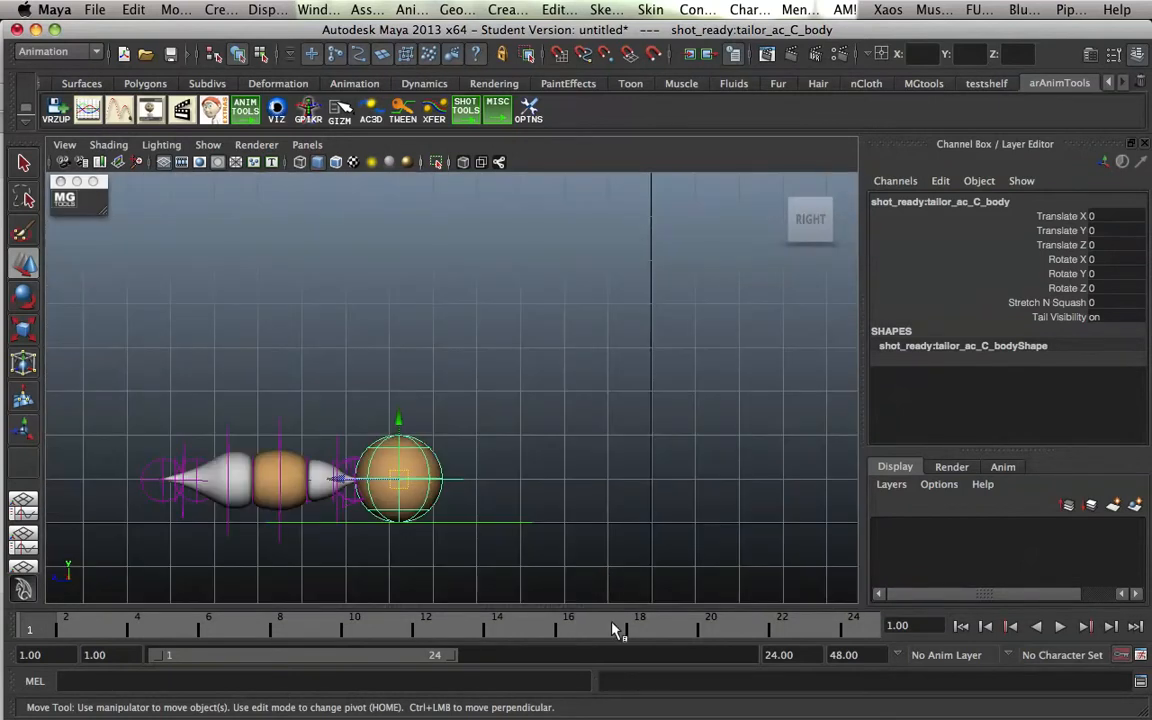
Key the body control's translation at frames 1, 6 and 12, at about Y 3.7 on frame 6 and Y -0.23 on frame 12.
key("shift+w")
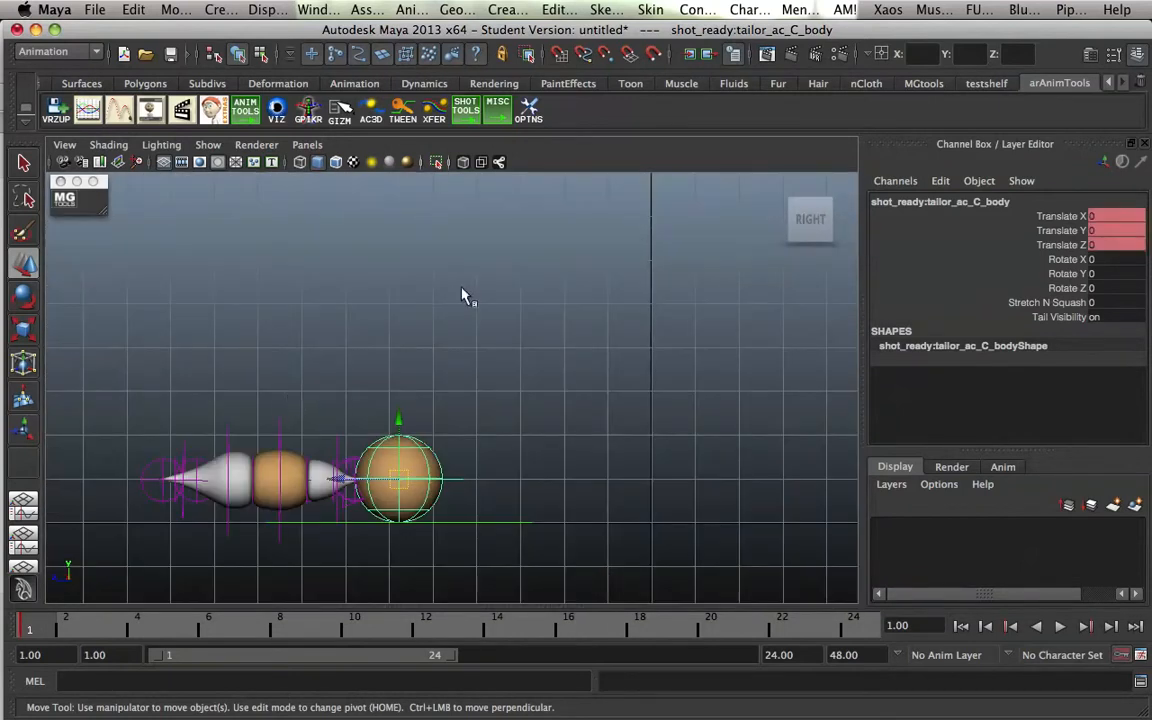
left_click(208, 628)
mouse_move(397, 423)
left_mouse_down()
mouse_move(314, 283)
mouse_move(352, 240)
mouse_move(398, 288)
mouse_move(405, 432)
left_mouse_up()
key("shift+w")
left_click(425, 627)
key("shift+w")
Key the body at Translate Y 4.28 on frame 18, and at Y -0.309 and Z 8.744 on frame 24.
left_click_drag(450, 627, 638, 627)
left_click_drag(398, 432, 398, 231)
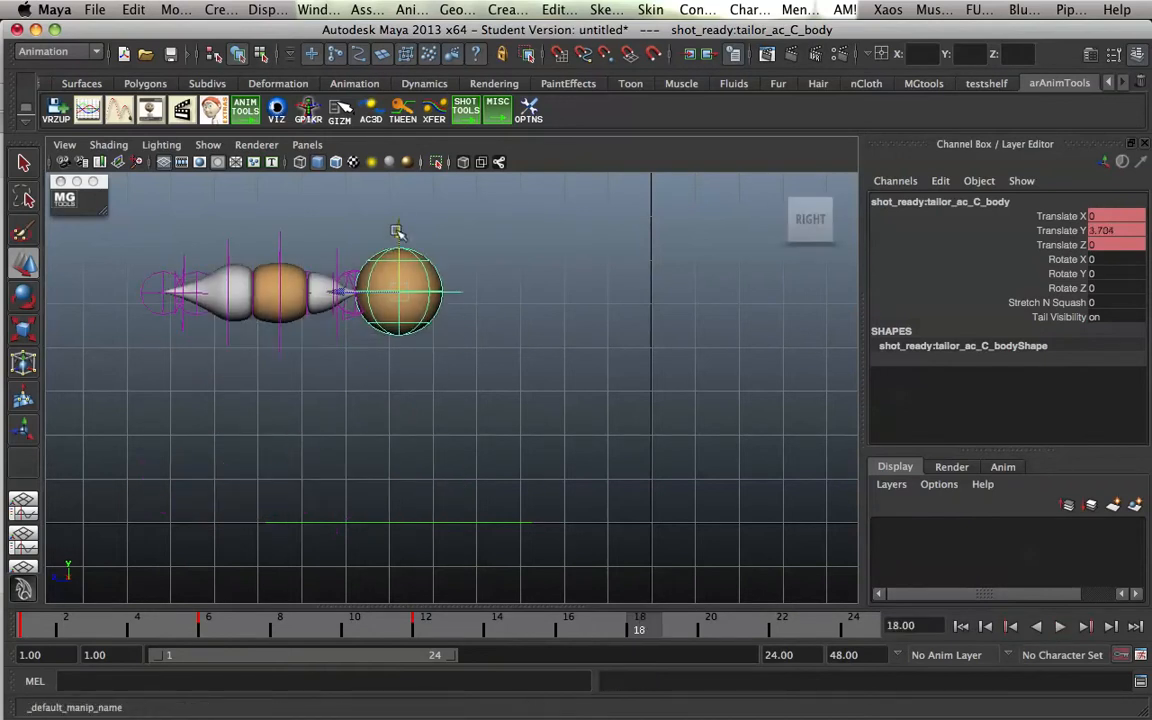
left_click(813, 625)
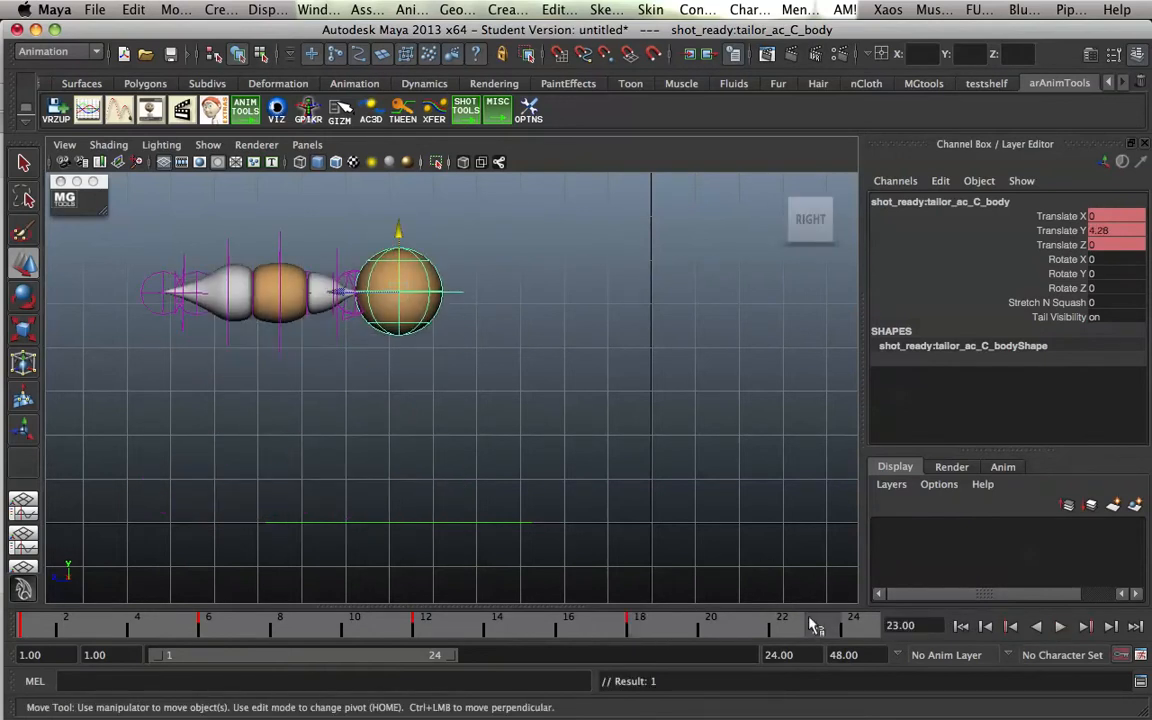
left_click_drag(818, 628, 848, 628)
left_click_drag(399, 229, 421, 429)
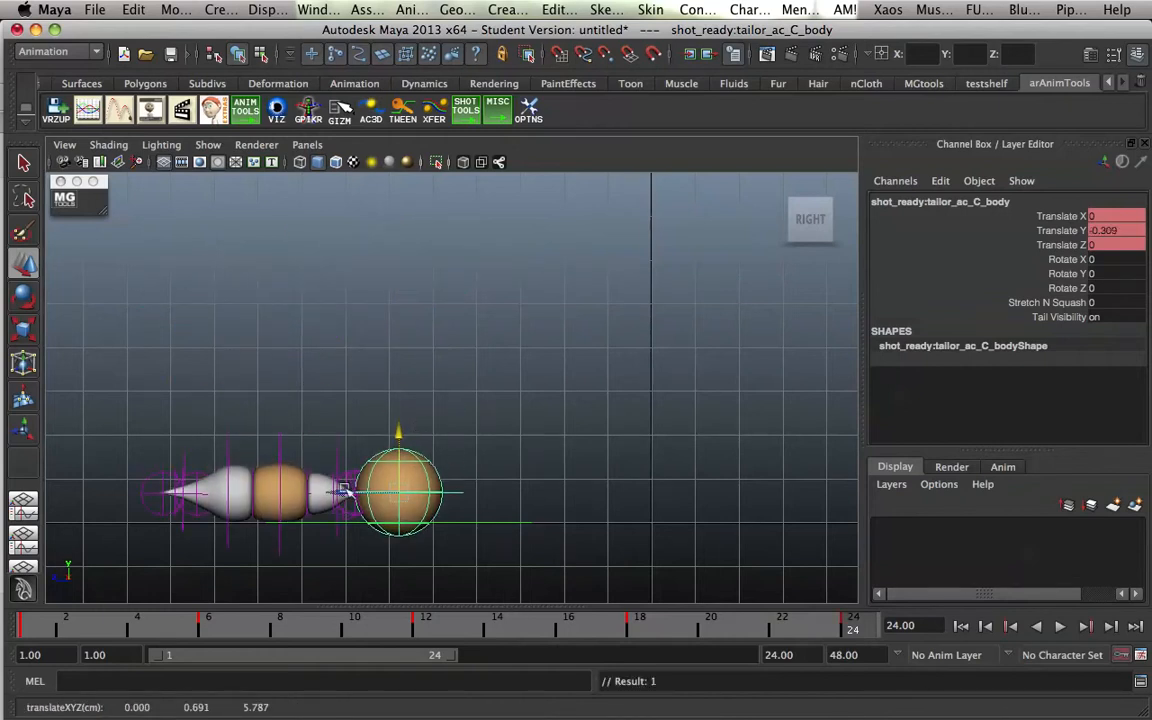
left_click_drag(332, 491, 715, 491)
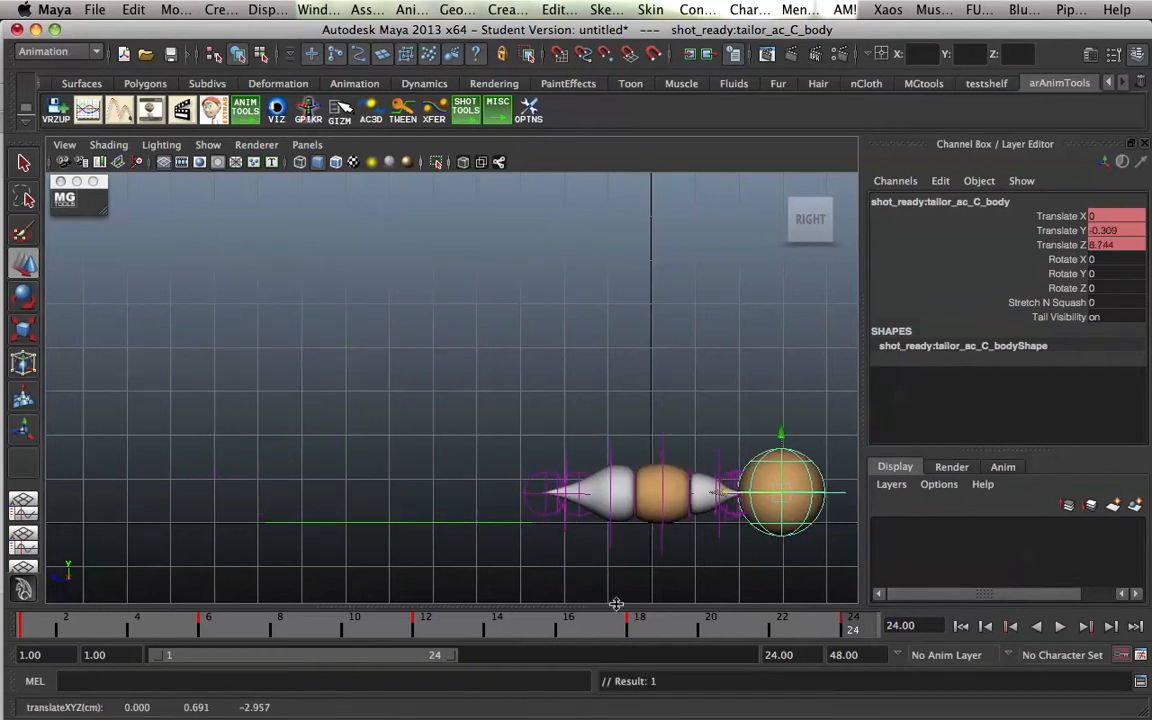
Reveal the Graph Editor below the viewport and frame the body's Translate Z curve.
left_click_drag(591, 606, 585, 376)
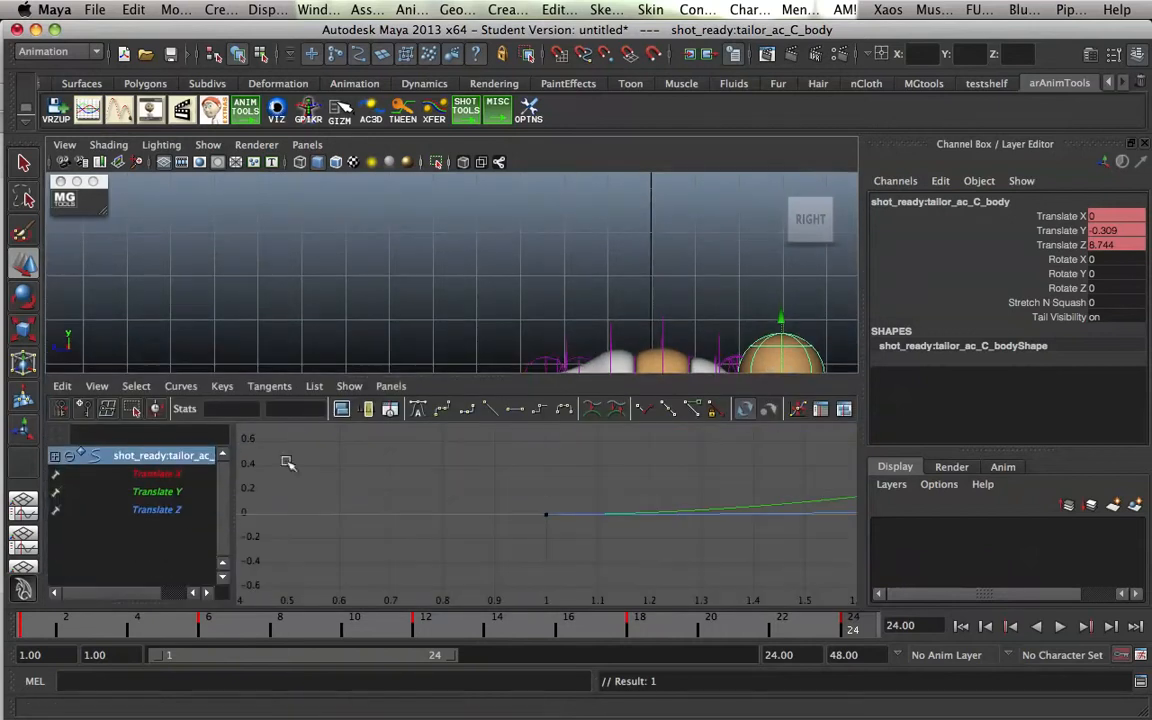
left_click(174, 510)
key("f")
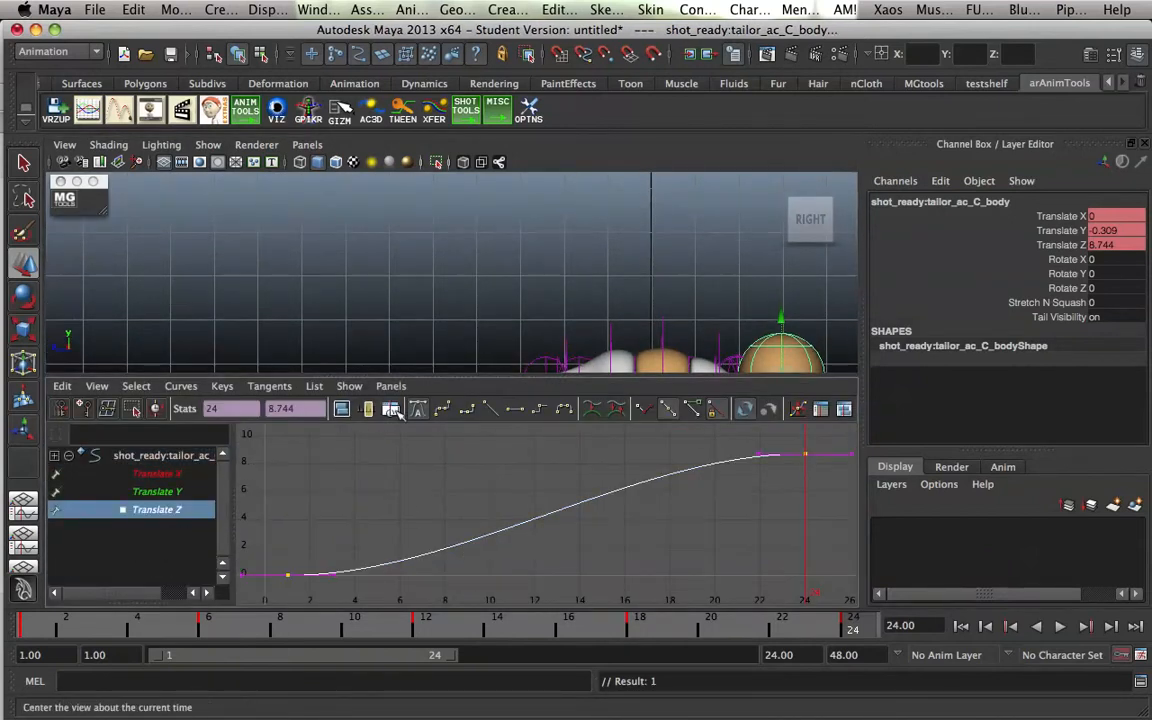
Try steepening the Translate Z curve with an adjusted key inserted at frame 12, and delete that key.
left_click(425, 626)
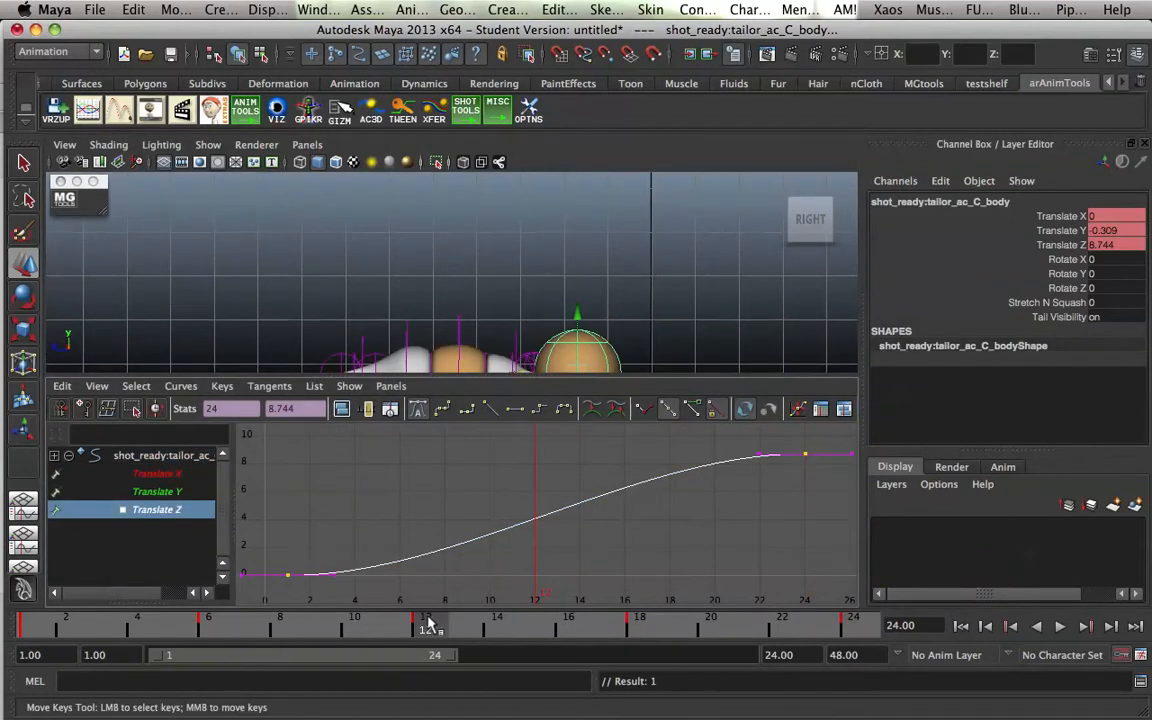
right_click(538, 508)
left_click(562, 515)
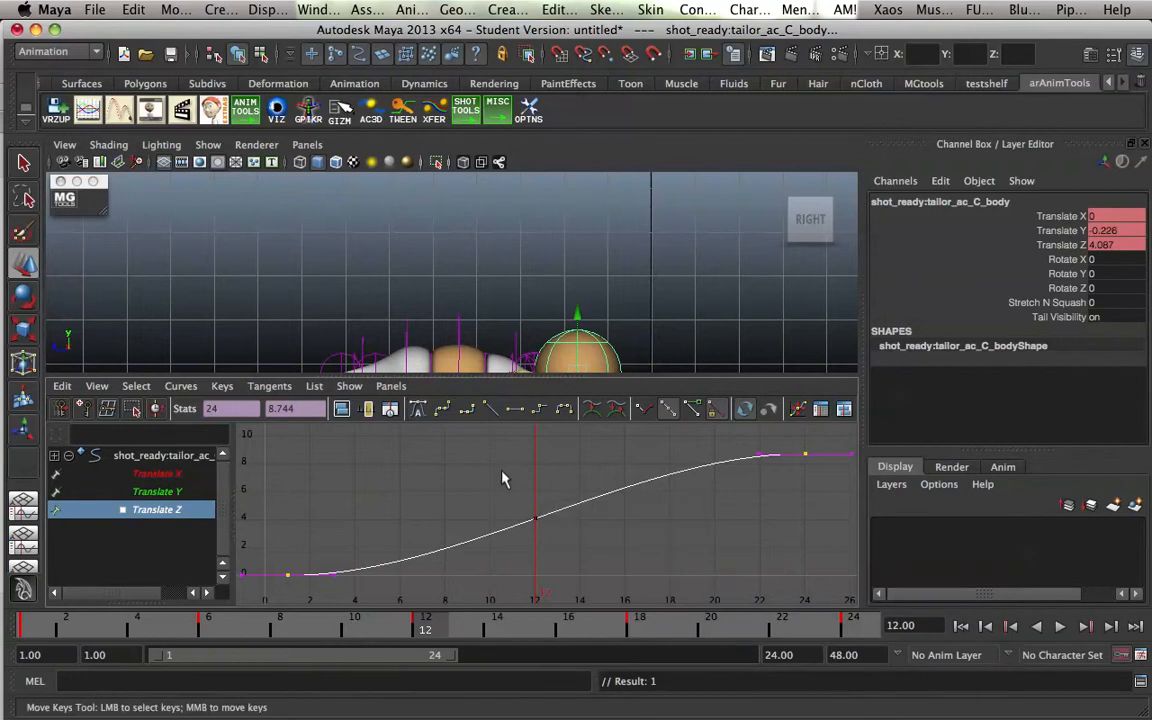
left_click(534, 518)
left_click(513, 530)
middle_click_drag(513, 530, 481, 498)
left_click(481, 498)
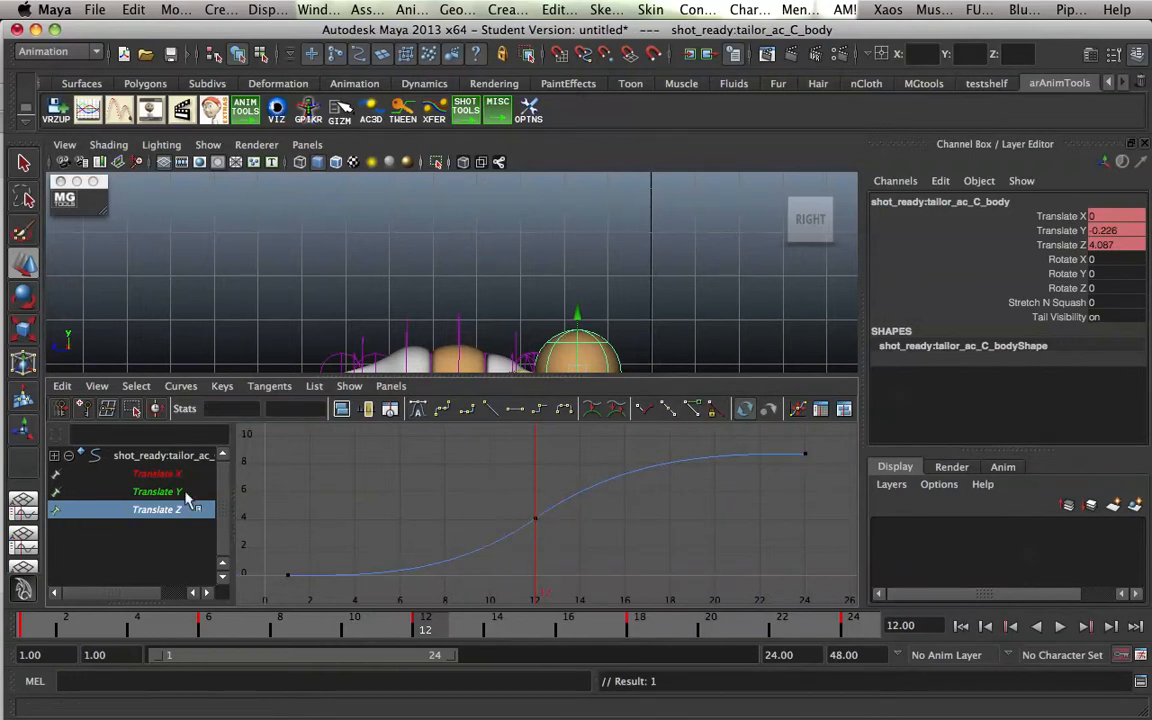
left_click_drag(529, 500, 571, 533)
key("Delete")
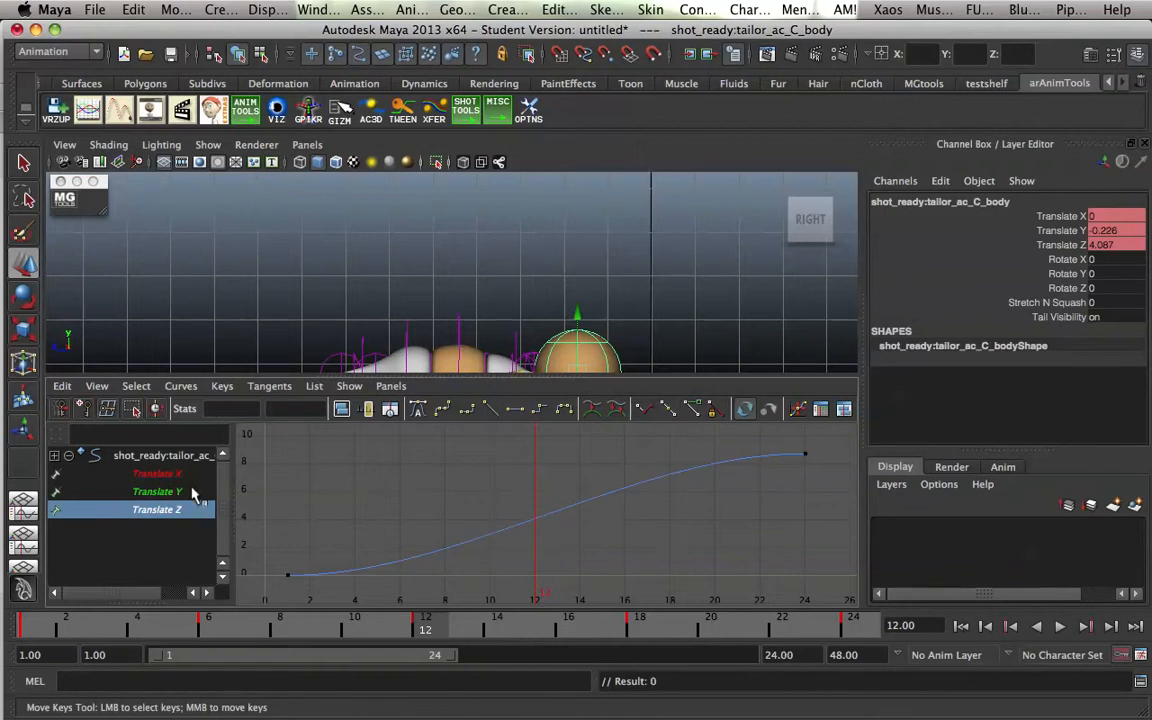
Give the body's Translate Y curve weighted tangents and free their weights.
left_click(190, 492)
left_click_drag(280, 460, 372, 563)
right_click(346, 499)
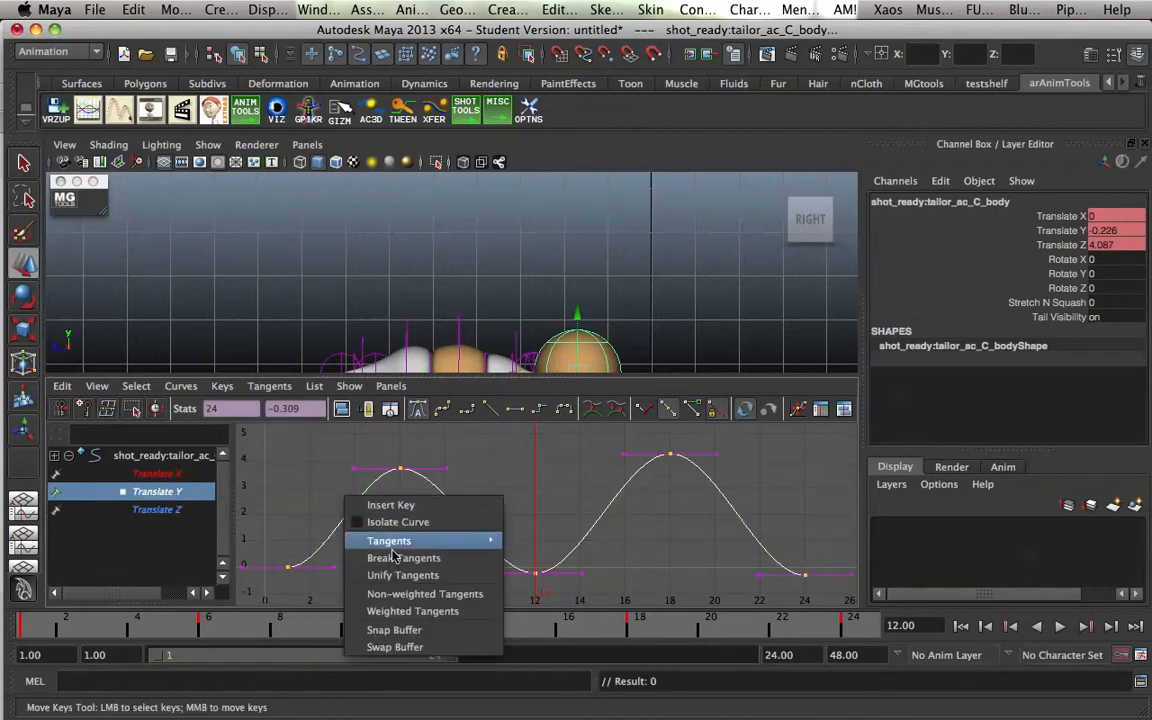
left_click(438, 611)
right_click(452, 523)
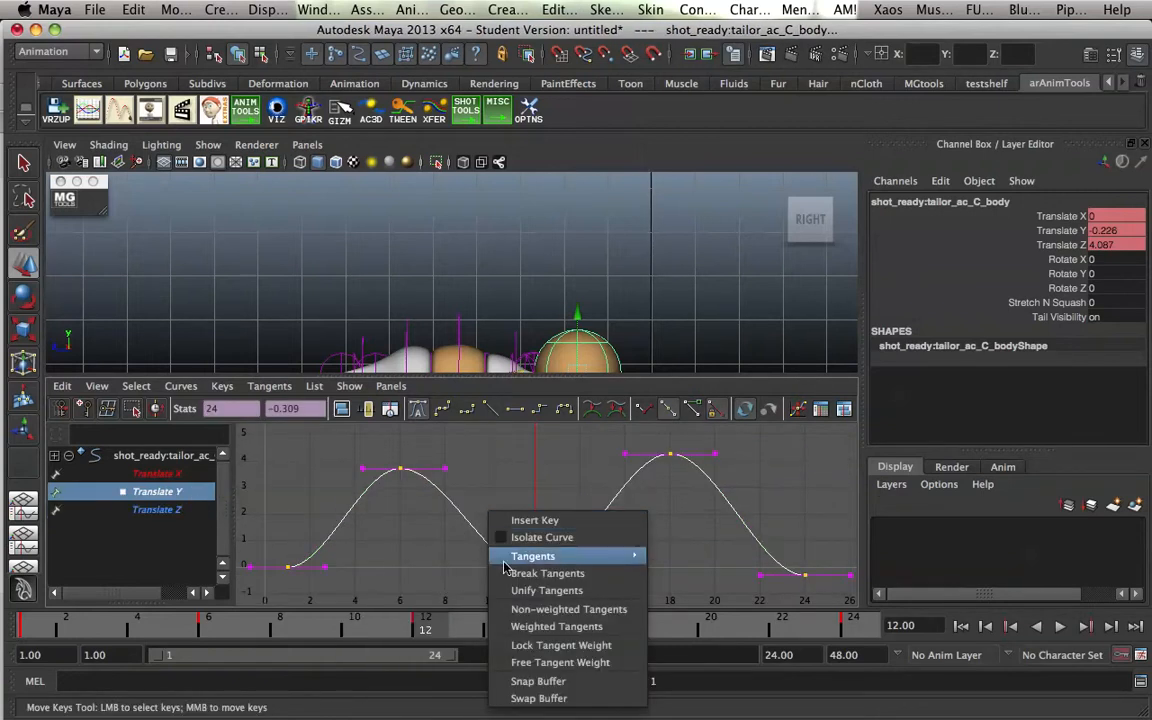
left_click(553, 643)
Set the Translate Y ground-contact keys at frames 1, 12 and 24 to 0.
left_click(322, 548)
left_click_drag(478, 577, 847, 593)
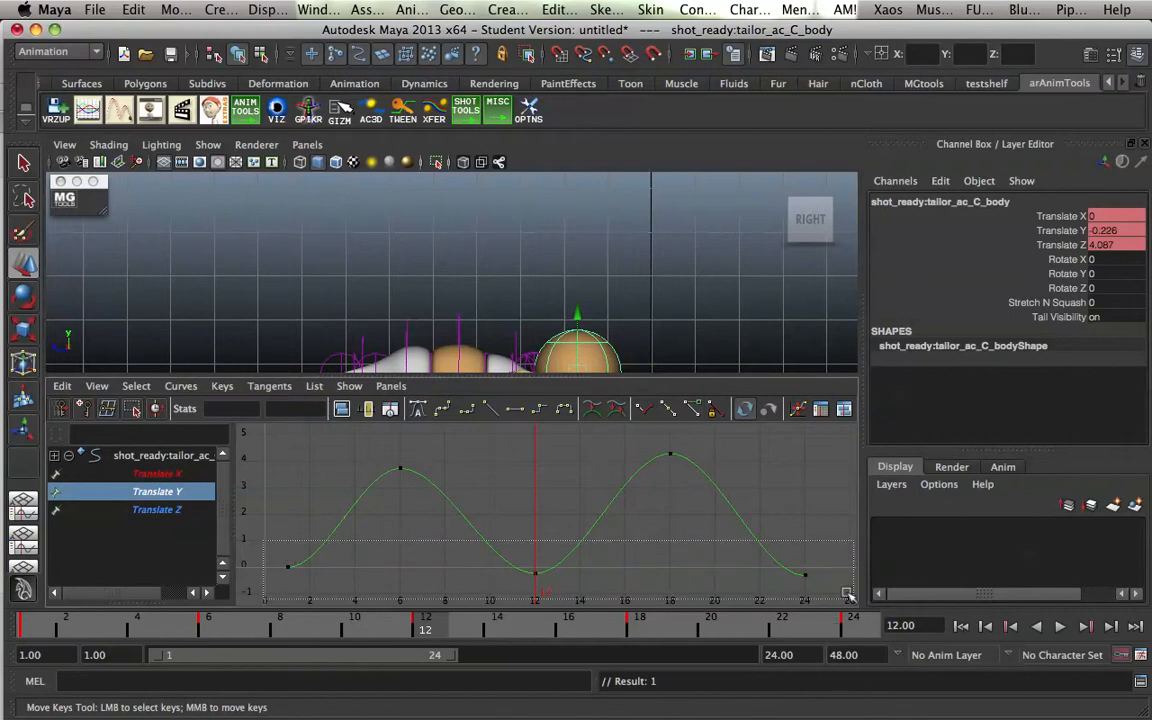
type("0")
key("Return")
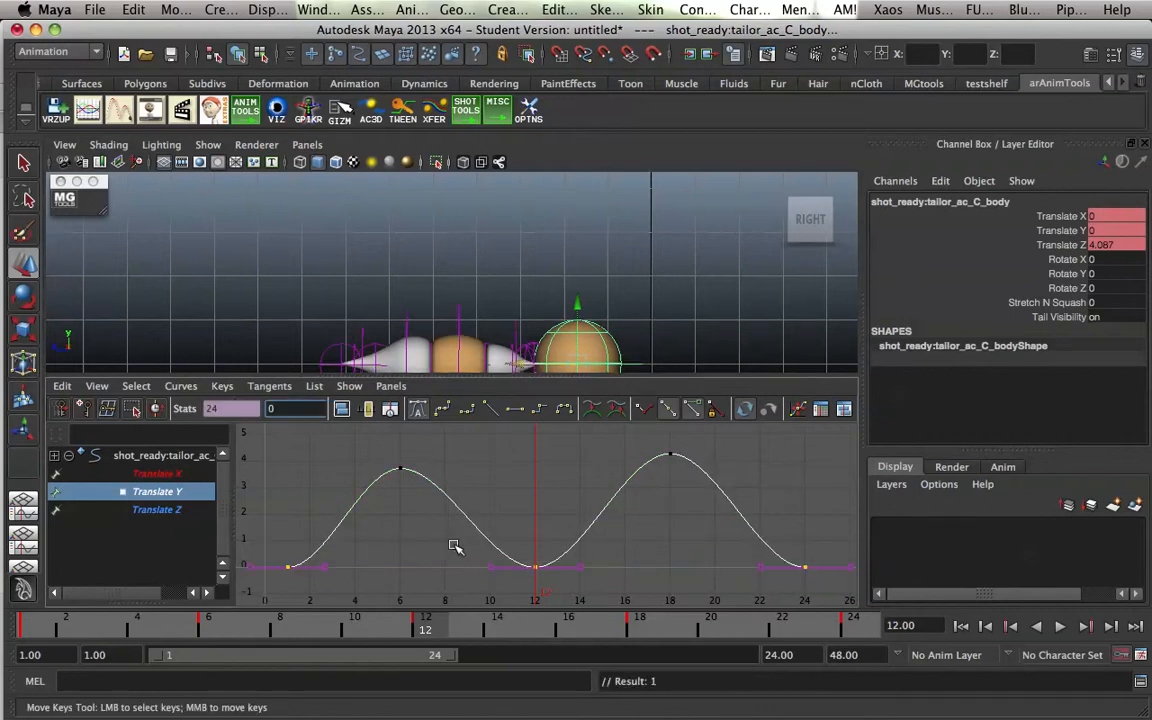
Shape the Translate Y curve with sharp contact tangents and longer tangents at the frame 6 and 18 peaks, and restore the full viewport.
left_click_drag(273, 529, 274, 602, "shift")
left_click_drag(502, 523, 502, 593, "shift")
middle_click_drag(762, 572, 782, 549)
left_click_drag(720, 441, 359, 454)
left_click_drag(654, 506, 590, 451, "shift")
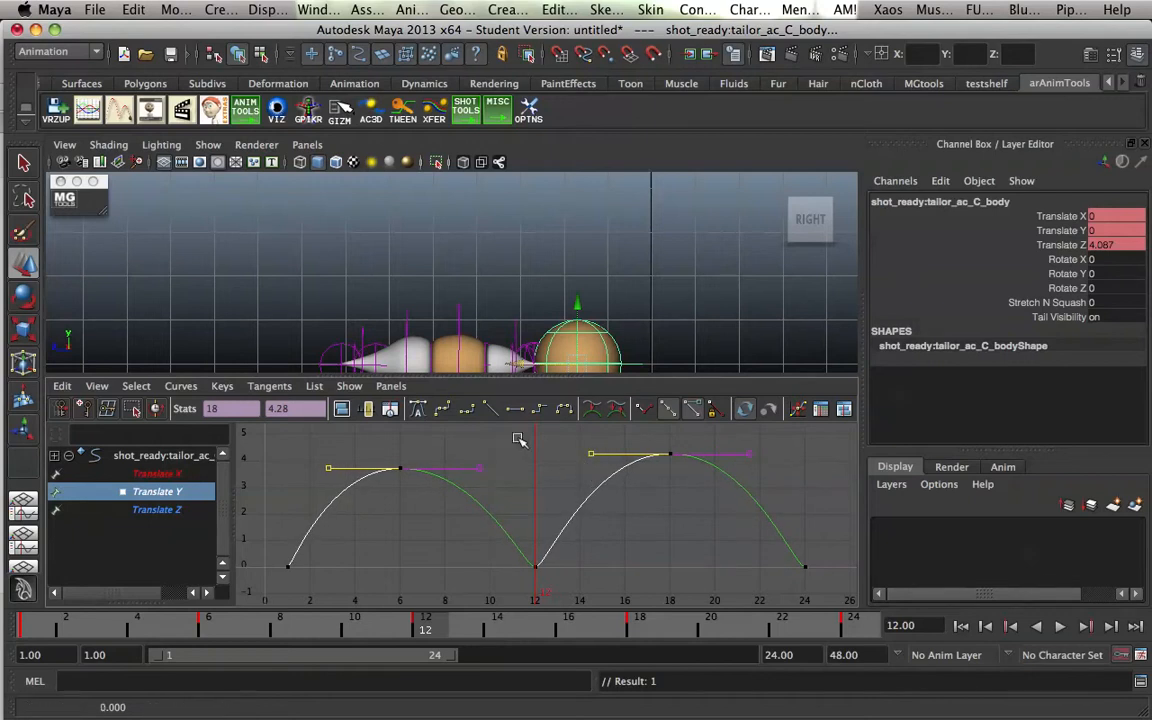
left_click_drag(436, 376, 436, 378)
left_click_drag(440, 463, 434, 515)
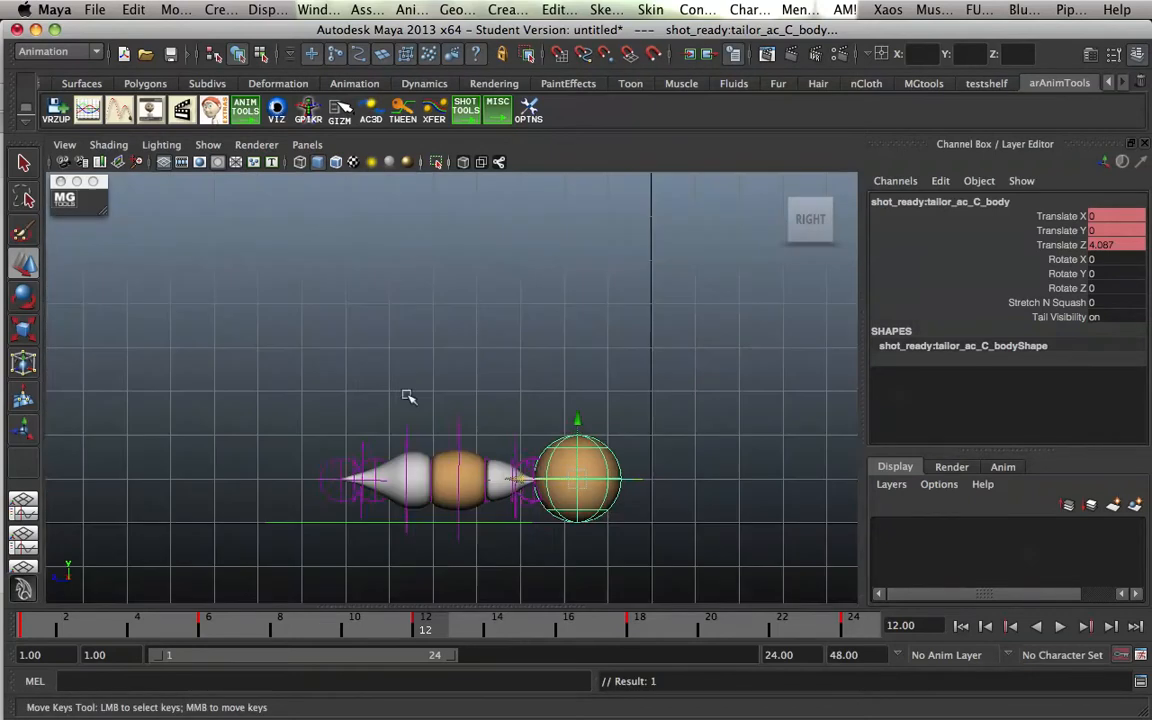
Play back the bounce animation to check the body's forward motion and landing.
left_click(761, 573)
left_click(1060, 628)
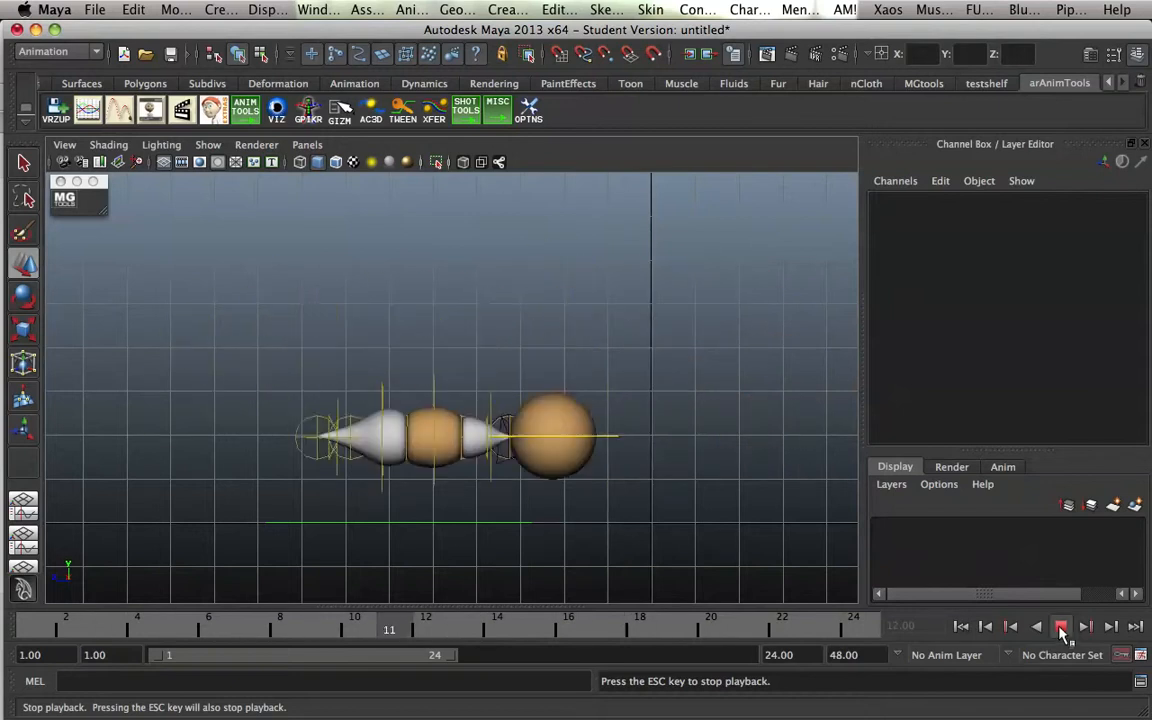
left_click(1060, 627)
middle_click_drag(752, 548, 651, 571, "alt")
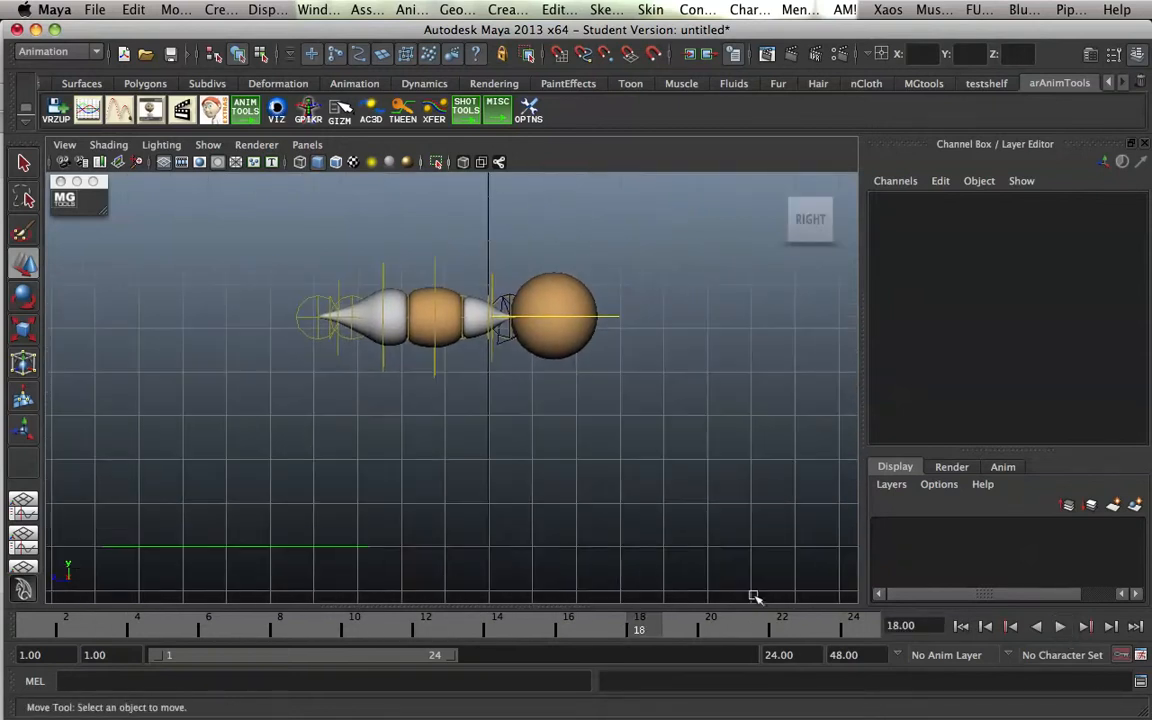
left_click(1060, 627)
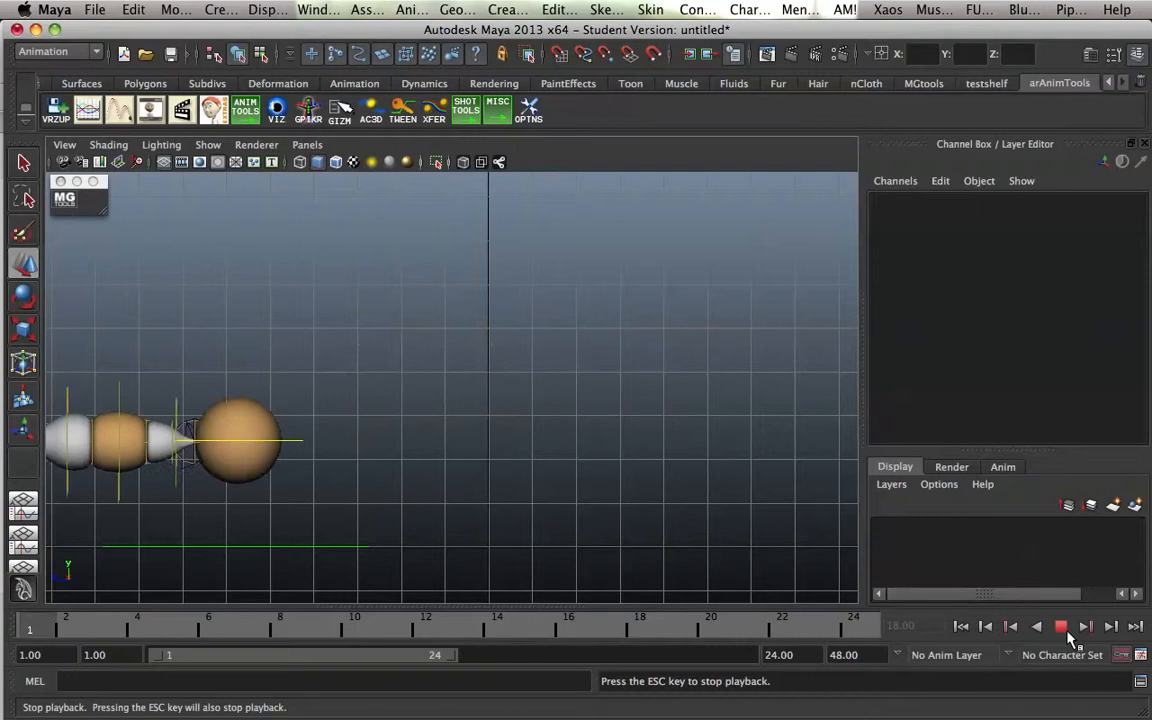
left_click(1061, 627)
Return to frame 1, create a locator and place it over the middle of the tail at about Y 1.001 and Z 8.764.
middle_click_drag(422, 519, 494, 463, "alt")
left_click_drag(208, 622, 49, 640)
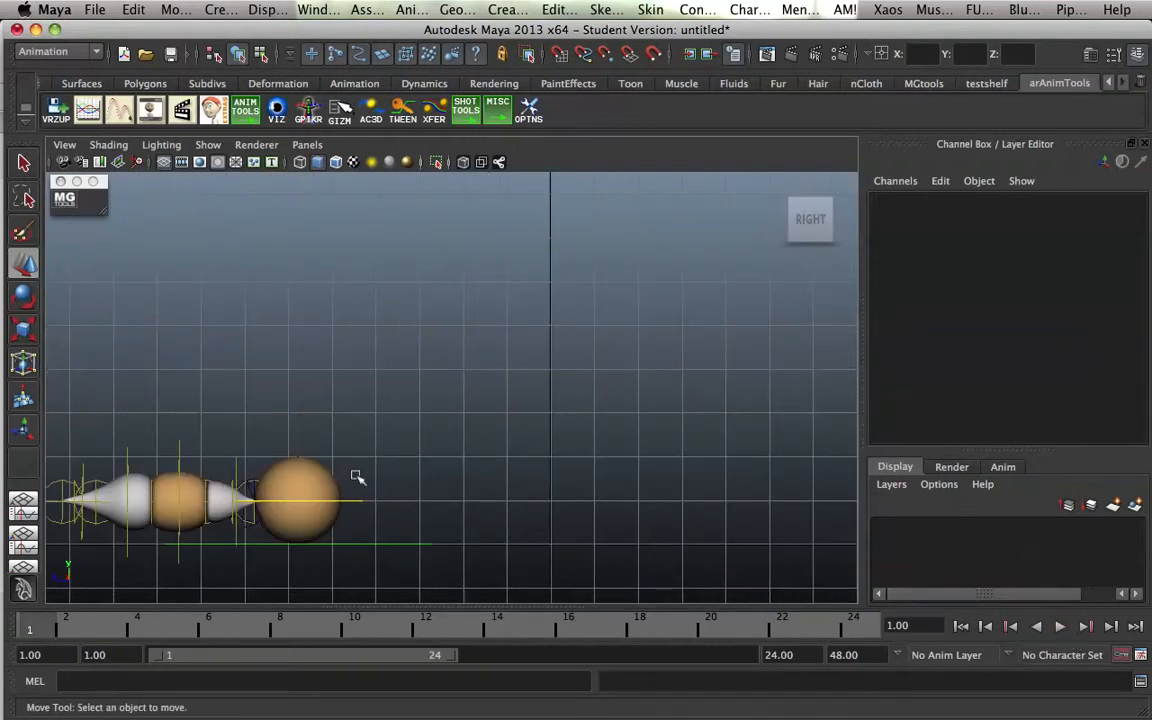
middle_click_drag(326, 480, 424, 444, "alt")
right_click_drag(422, 398, 465, 366, "alt")
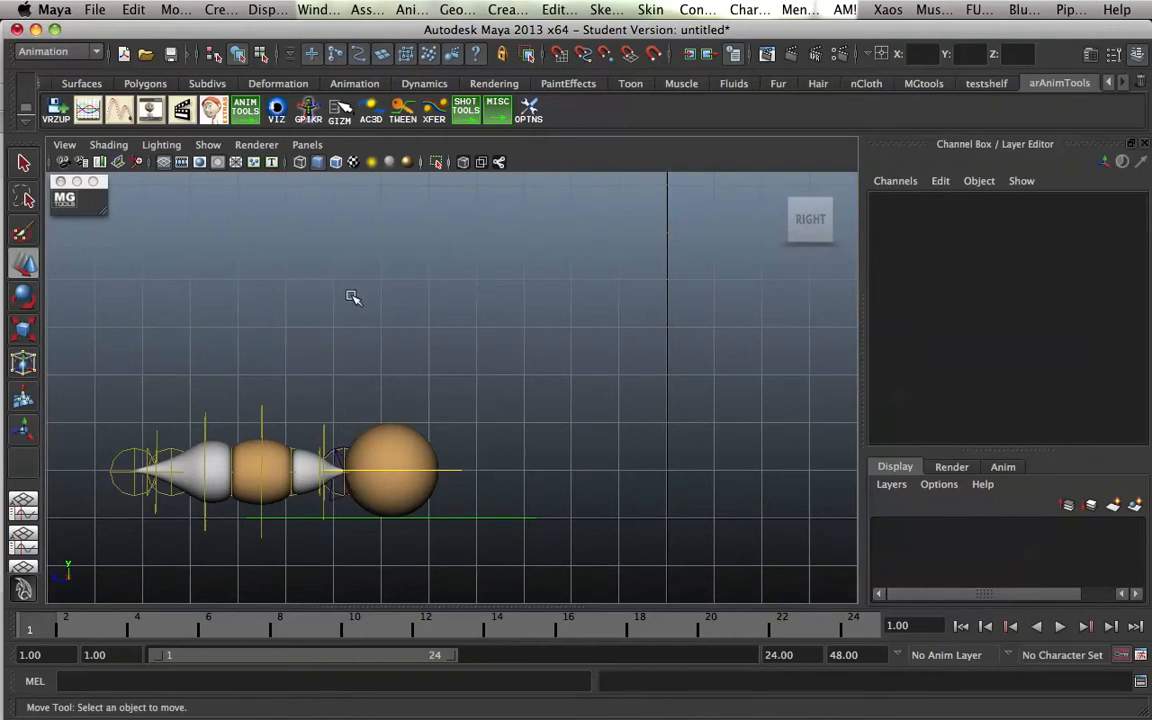
left_click(174, 9)
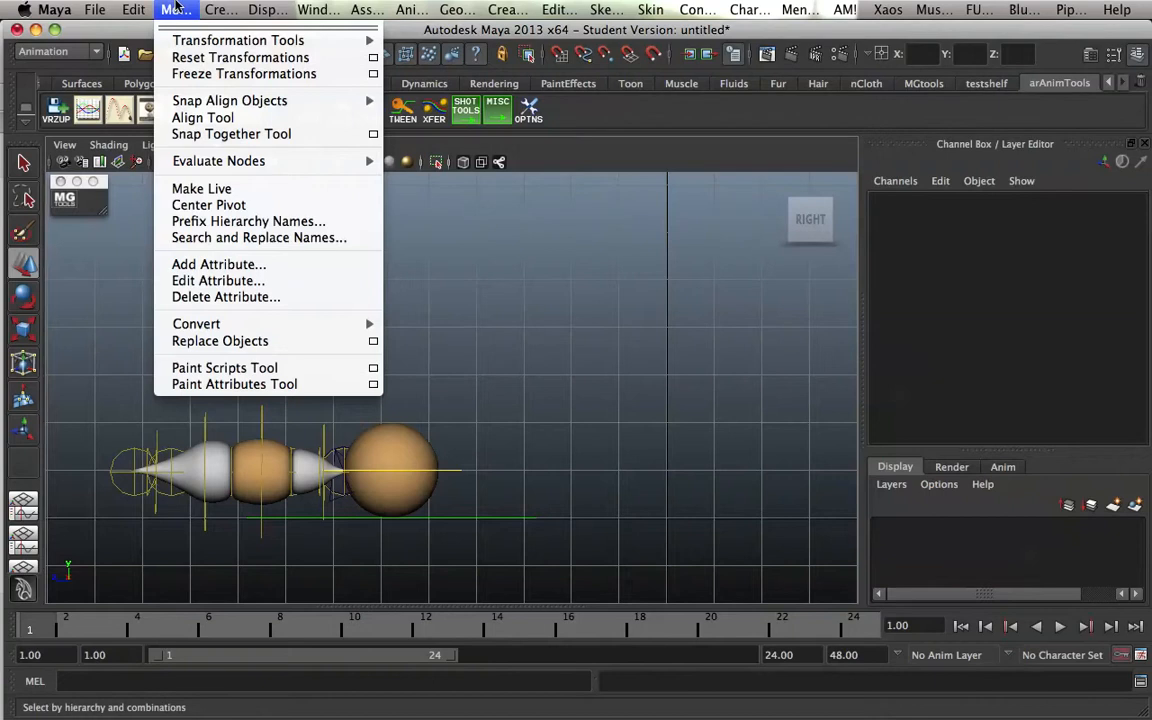
mouse_move(217, 9)
left_click(240, 350)
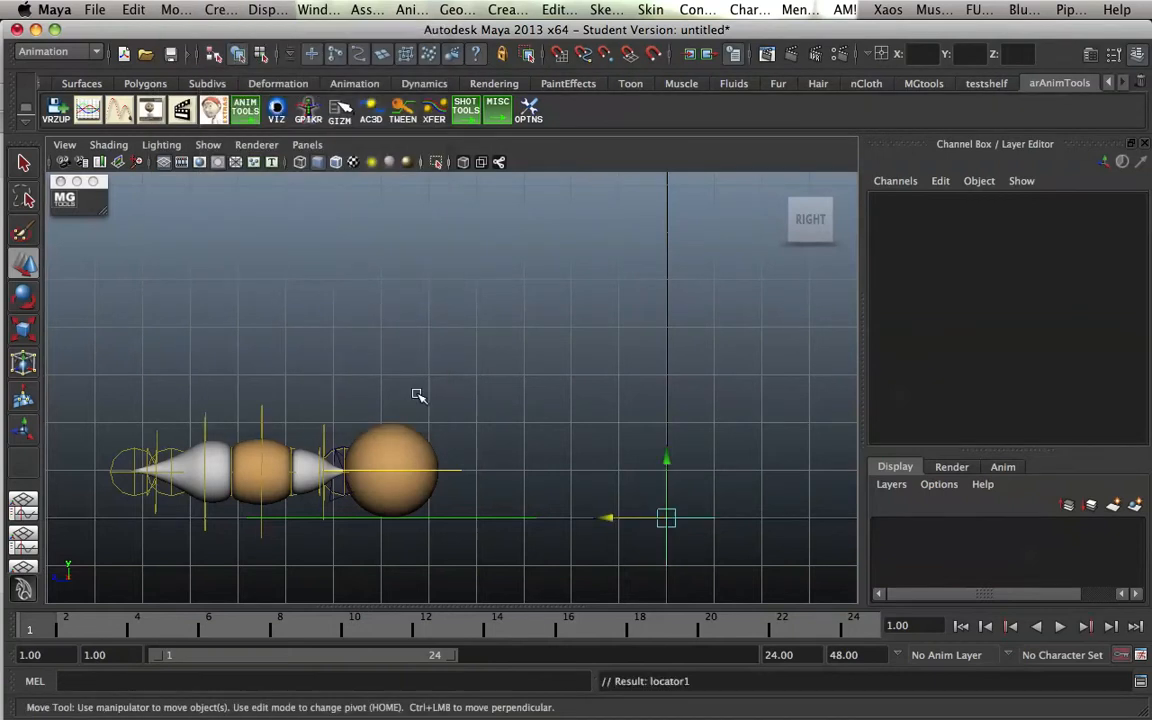
left_click_drag(660, 462, 663, 416)
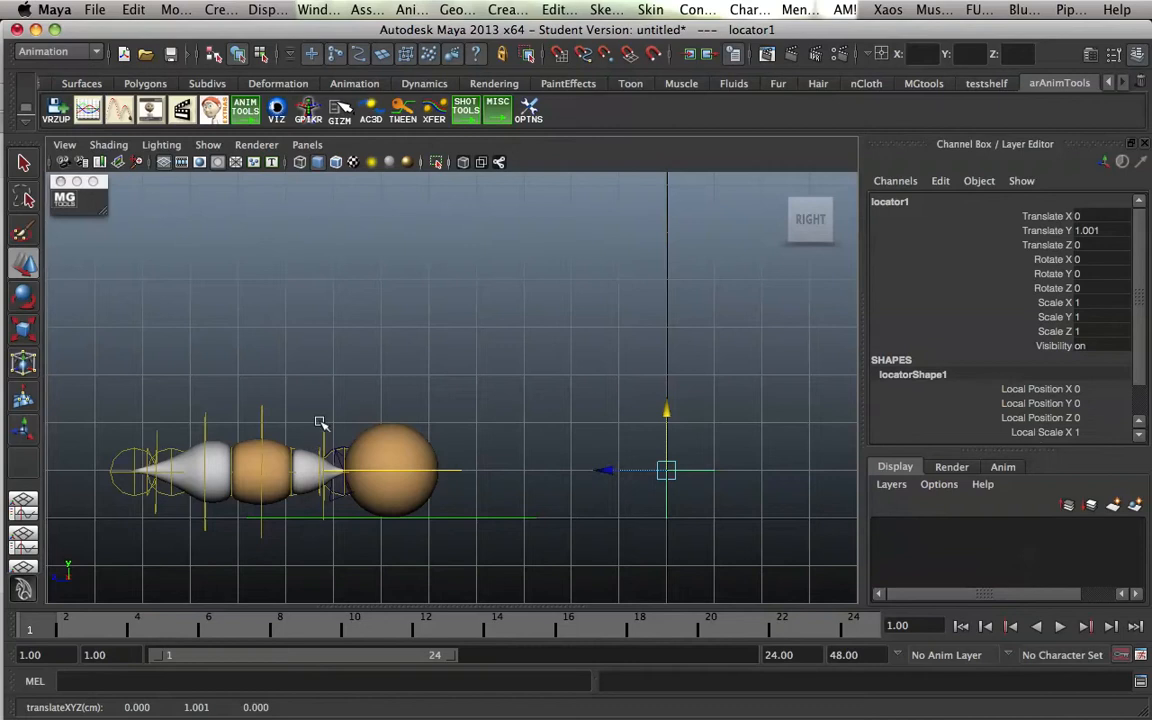
mouse_move(607, 473)
left_mouse_down()
mouse_move(205, 445)
mouse_move(268, 470)
left_mouse_up()
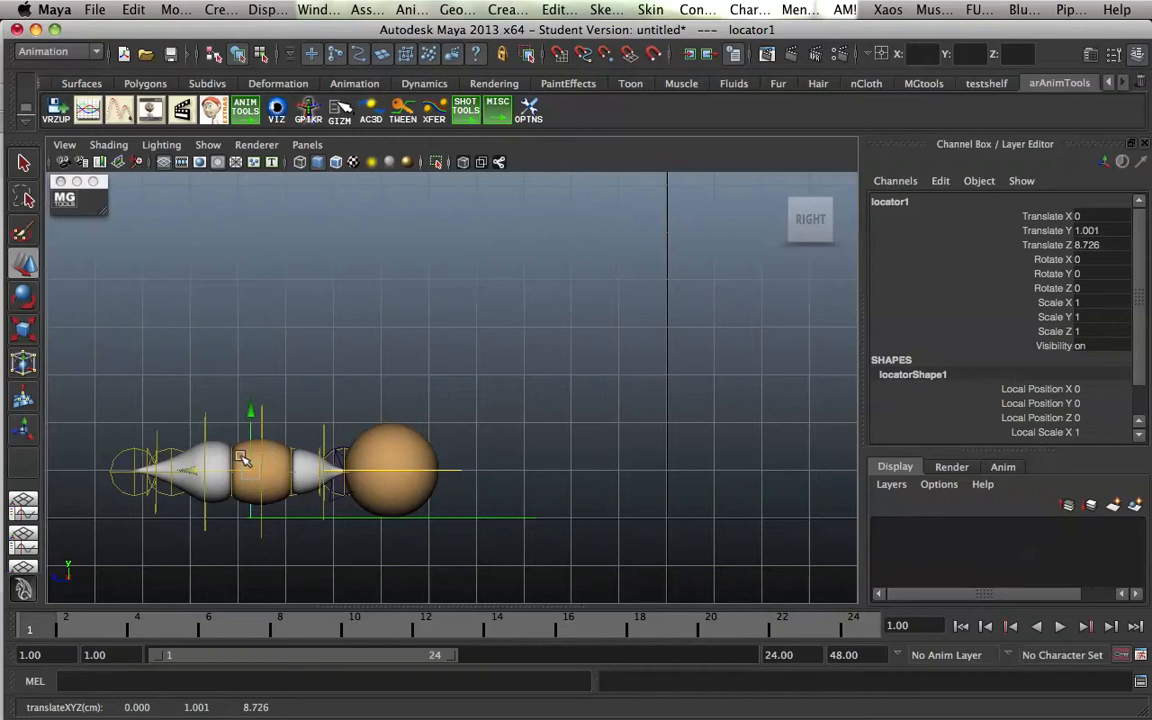
mouse_move(201, 469)
left_mouse_down()
mouse_move(257, 468)
mouse_move(87, 470)
mouse_move(199, 474)
left_mouse_up()
Select the body control and scrub the bounce from frame 1 to 8 against the locator.
left_click(252, 368)
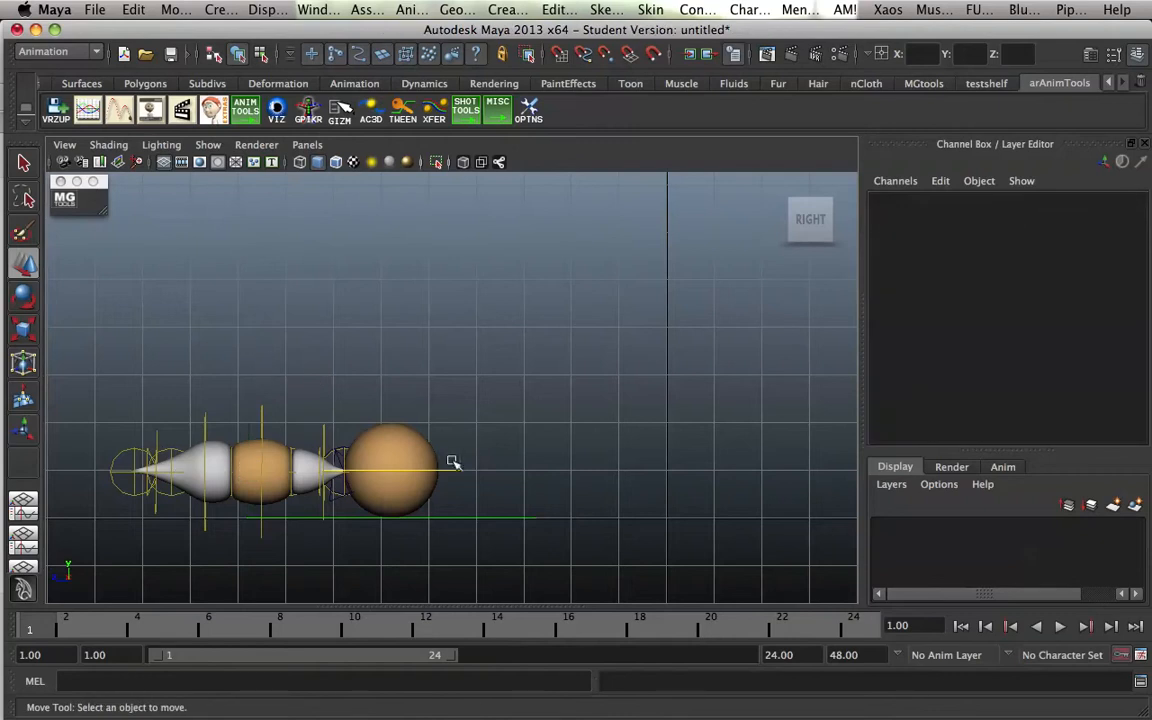
left_click(446, 495)
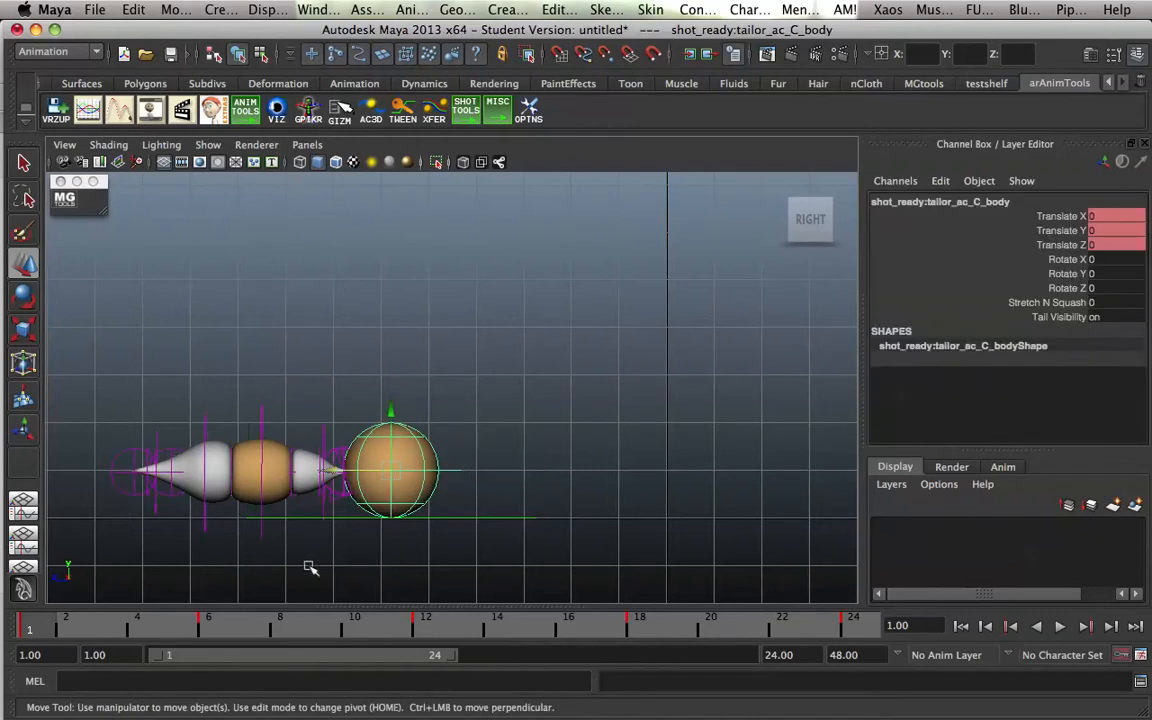
left_click_drag(100, 623, 264, 560)
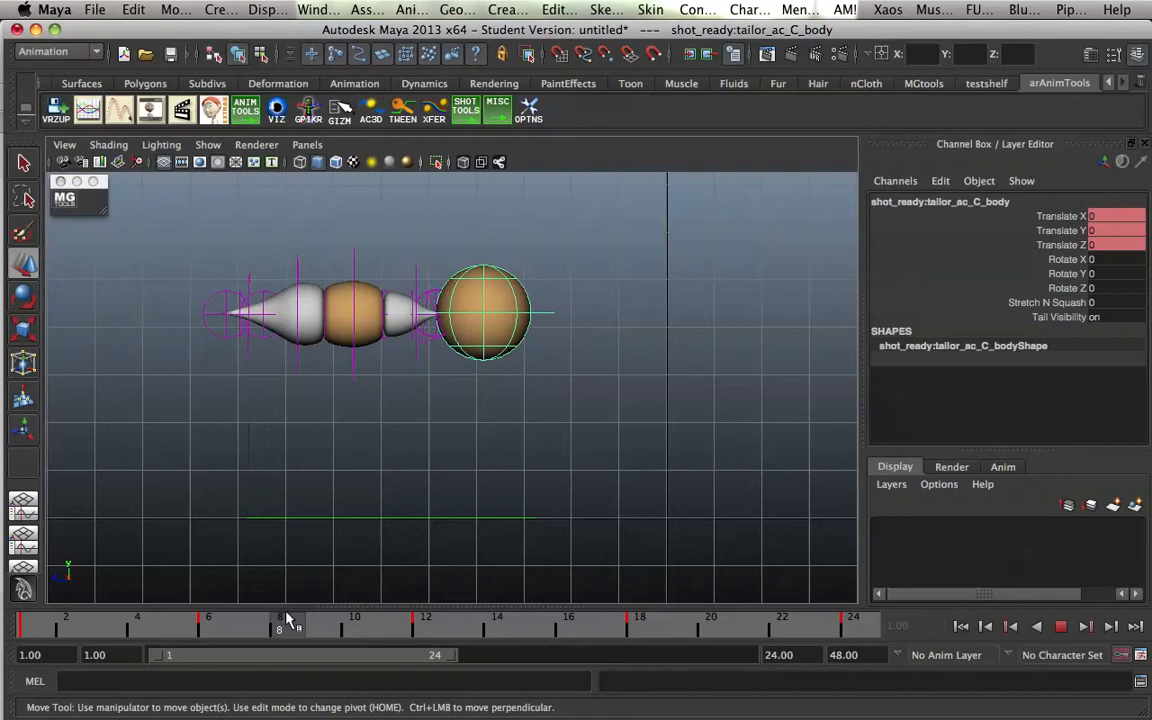
Put the locator on a new display layer and colour the layer white.
left_click(236, 485)
left_click(1115, 506)
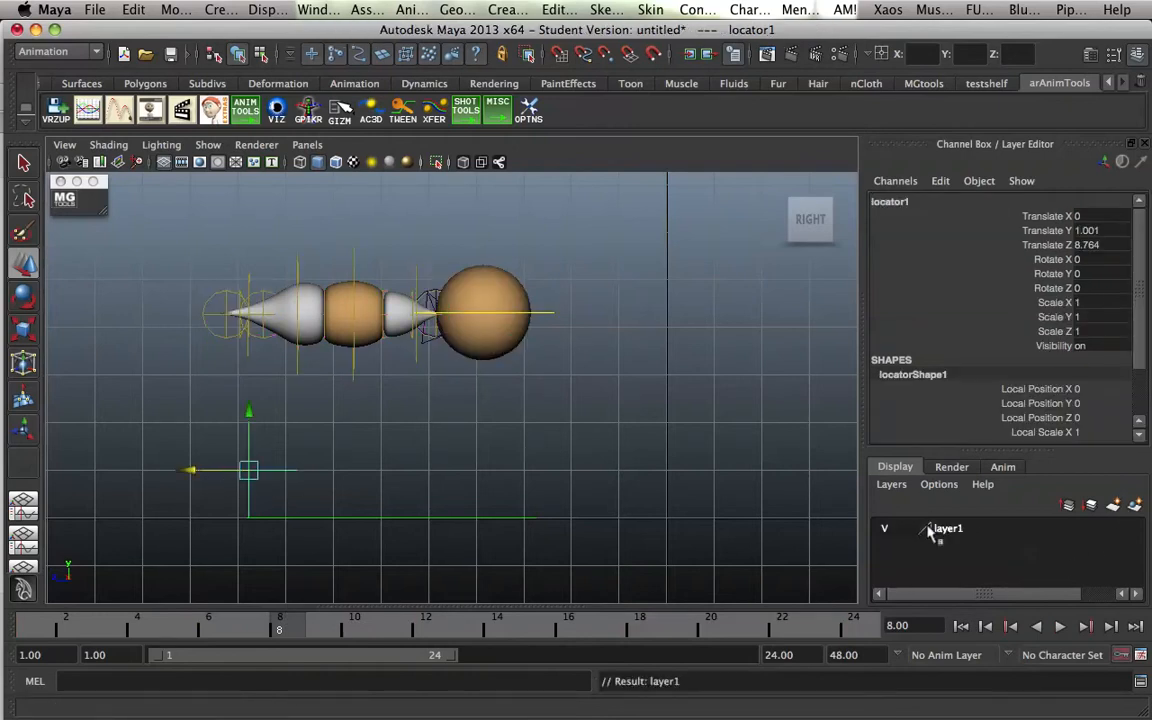
double_click(960, 530)
left_click(616, 319)
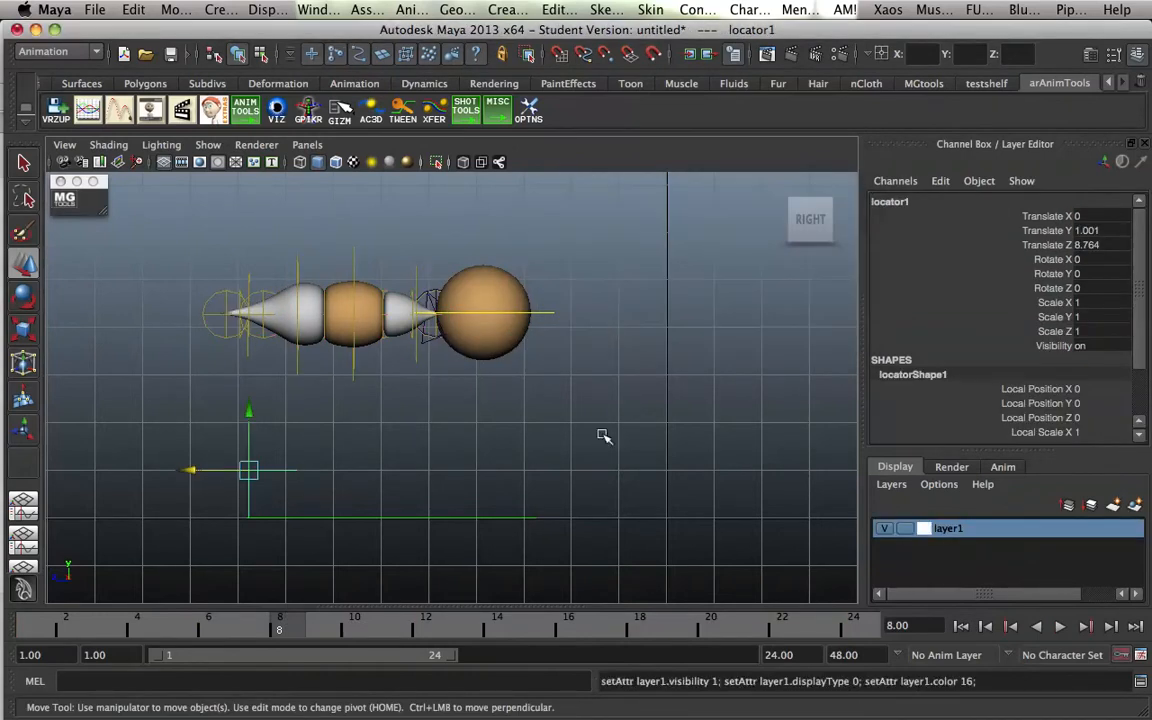
left_click(372, 471)
left_click_drag(247, 397, 224, 482)
left_click(213, 492)
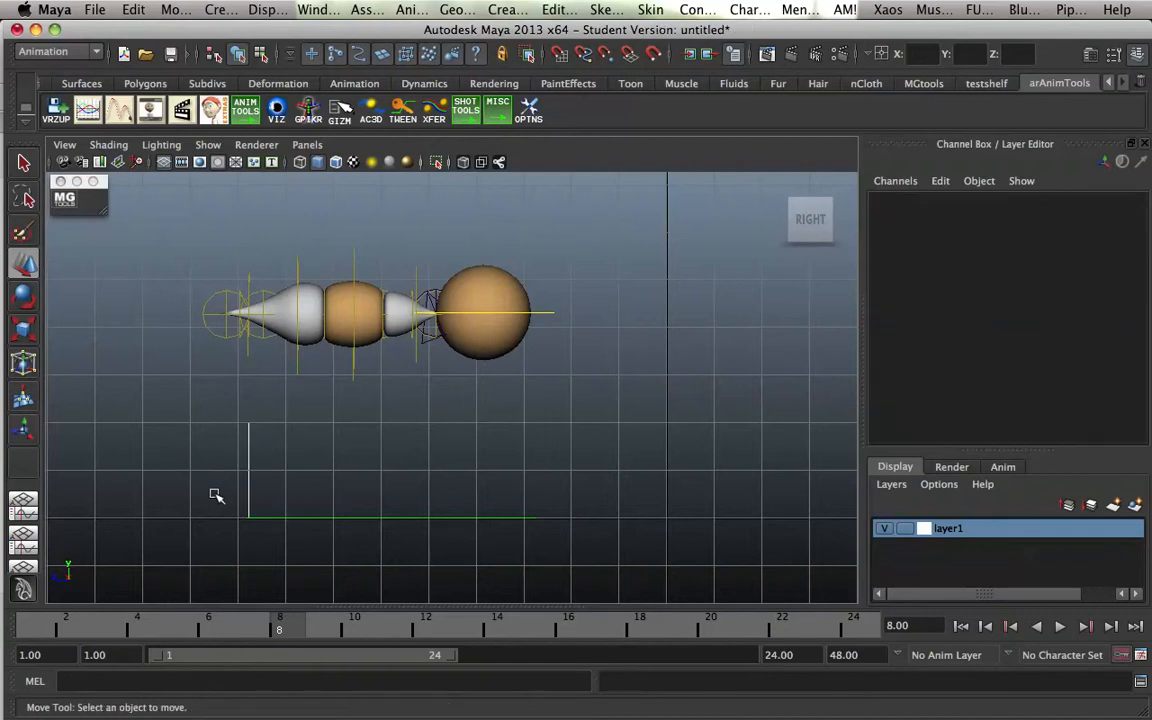
Reselect the body control and scrub the bounce past the white locator from frame 8 to about frame 15.
left_click_drag(562, 305, 552, 345)
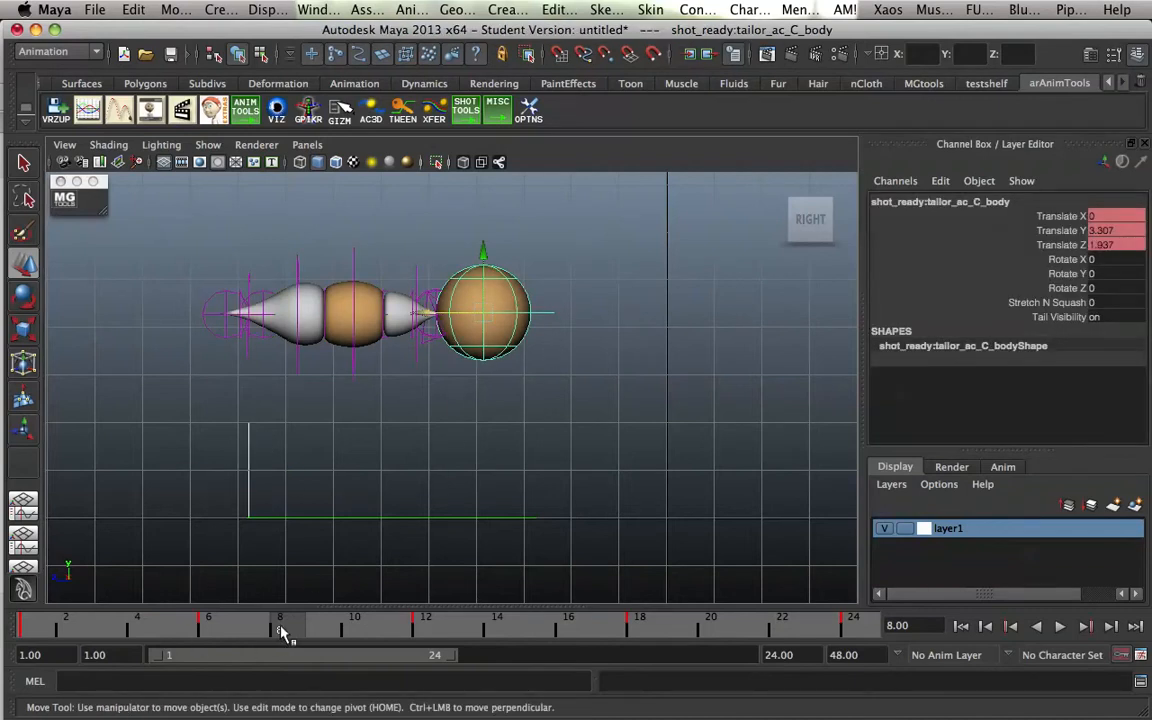
left_click_drag(282, 630, 535, 634)
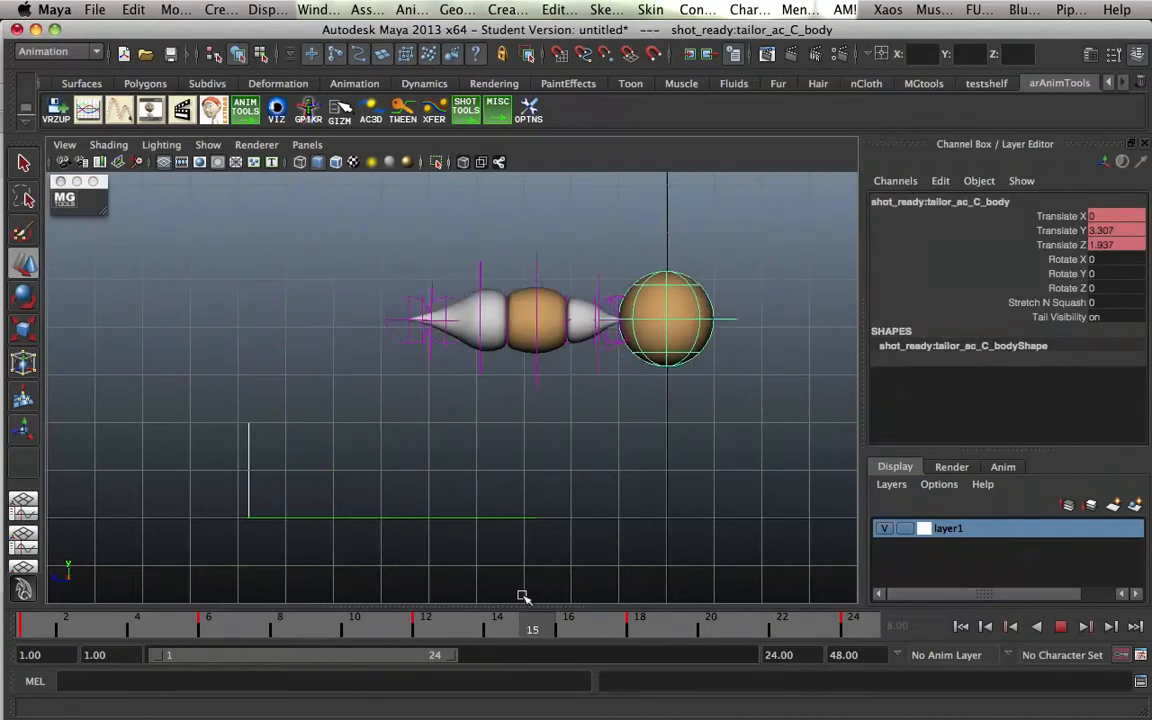
key("Escape")
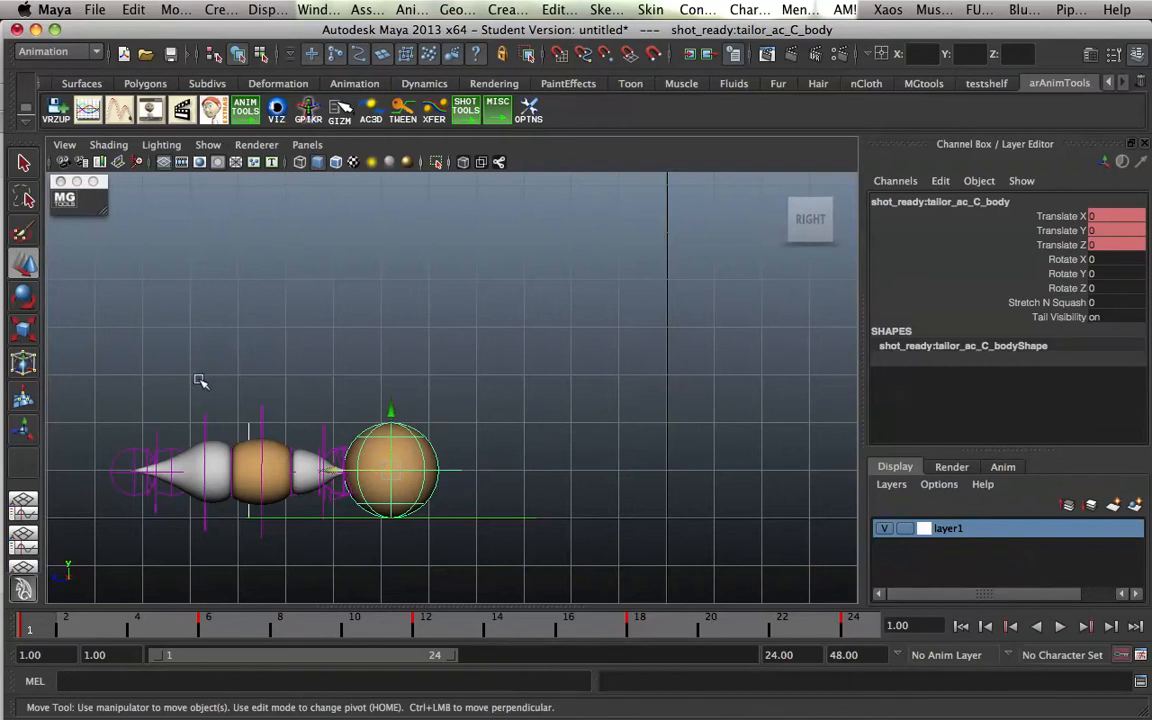
Parent-constrain the locator to the body control with Maintain offset on, and play the bounce to check that it follows.
left_click(258, 438)
left_click(697, 9)
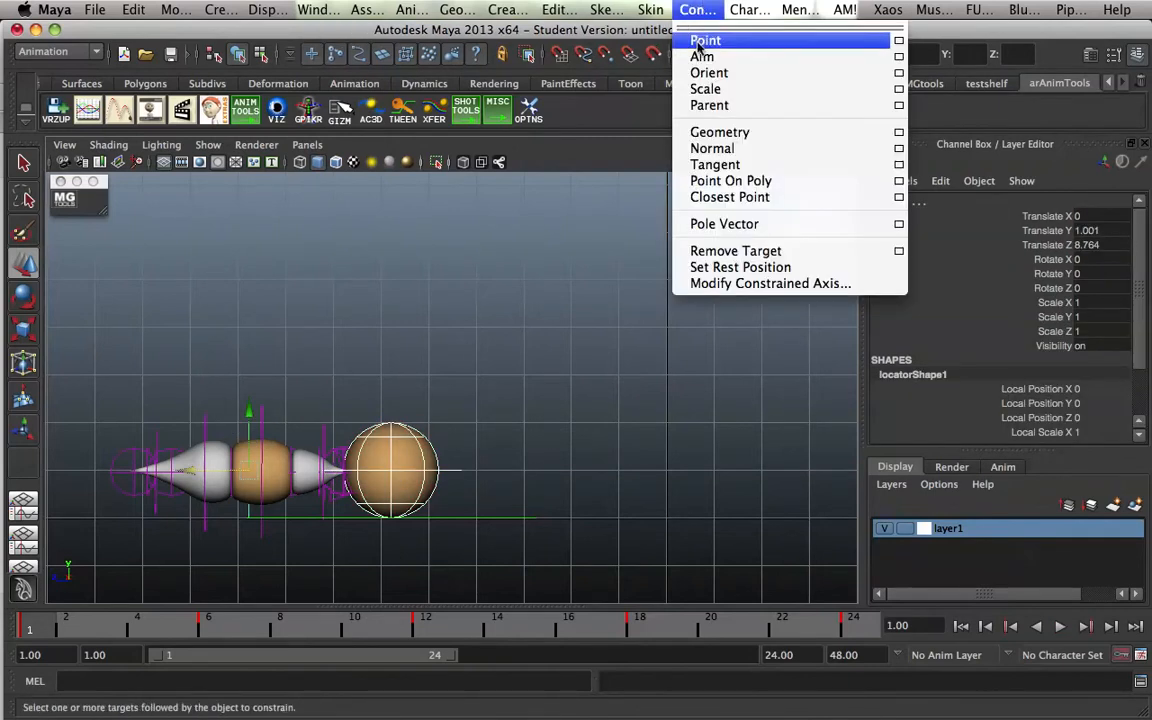
left_click(900, 107)
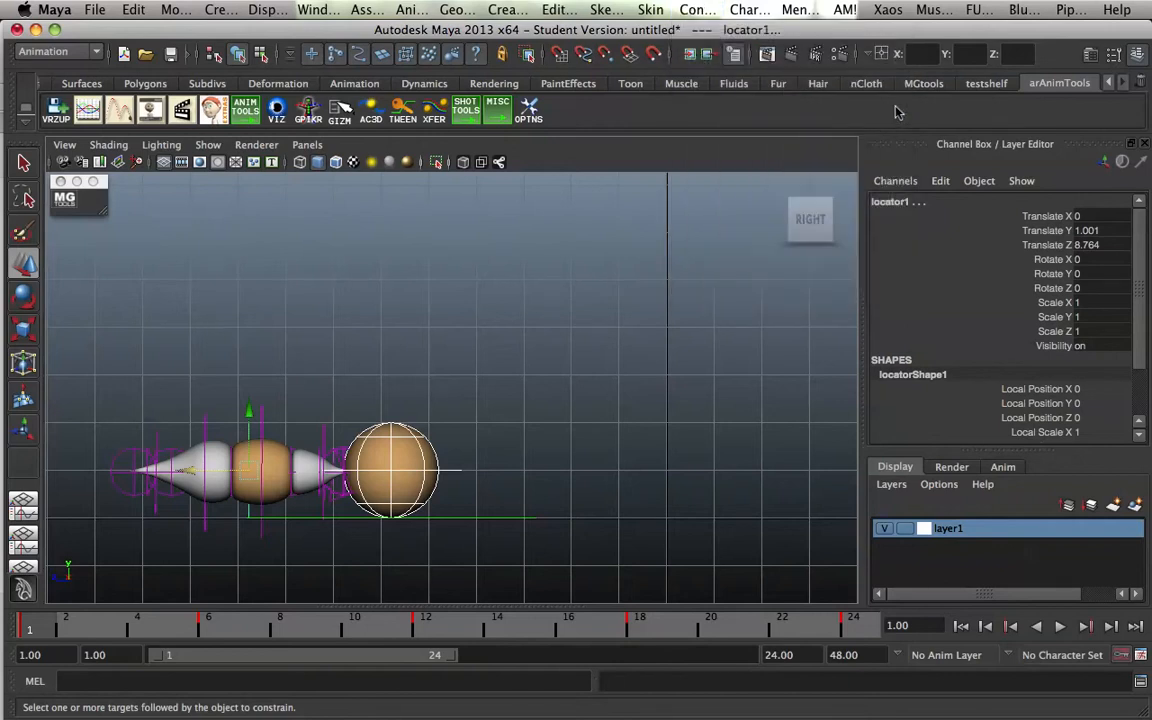
left_click(311, 119)
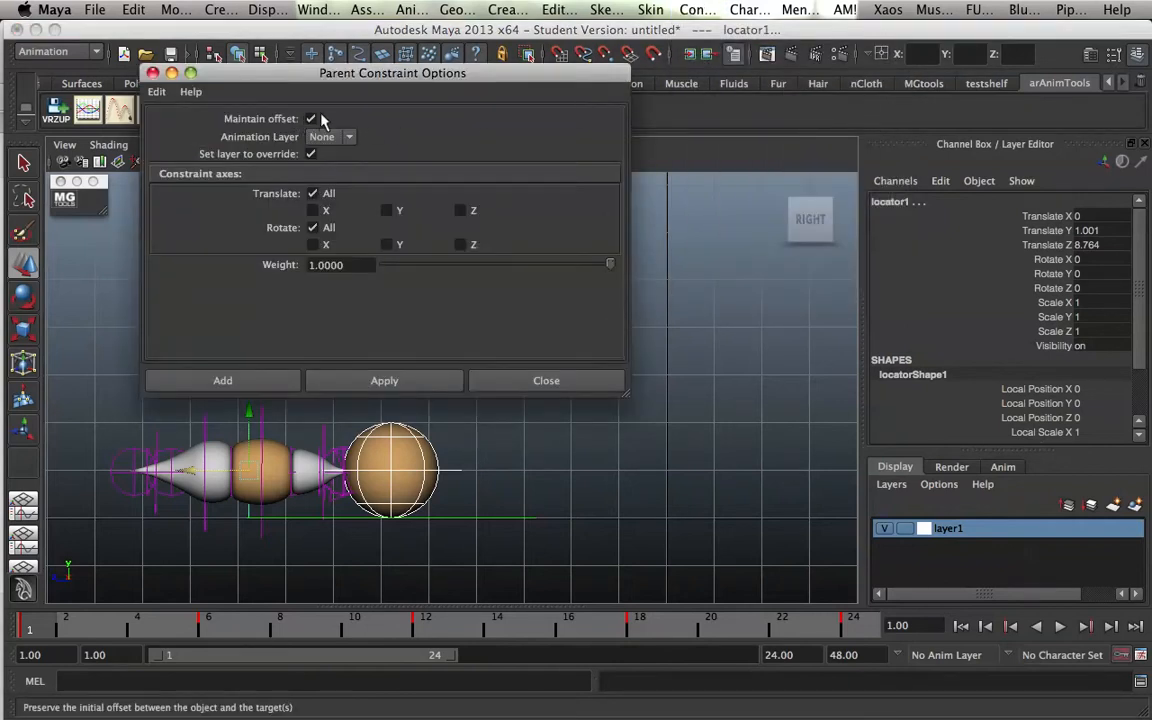
left_click(257, 380)
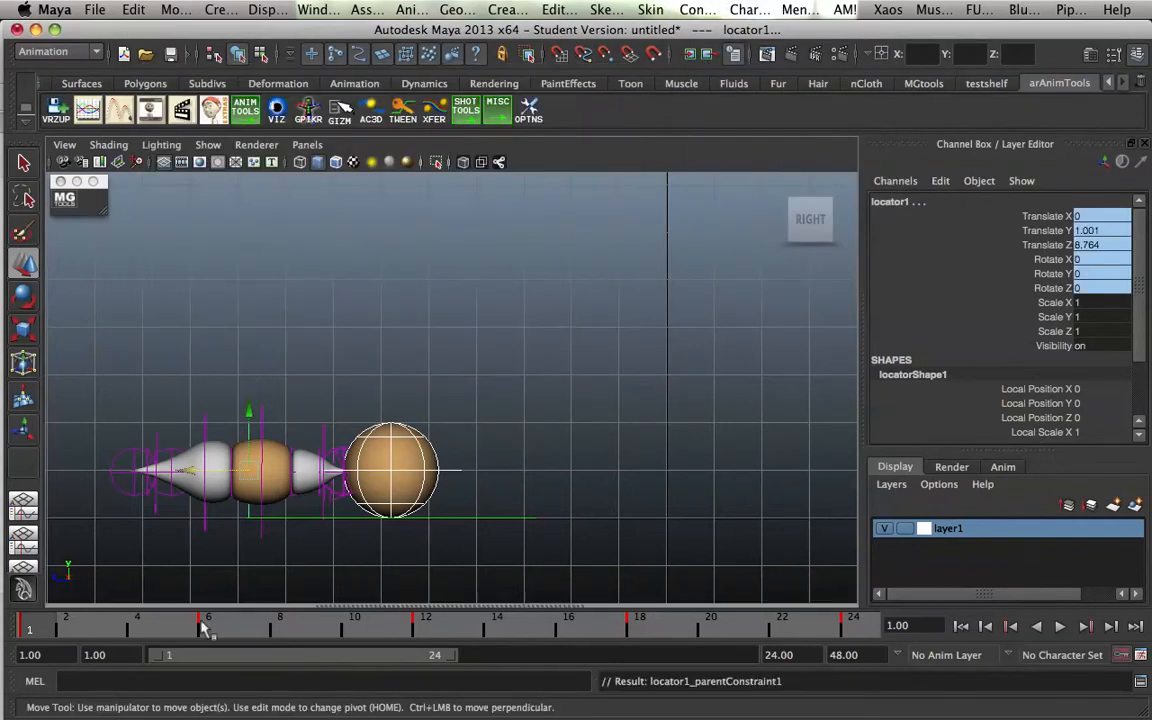
key("alt+v")
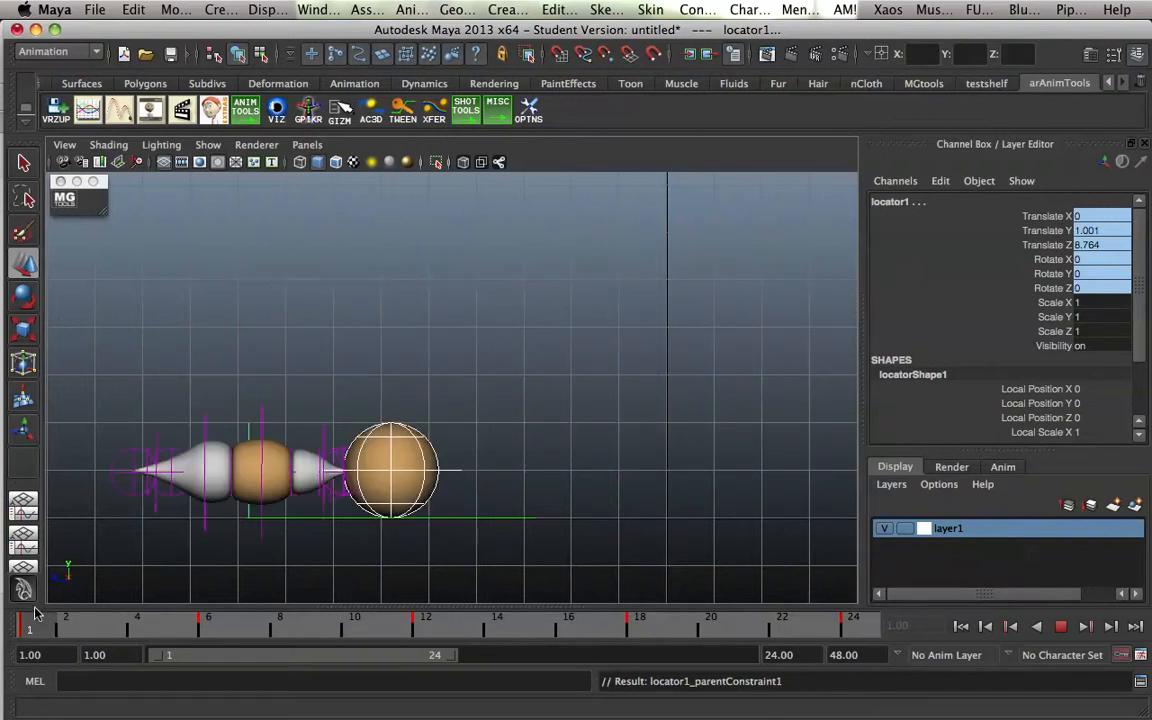
key("Escape")
Aim-constrain the tail base control to the locator with Maintain offset on.
left_click(248, 275)
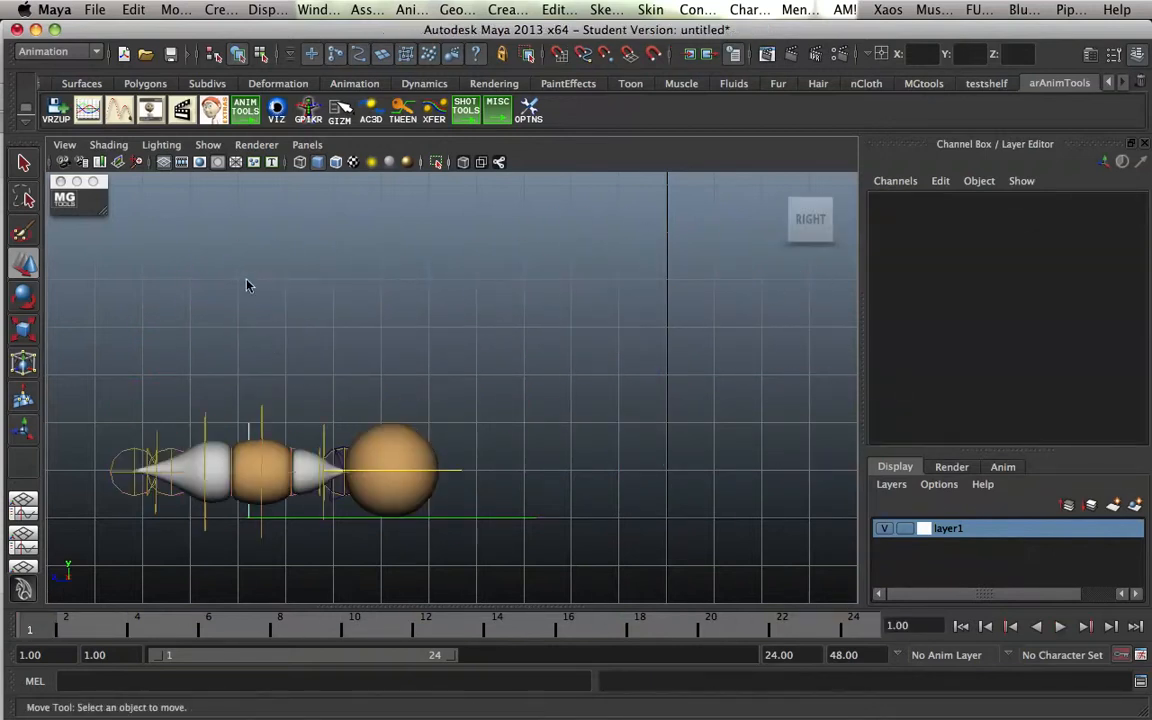
left_click(252, 435)
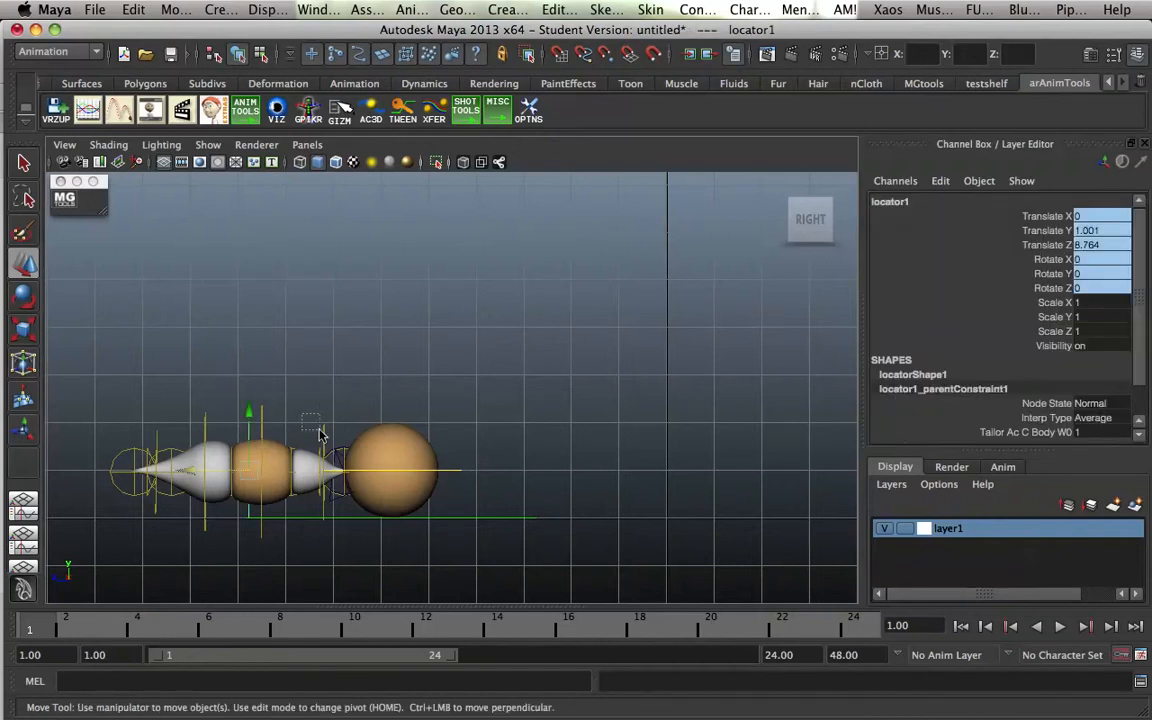
left_click_drag(320, 433, 316, 443)
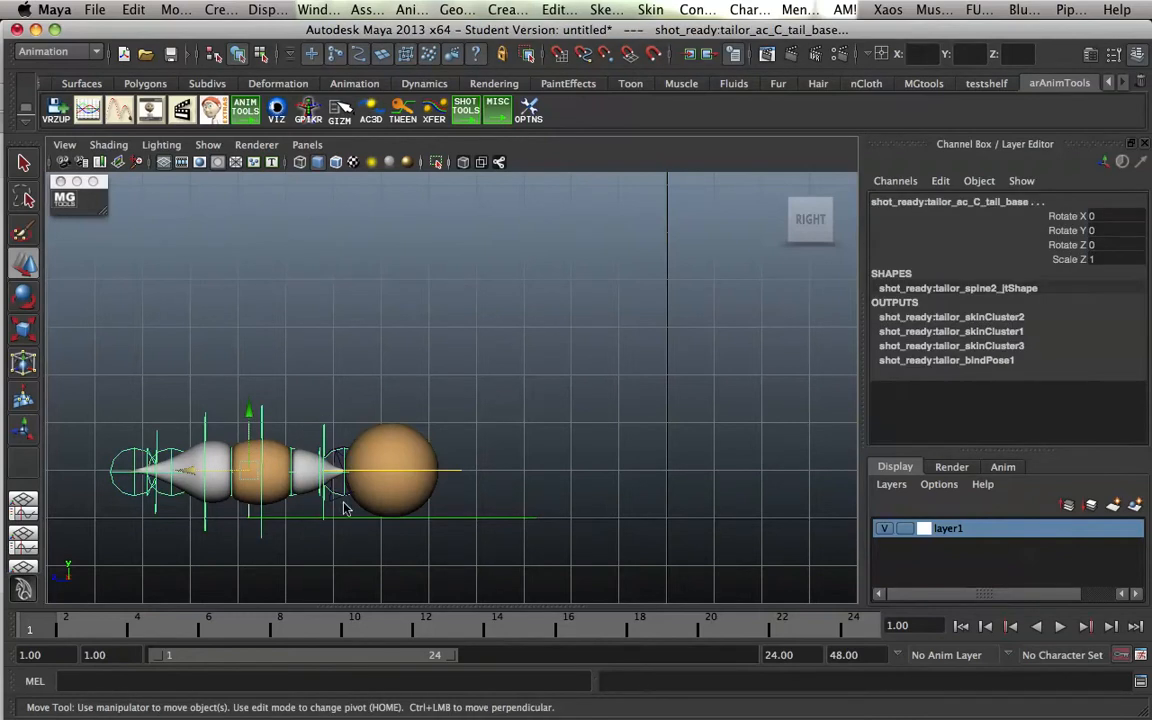
left_click(697, 10)
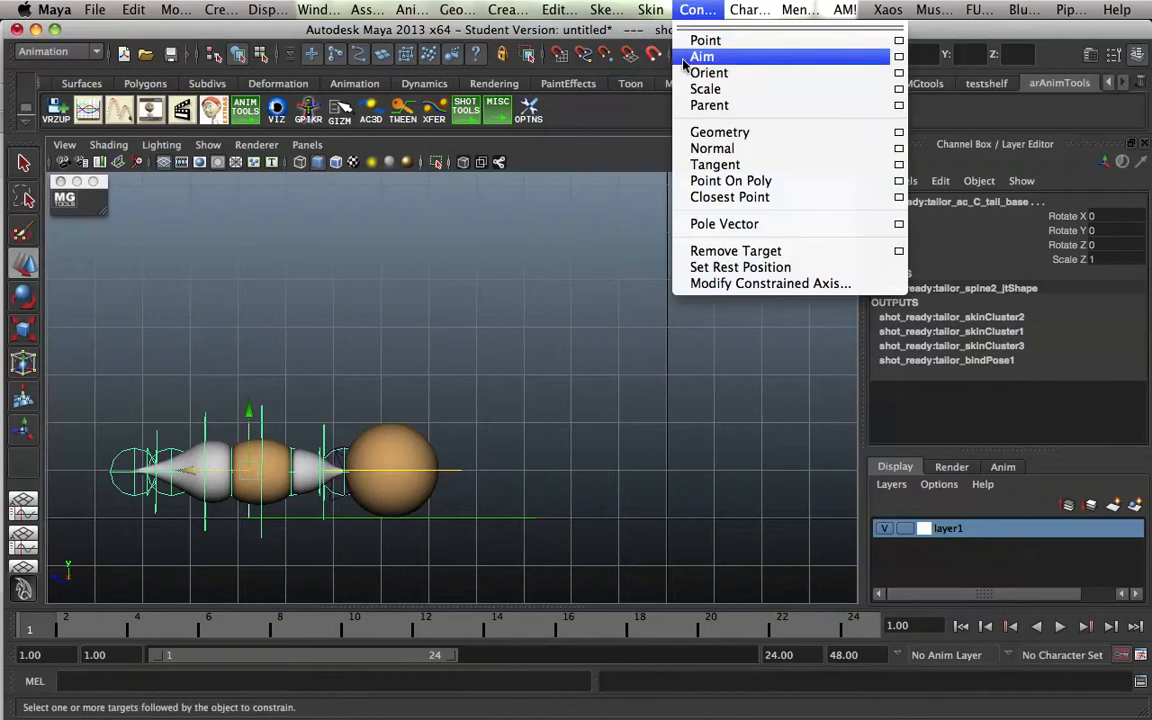
left_click(897, 58)
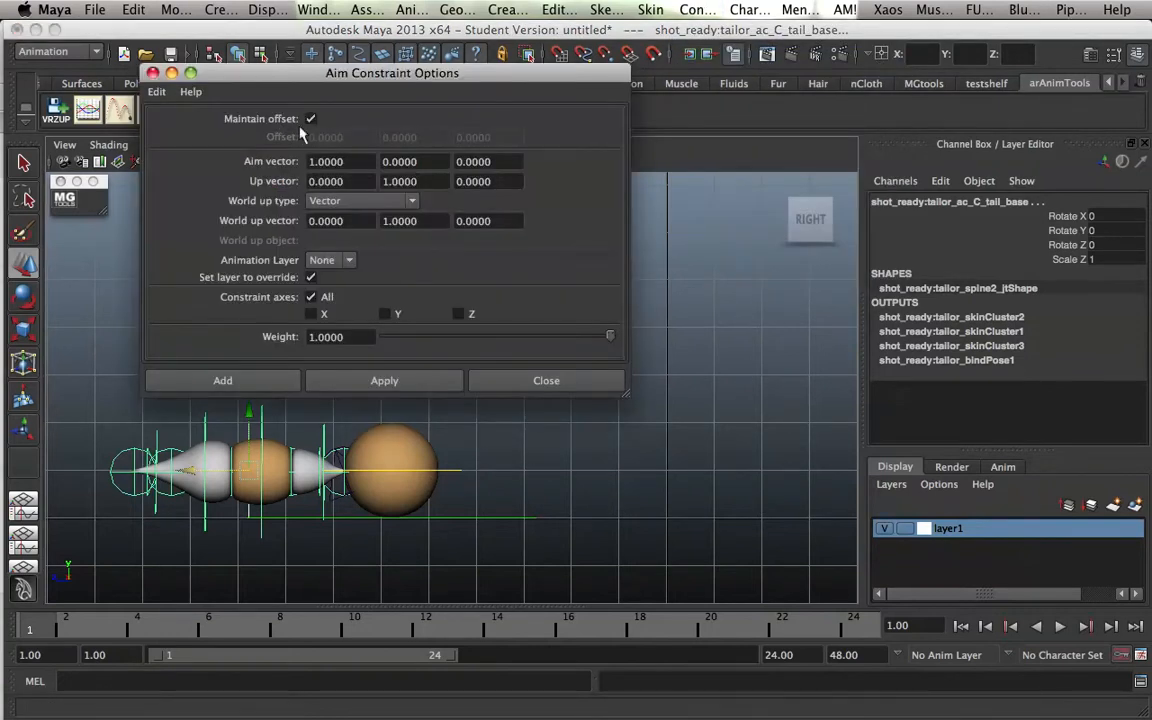
left_click(214, 380)
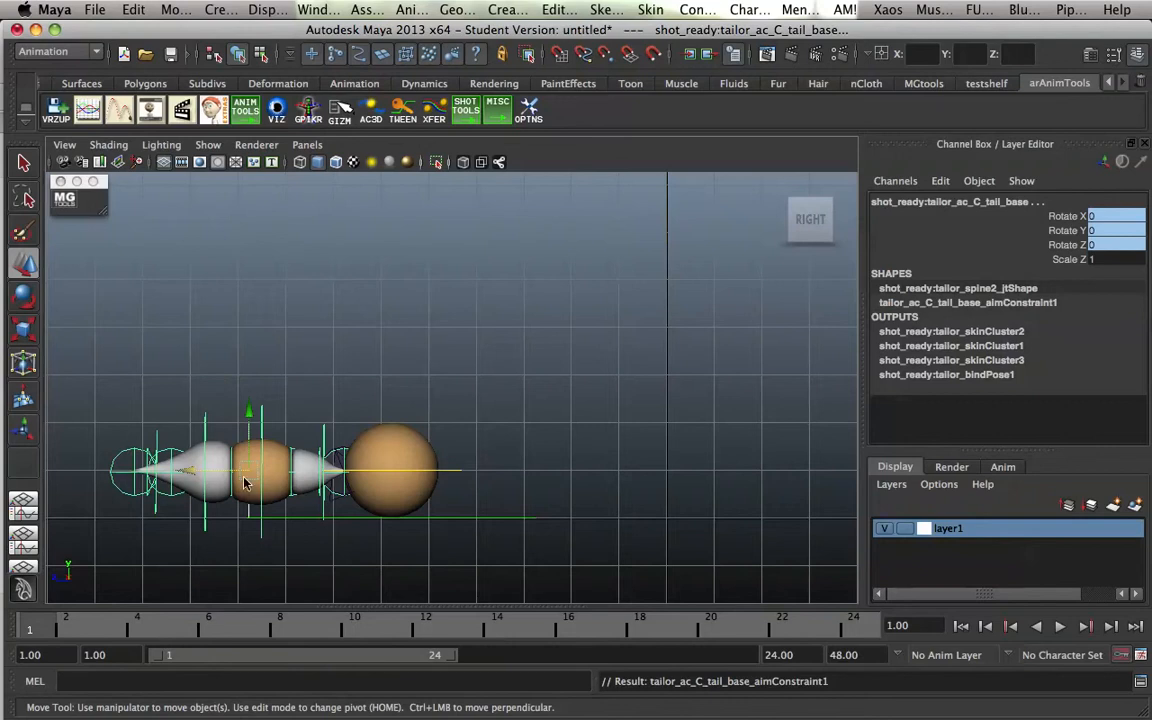
Test the tail's aim by moving the locator, undo the move, play the bounce and return to frame 1.
left_click_drag(249, 477, 256, 418)
key("ctrl+z")
left_click(231, 337)
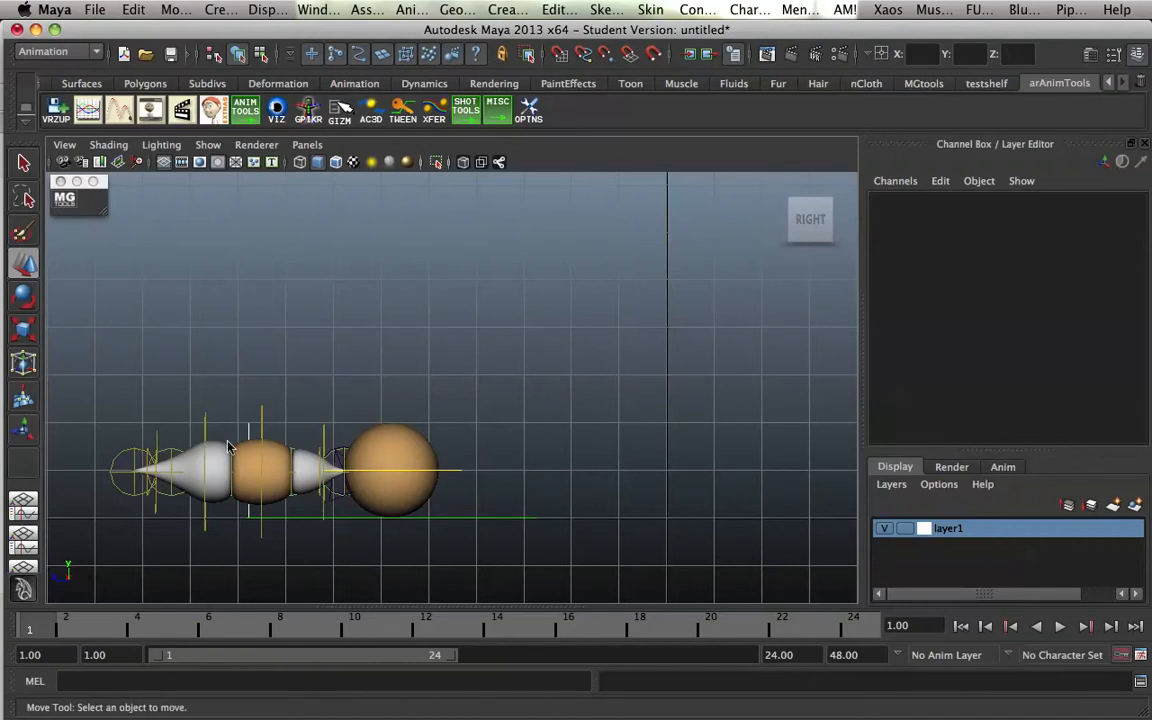
key("alt+v")
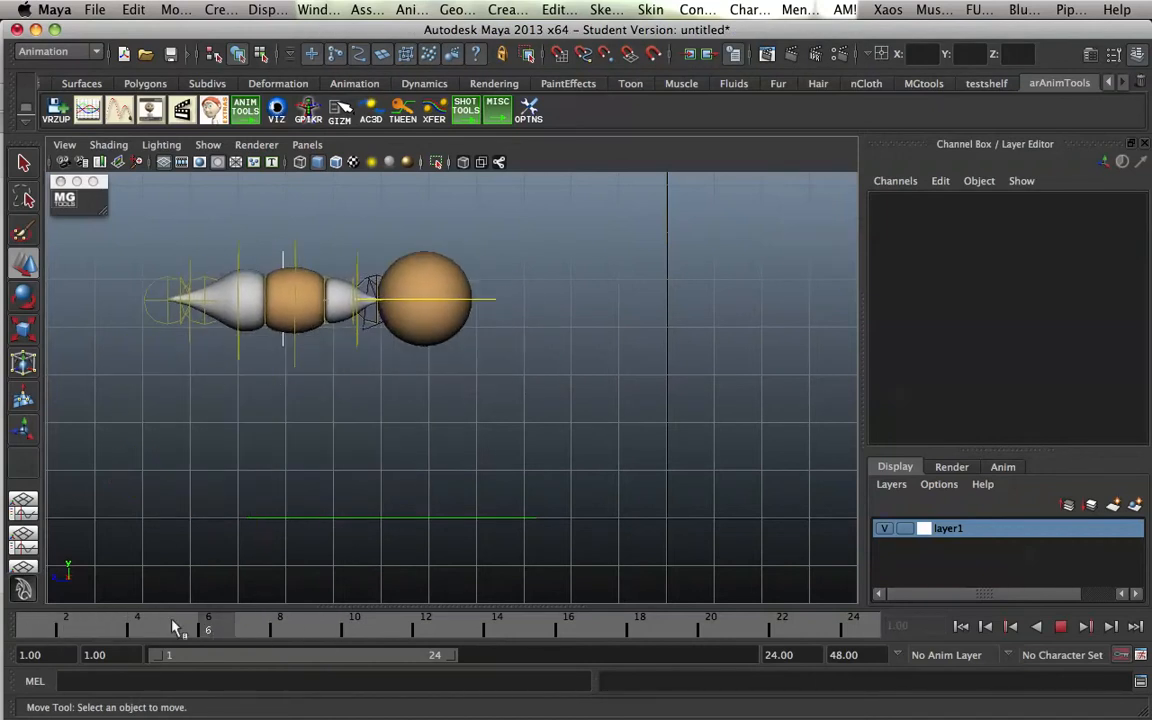
left_click_drag(172, 621, 19, 620)
Bake the locator's Translate X, Y and Z channels over the time slider range with Smart Bake, using the channel box selection.
left_click(257, 433)
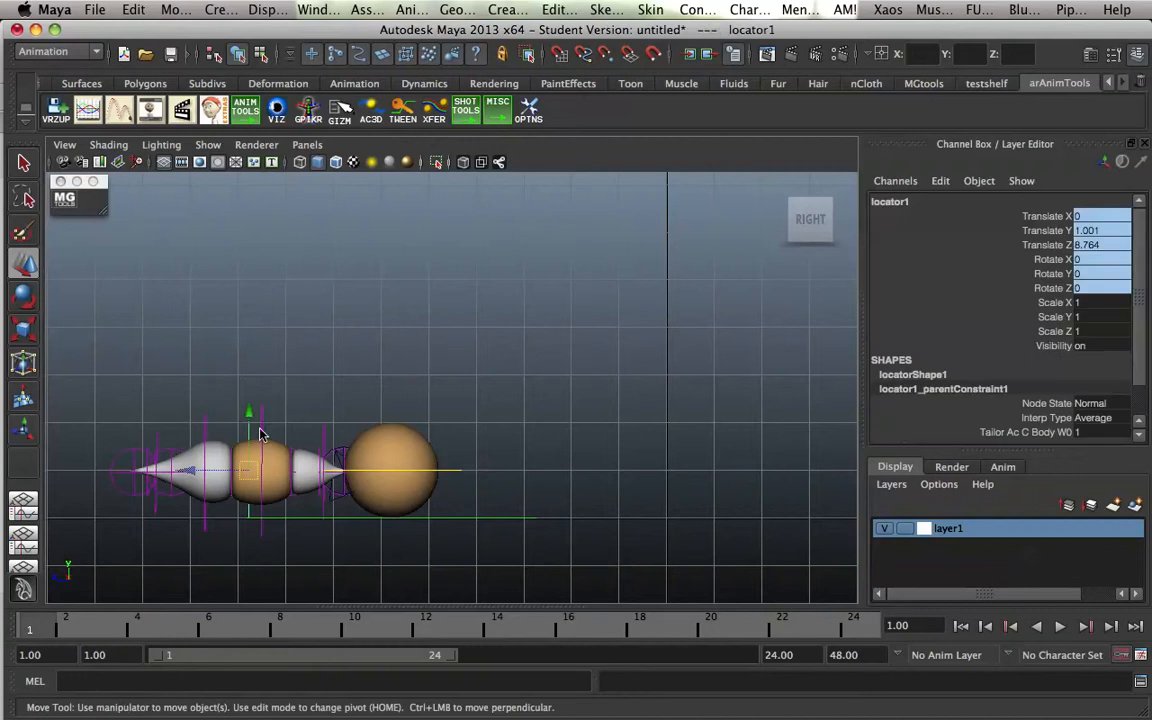
left_click(133, 9)
mouse_move(165, 177)
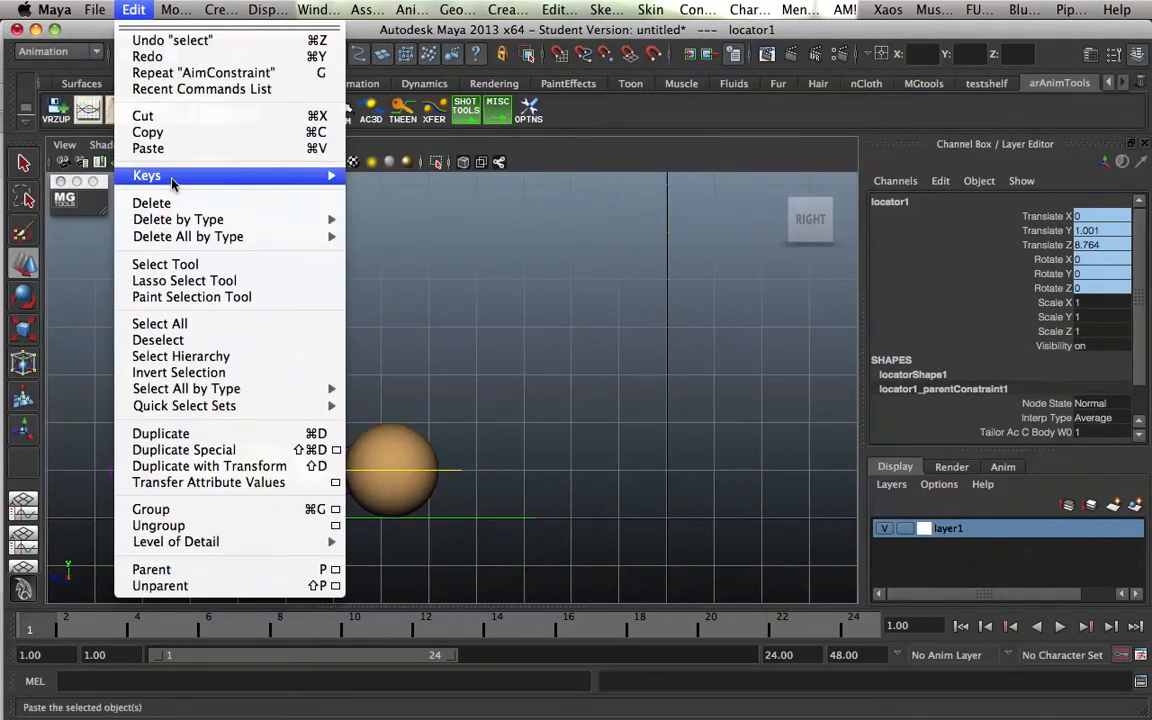
left_click(515, 292)
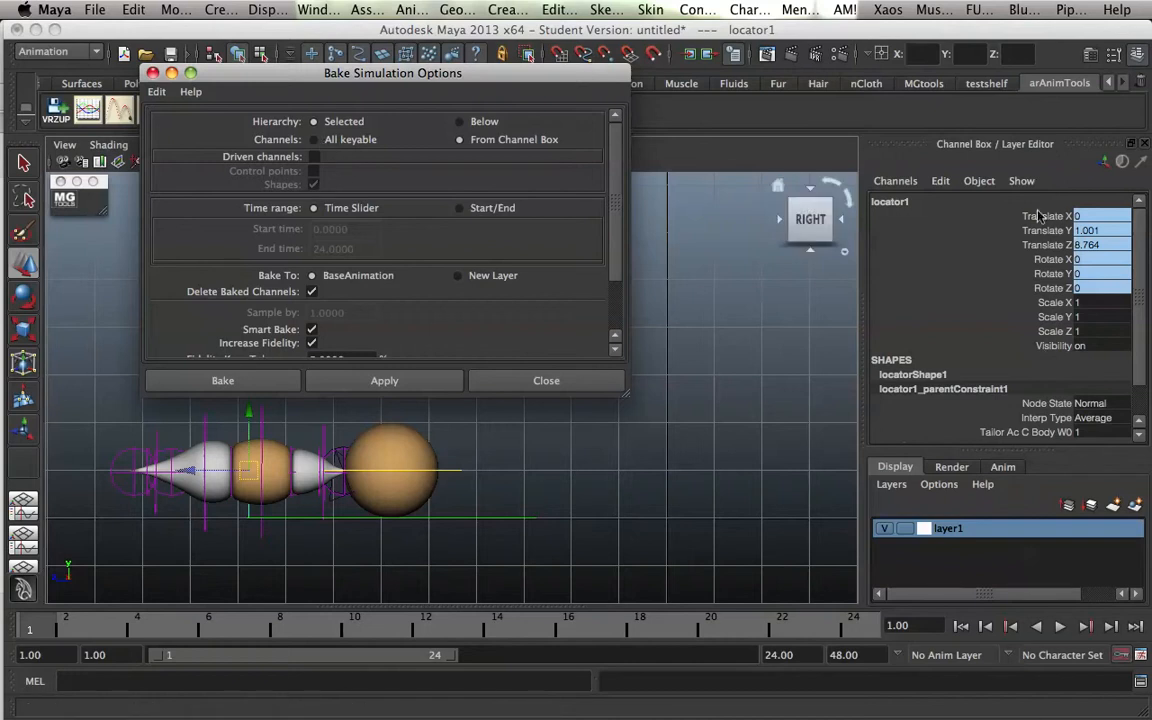
left_click_drag(1046, 216, 1035, 248)
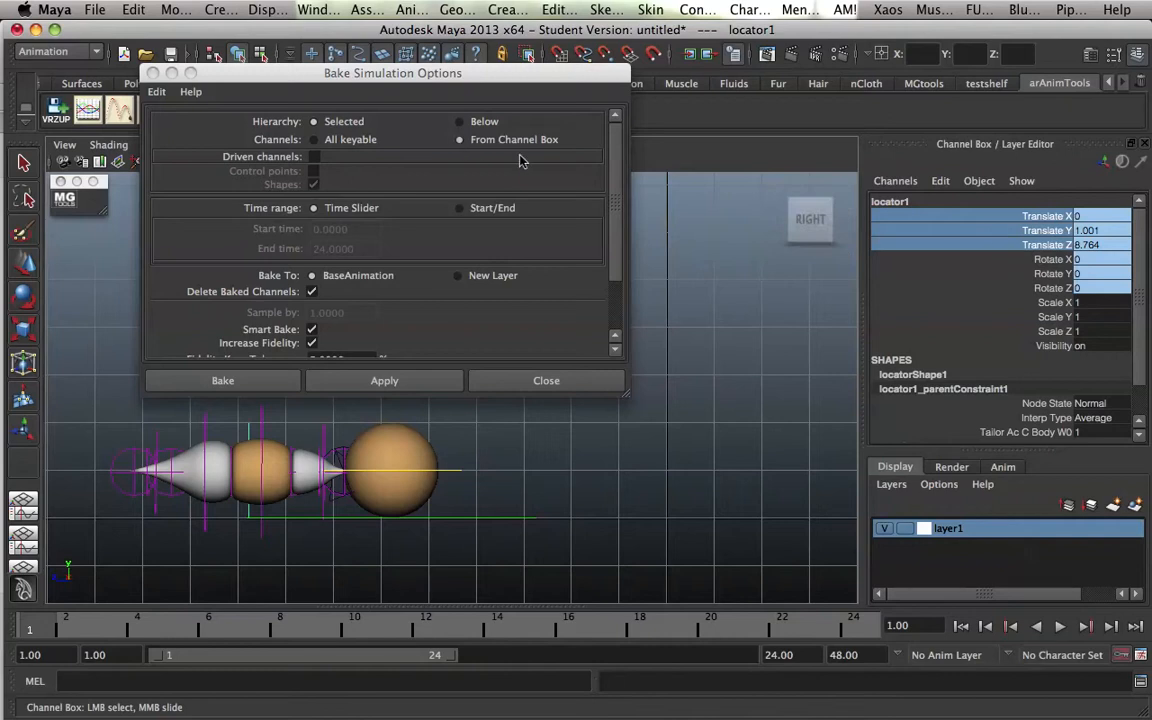
left_click_drag(615, 158, 630, 235)
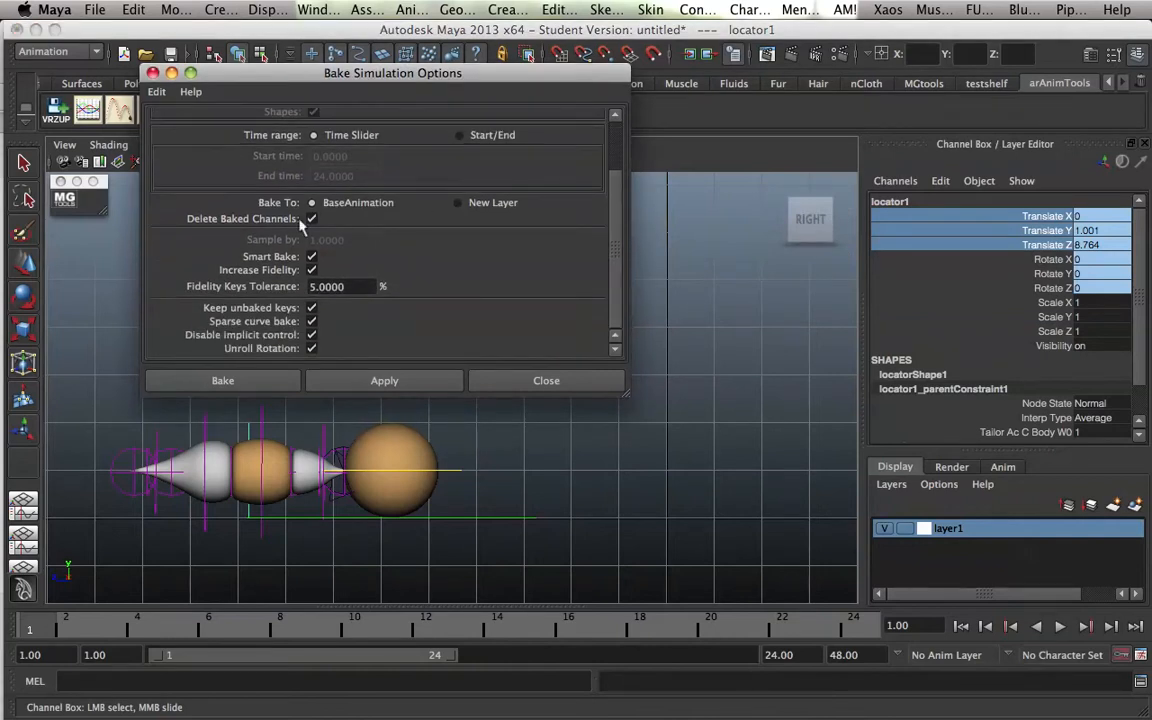
left_click(226, 382)
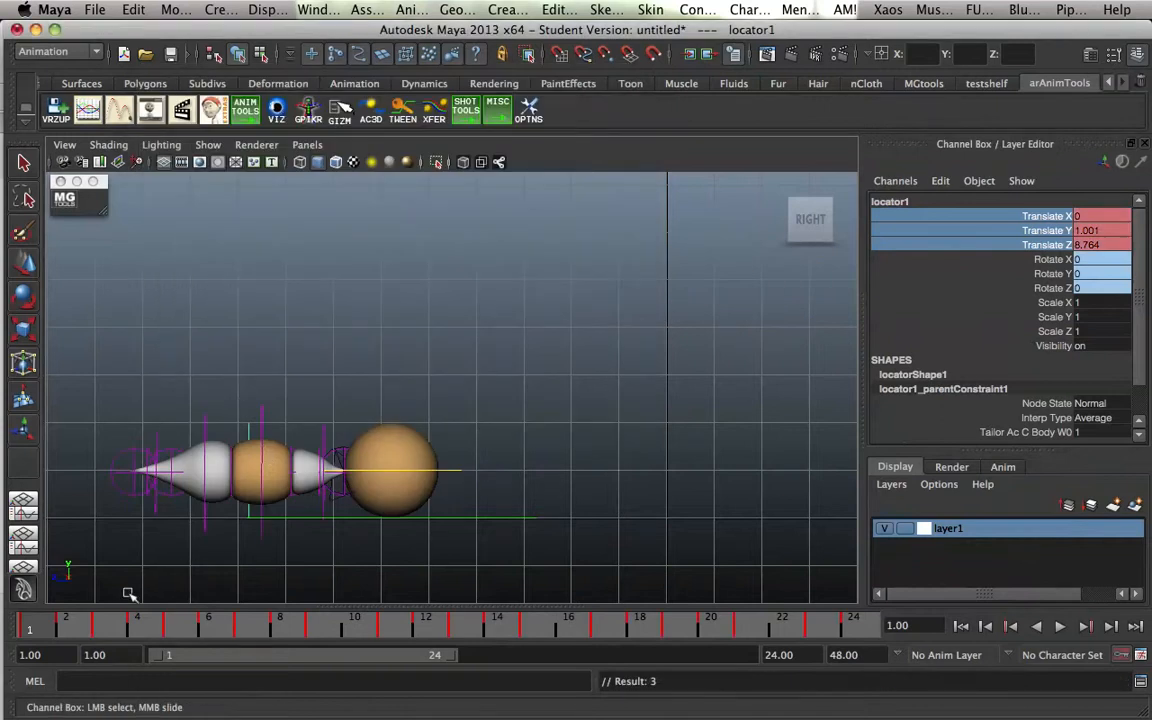
left_click_drag(50, 628, 60, 590)
key("w")
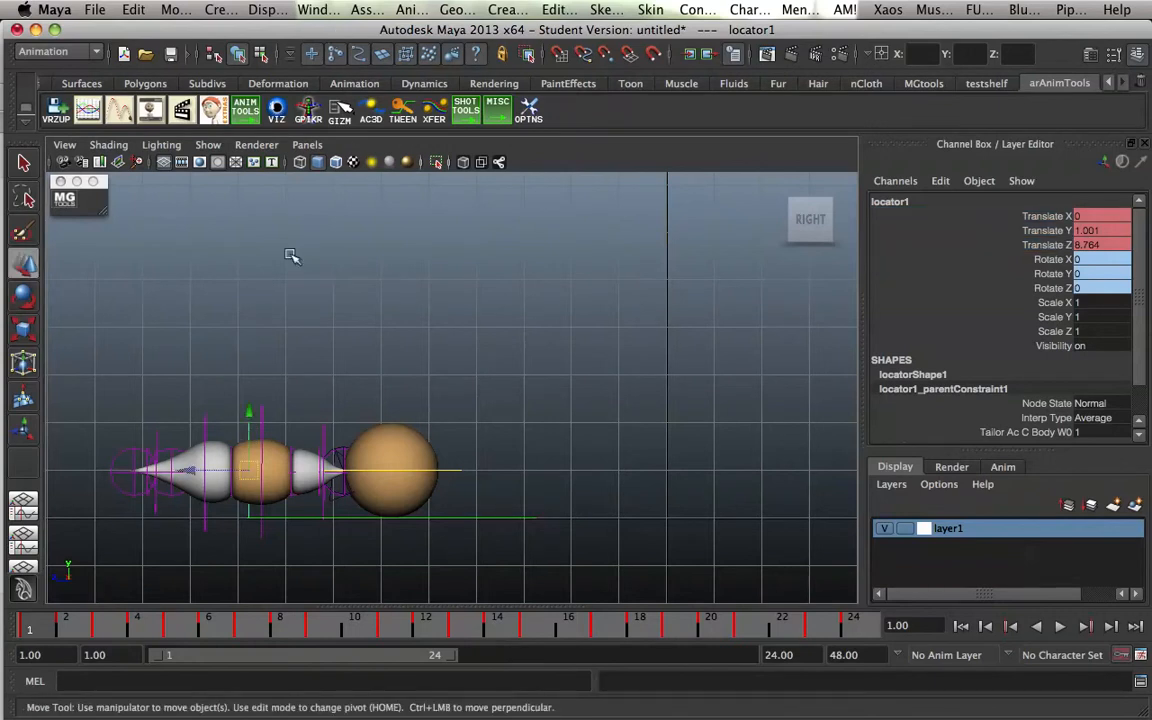
Delete the parent constraint under the locator and play back the bounce to check the baked motion.
left_click(312, 9)
left_click(336, 152)
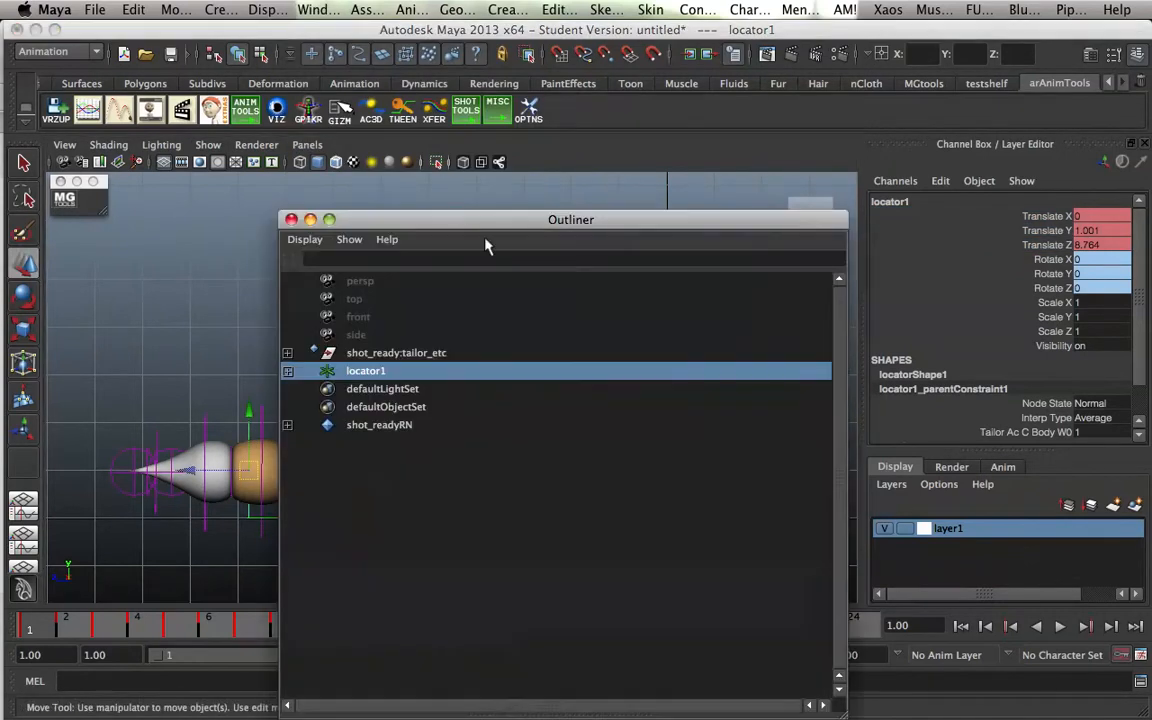
left_click(380, 390)
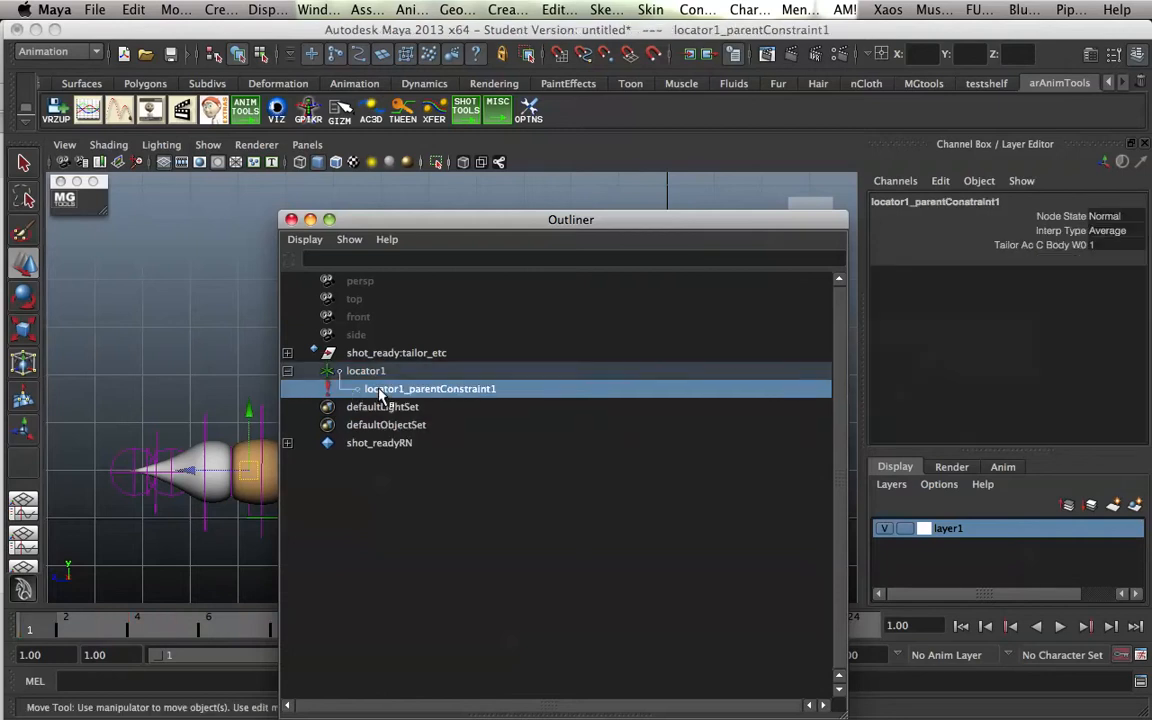
key("Delete")
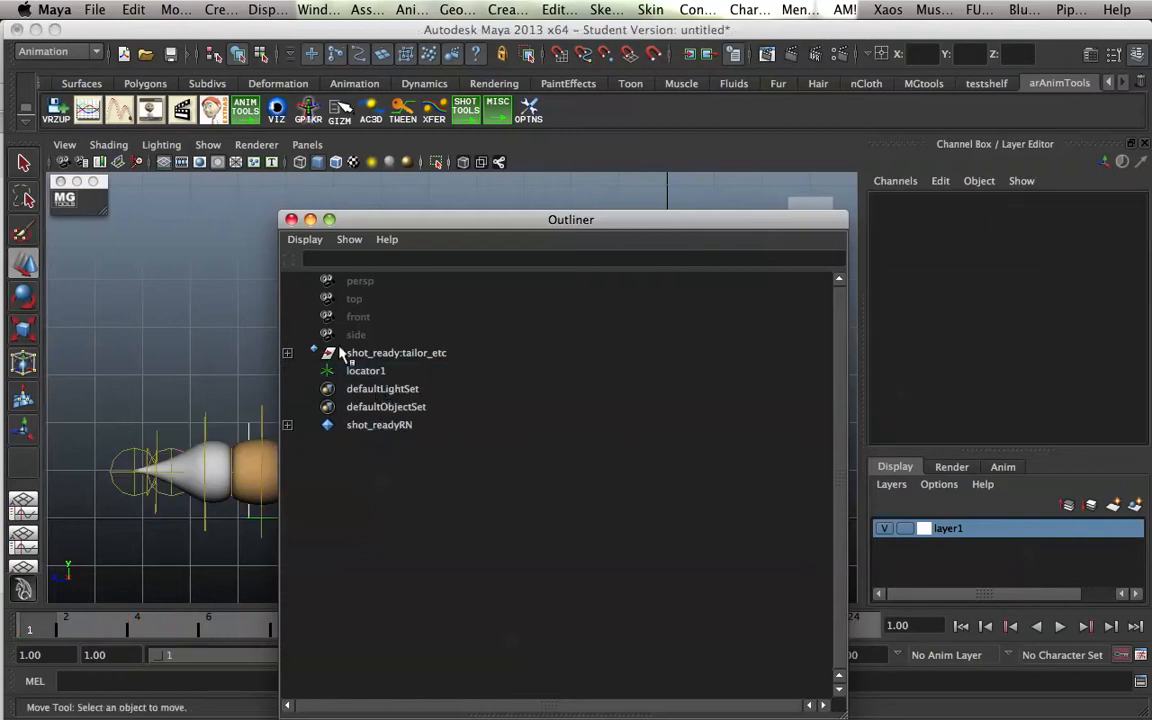
left_click(291, 219)
left_click_drag(64, 625, 137, 625)
key("alt+v")
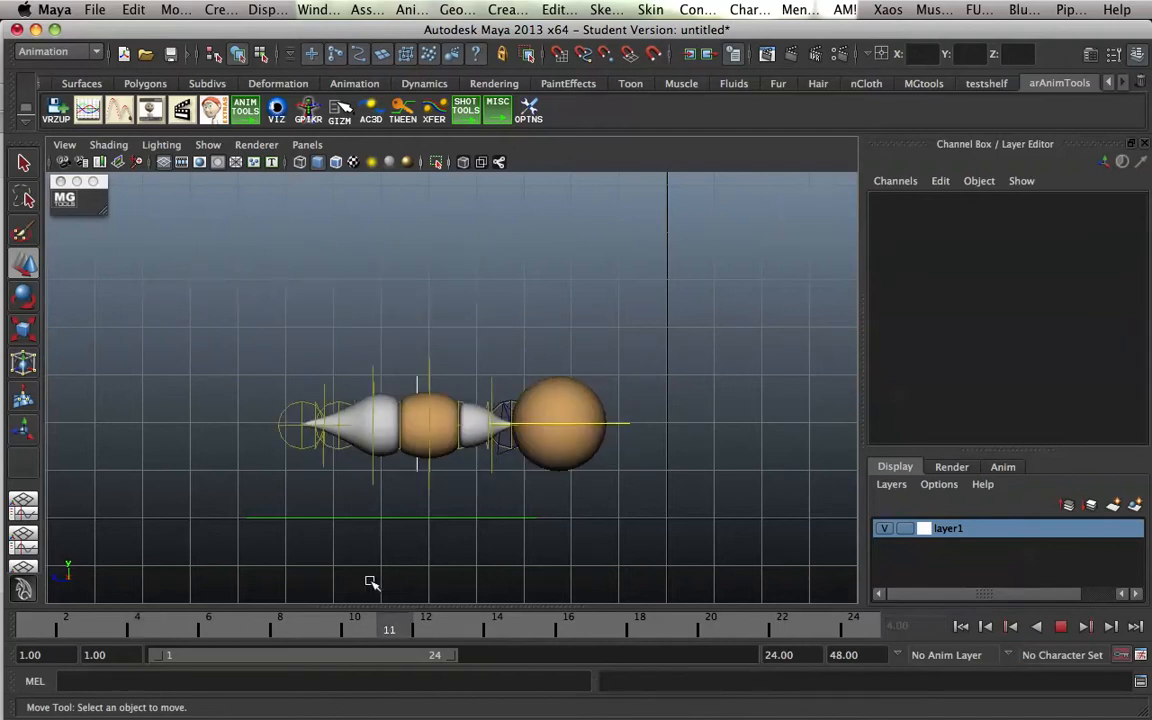
key("Escape")
Display the locator's baked translation curves in the graph editor and return to frame 1.
left_click_drag(283, 607, 280, 296)
left_click(258, 208)
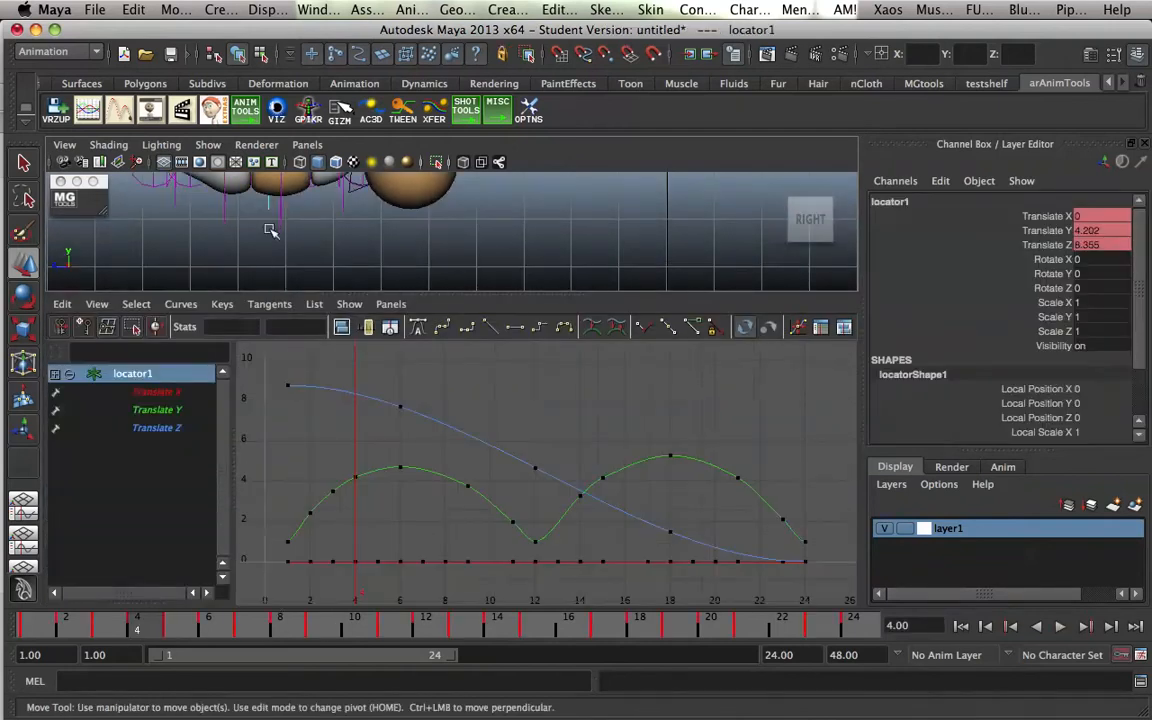
mouse_move(155, 626)
left_mouse_down()
mouse_move(826, 625)
mouse_move(500, 586)
mouse_move(6, 620)
left_mouse_up()
Play the bounce in the enlarged viewport, then test-move the locator at frame 1 and undo the move.
left_click_drag(336, 292, 163, 626)
key("alt+v")
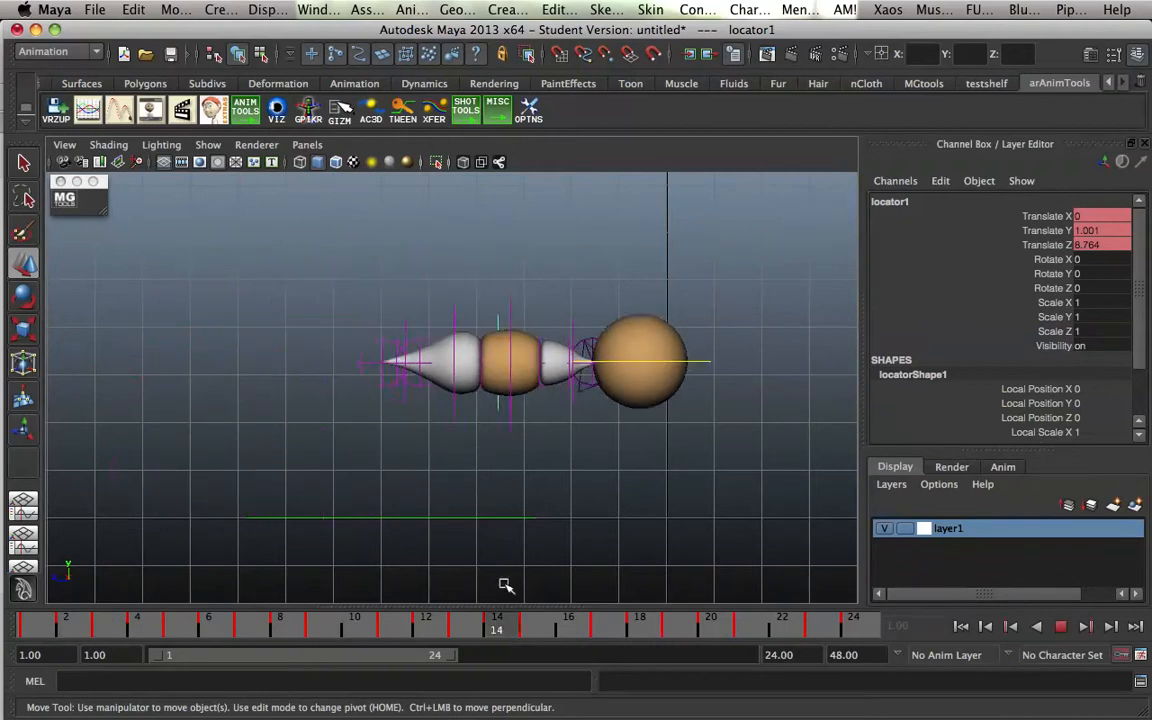
key("alt+v")
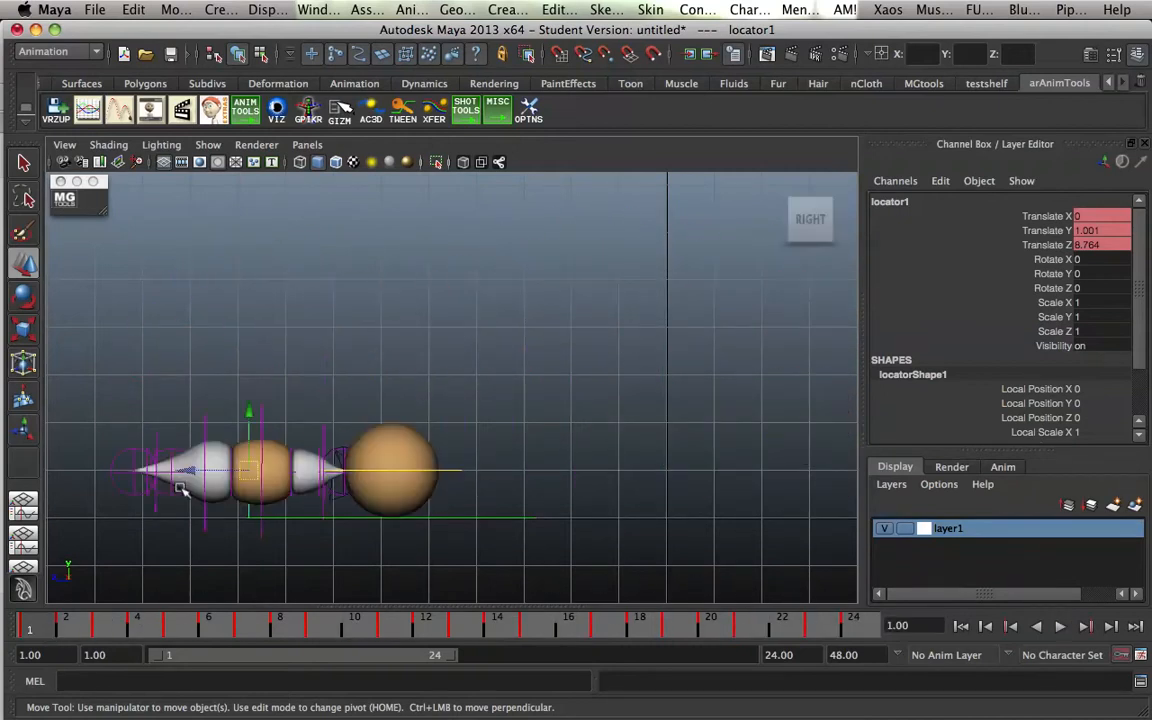
left_click_drag(248, 470, 265, 440)
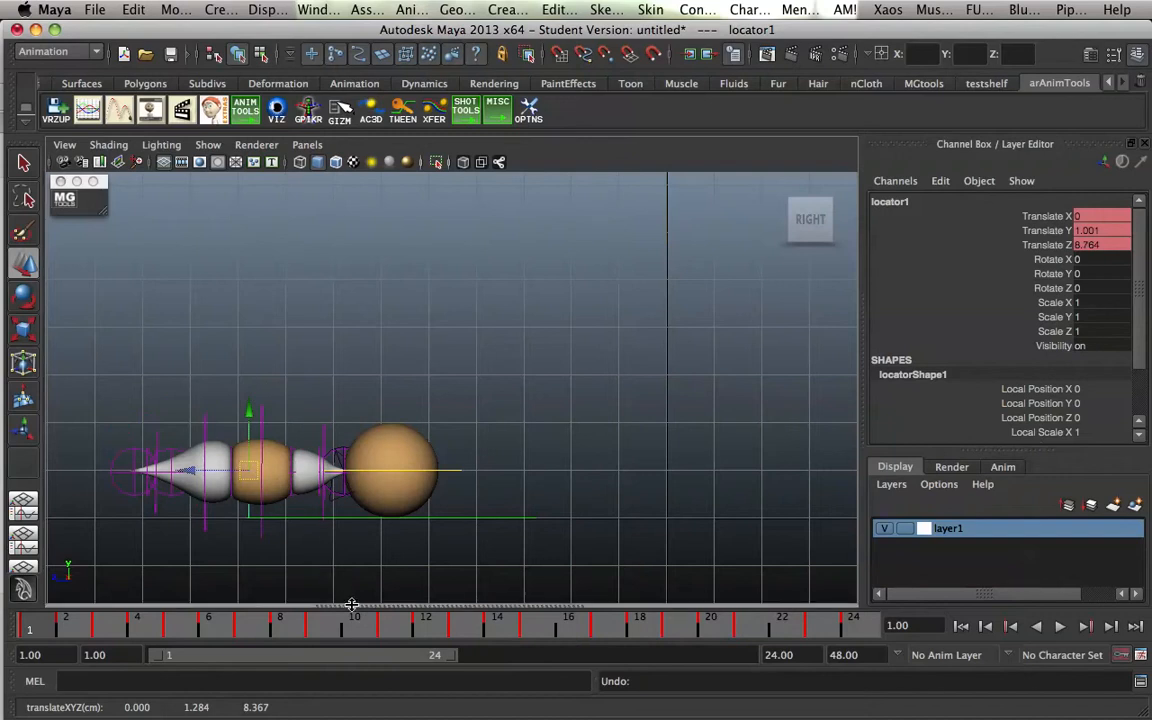
Delay all keys of the locator's Translate Y curve by 1 frame.
left_click_drag(352, 605, 360, 318)
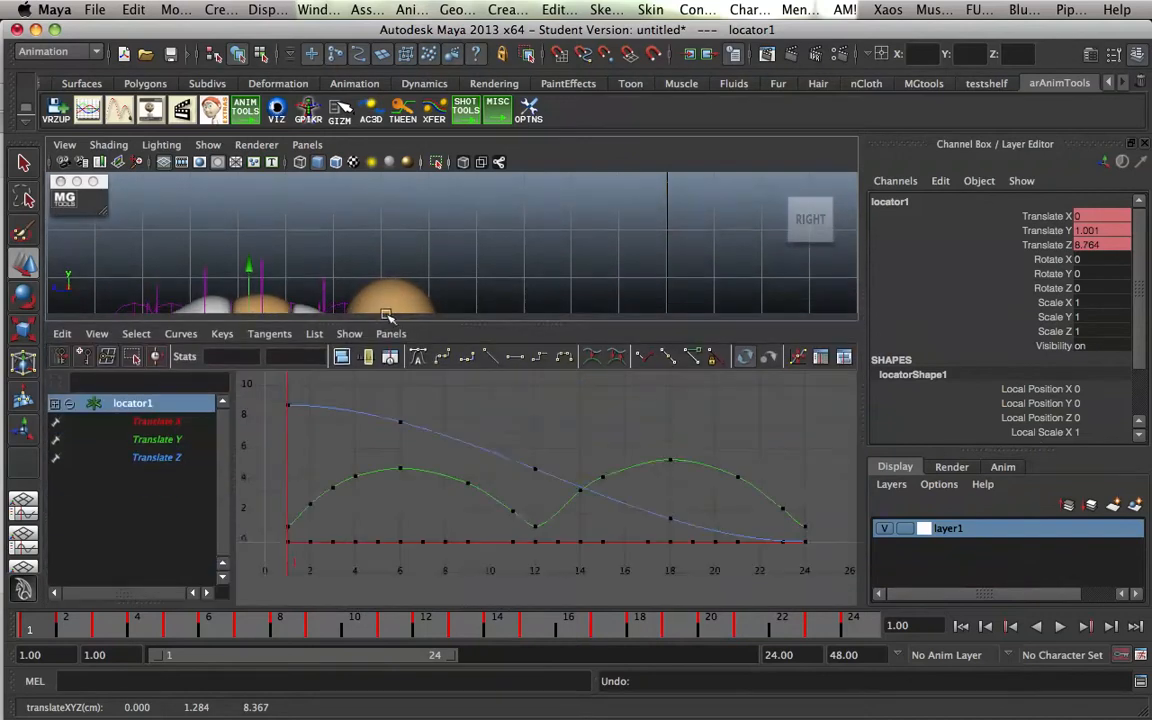
left_click(160, 433)
left_click_drag(355, 322, 365, 410)
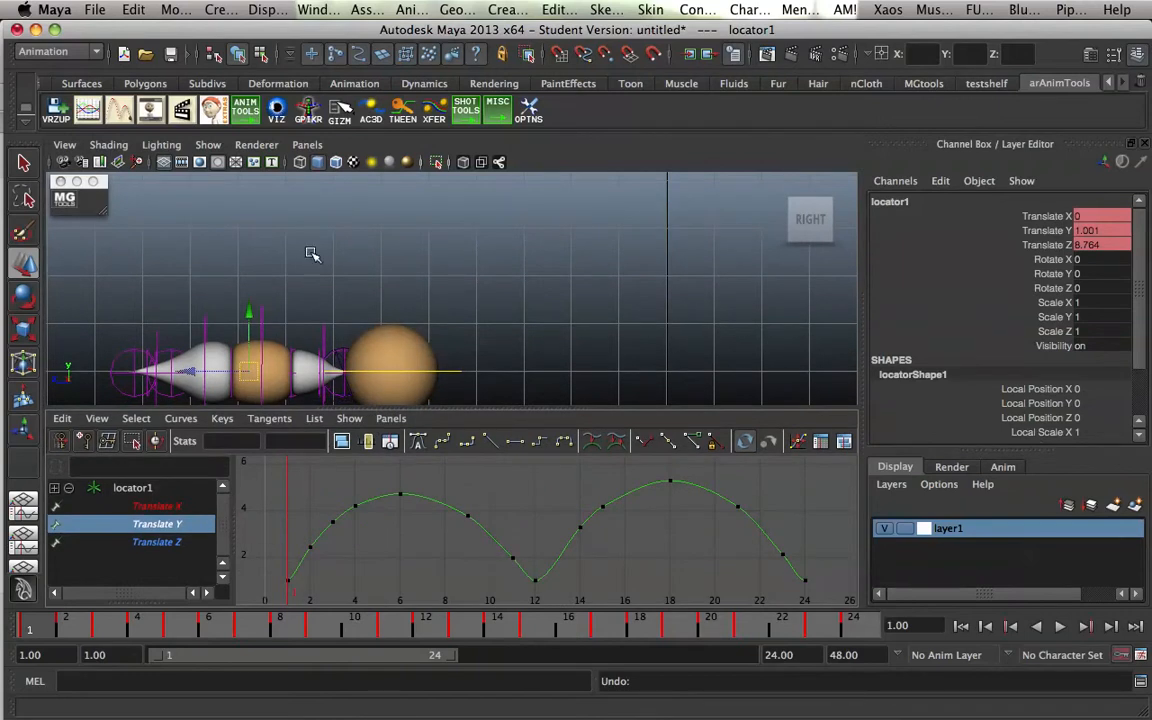
left_click_drag(361, 482, 372, 538)
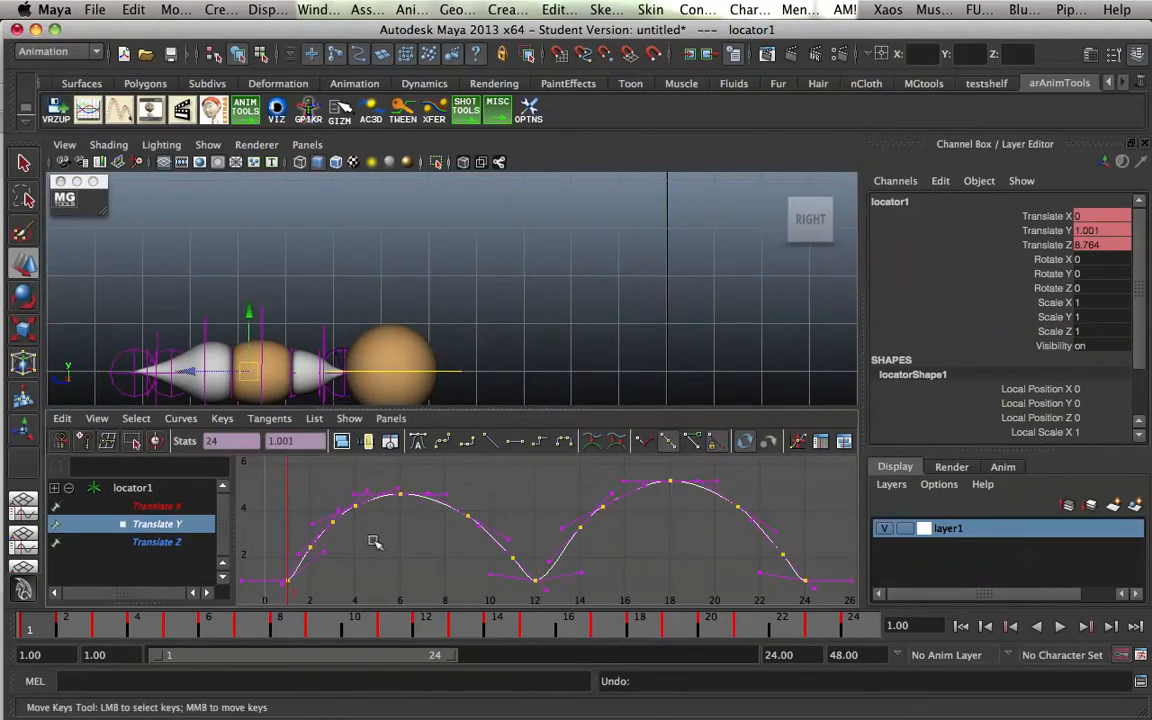
middle_click(311, 549)
middle_click_drag(327, 548, 322, 574)
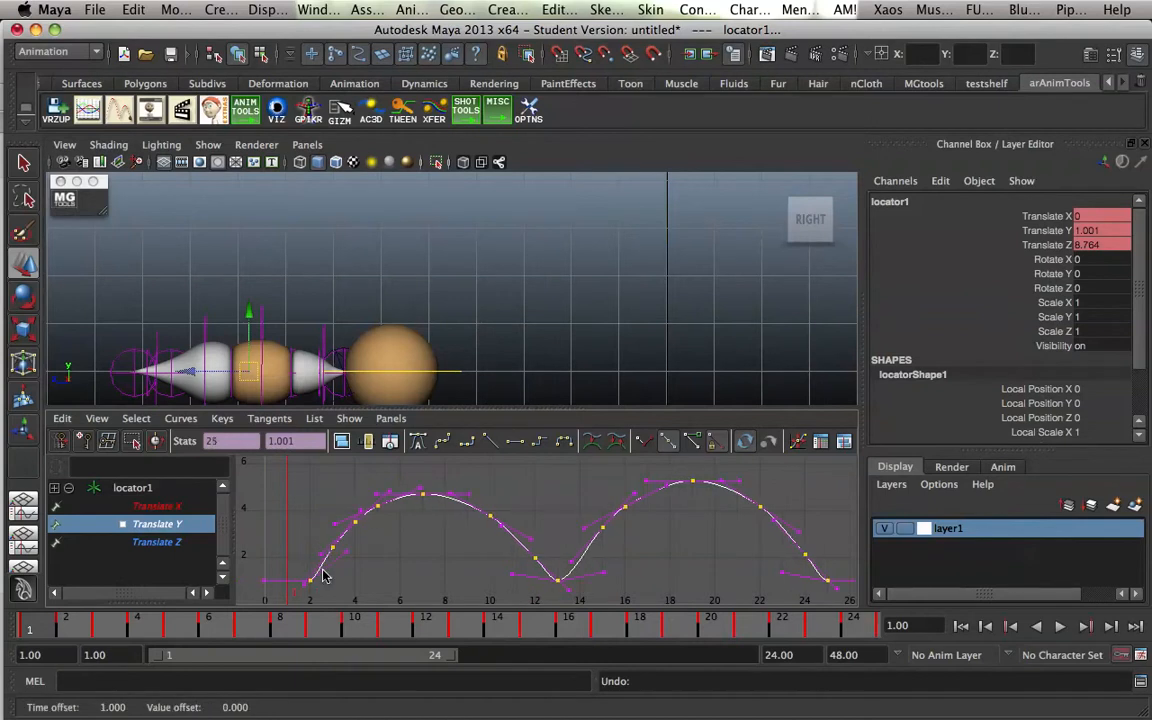
left_click_drag(275, 410, 275, 528)
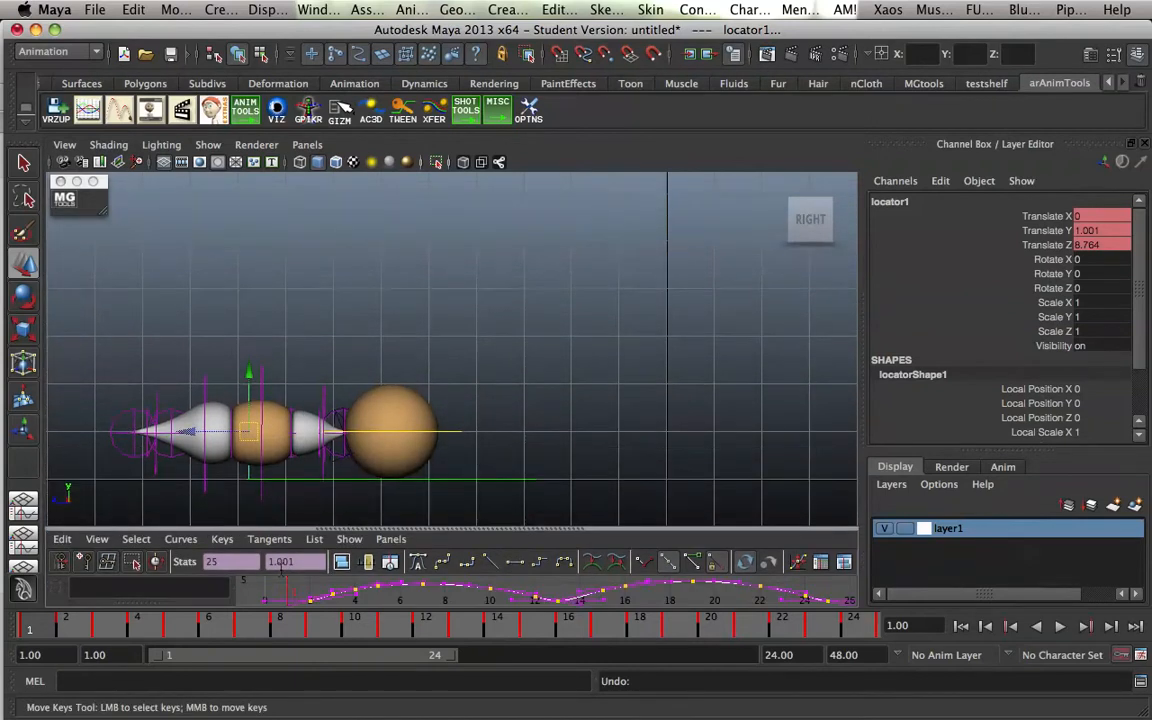
mouse_move(33, 627)
left_mouse_down()
mouse_move(815, 636)
mouse_move(432, 597)
mouse_move(31, 611)
left_mouse_up()
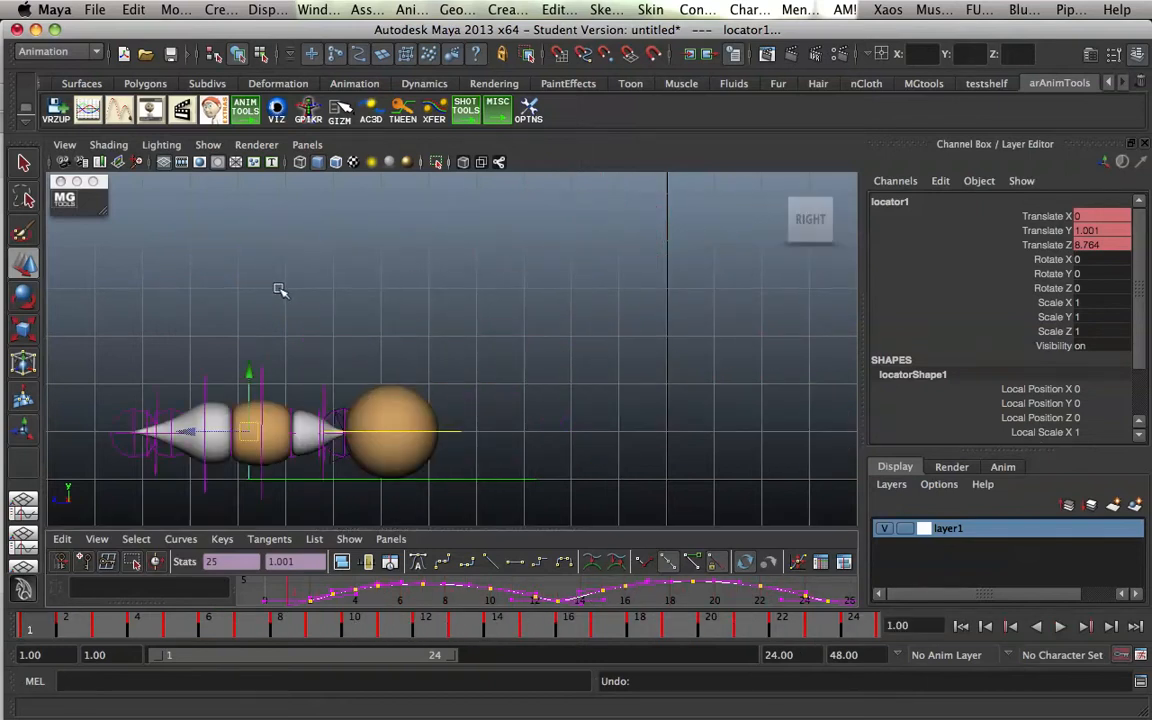
Bake the Rotate X, Y and Z channels of the tailor_ac_C_tail_base control over the time slider range.
left_click(281, 291)
left_click_drag(316, 397, 418, 456)
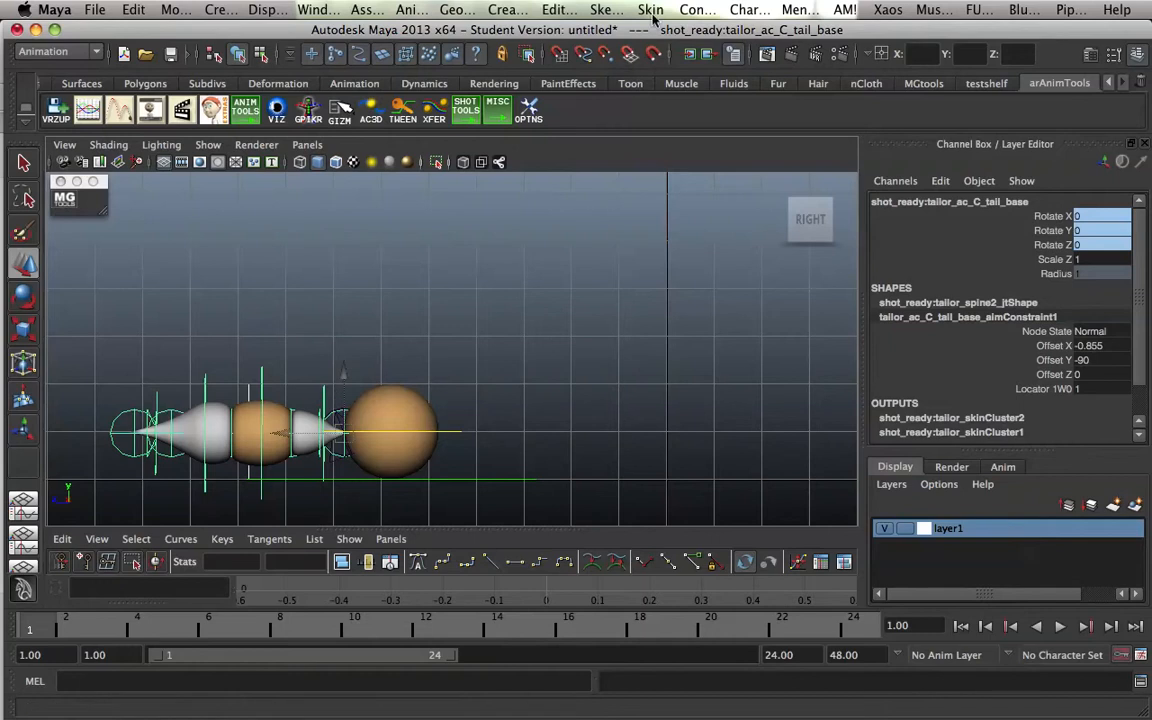
left_click(133, 9)
mouse_move(200, 175)
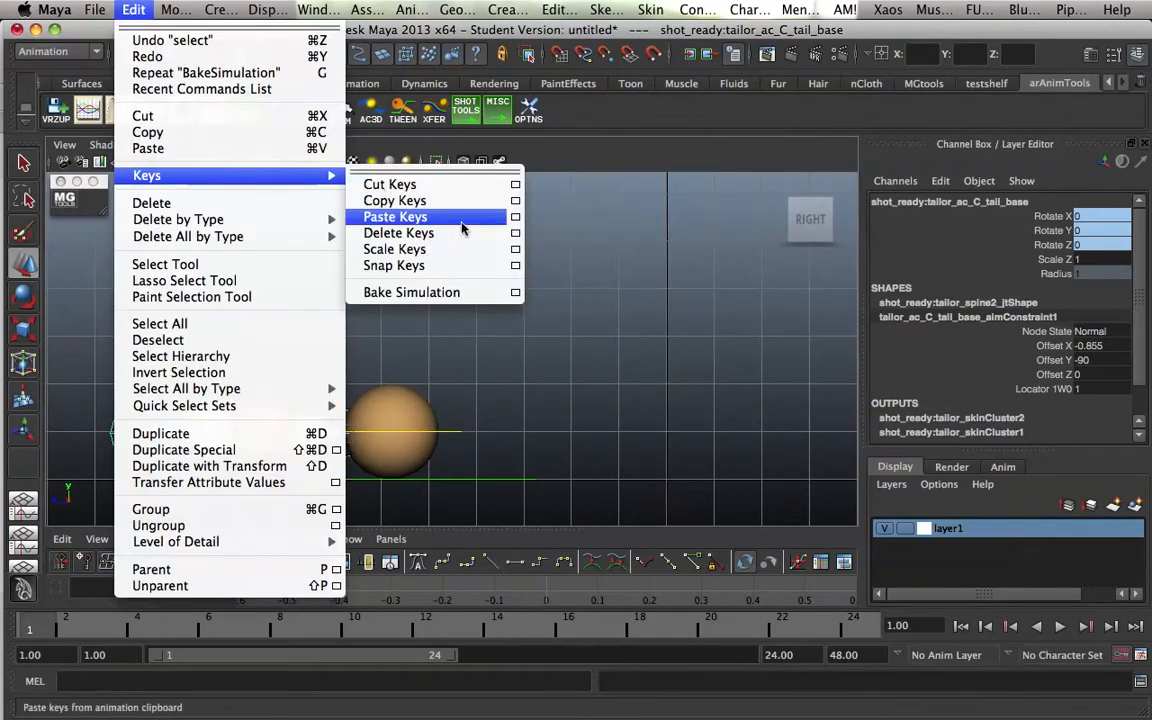
left_click(515, 293)
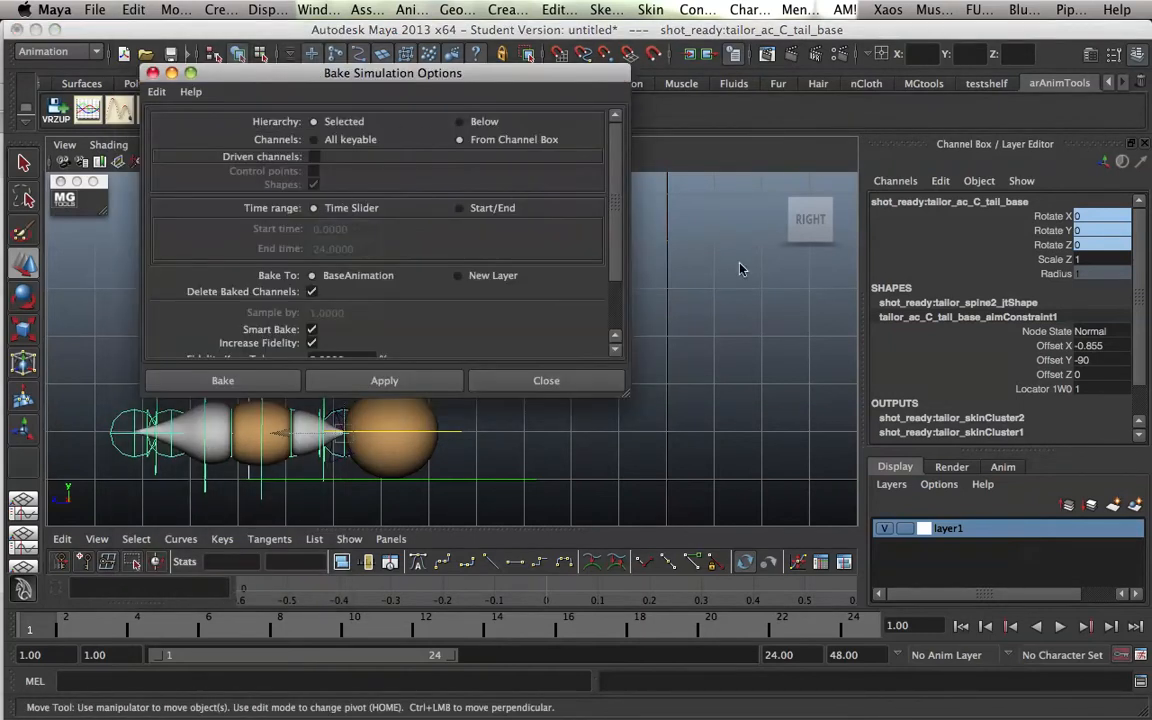
left_click_drag(940, 216, 945, 244)
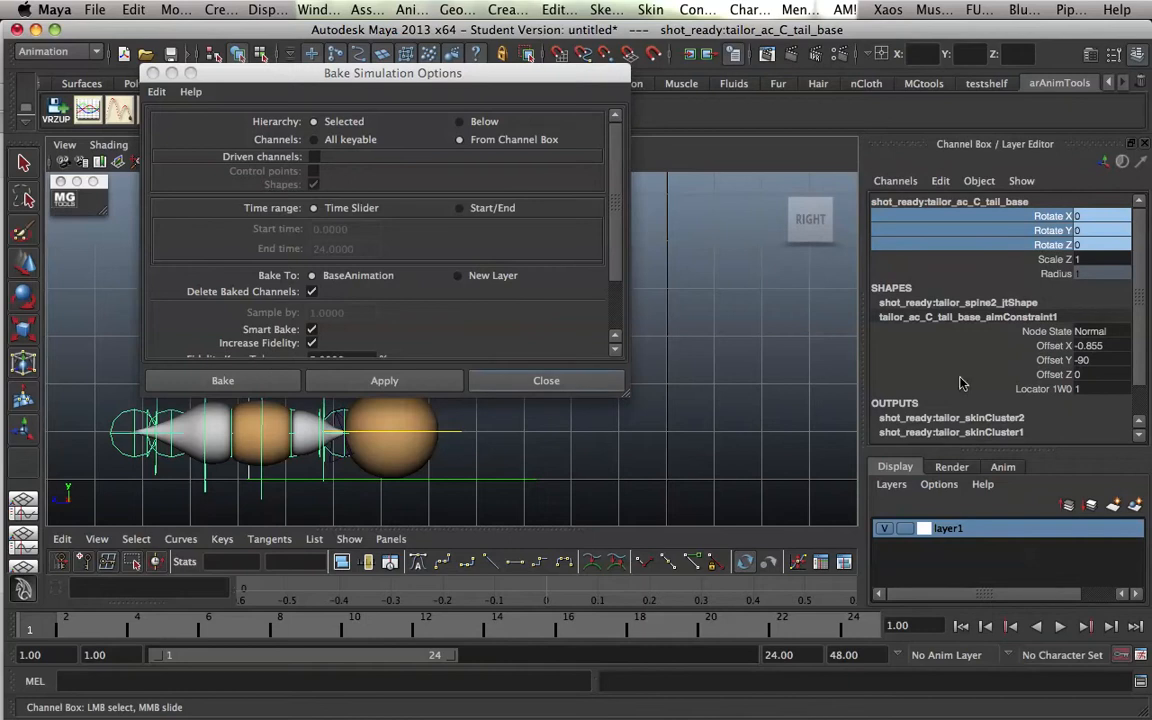
left_click(255, 386)
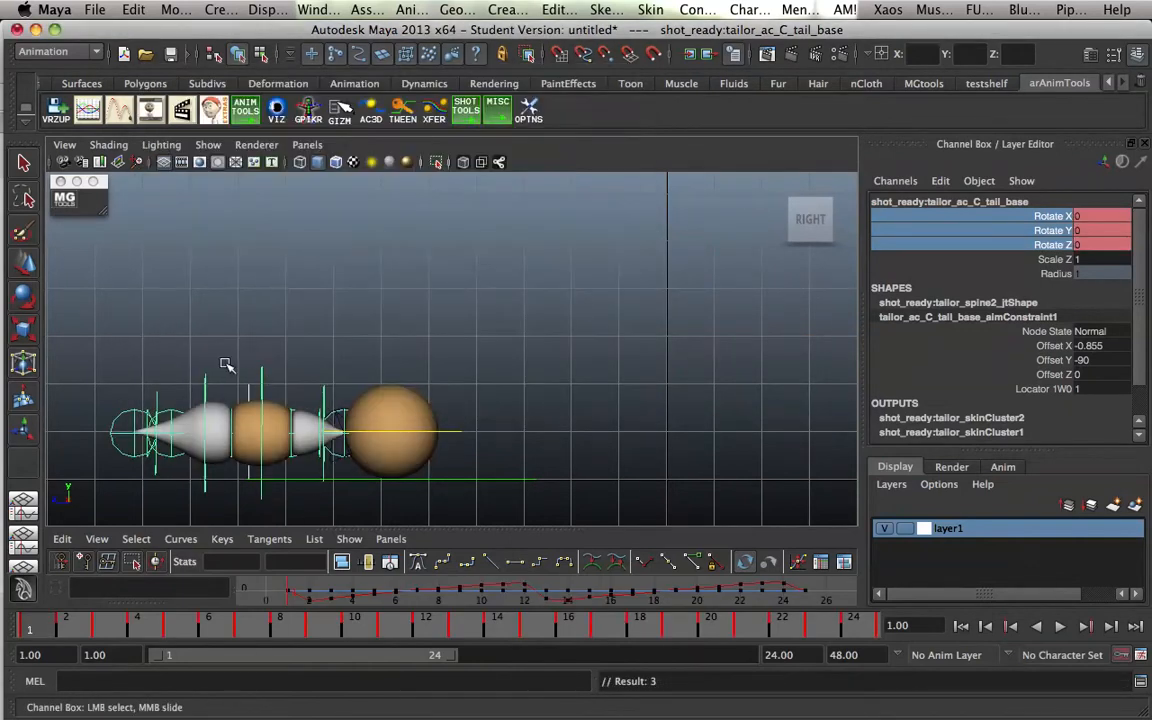
Examine the tail base control's baked rotation curves in the graph editor.
left_click_drag(229, 529, 229, 380)
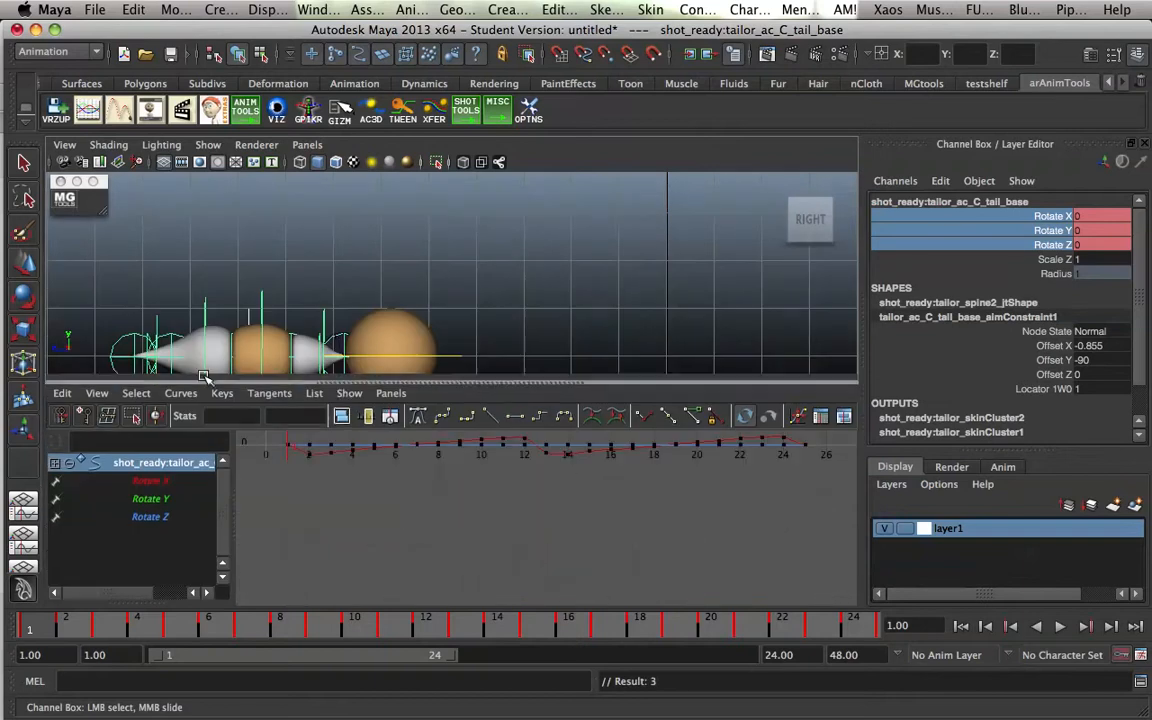
key("w")
left_click_drag(404, 474, 404, 542)
left_click(367, 452)
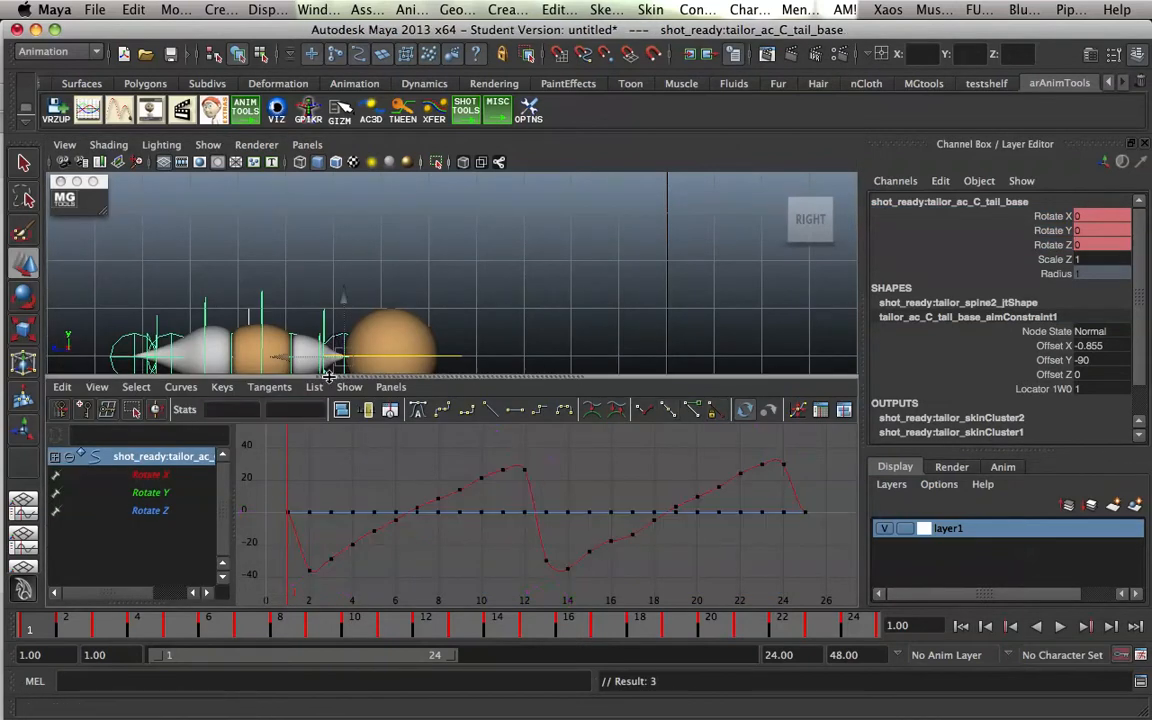
left_click_drag(329, 376, 325, 535)
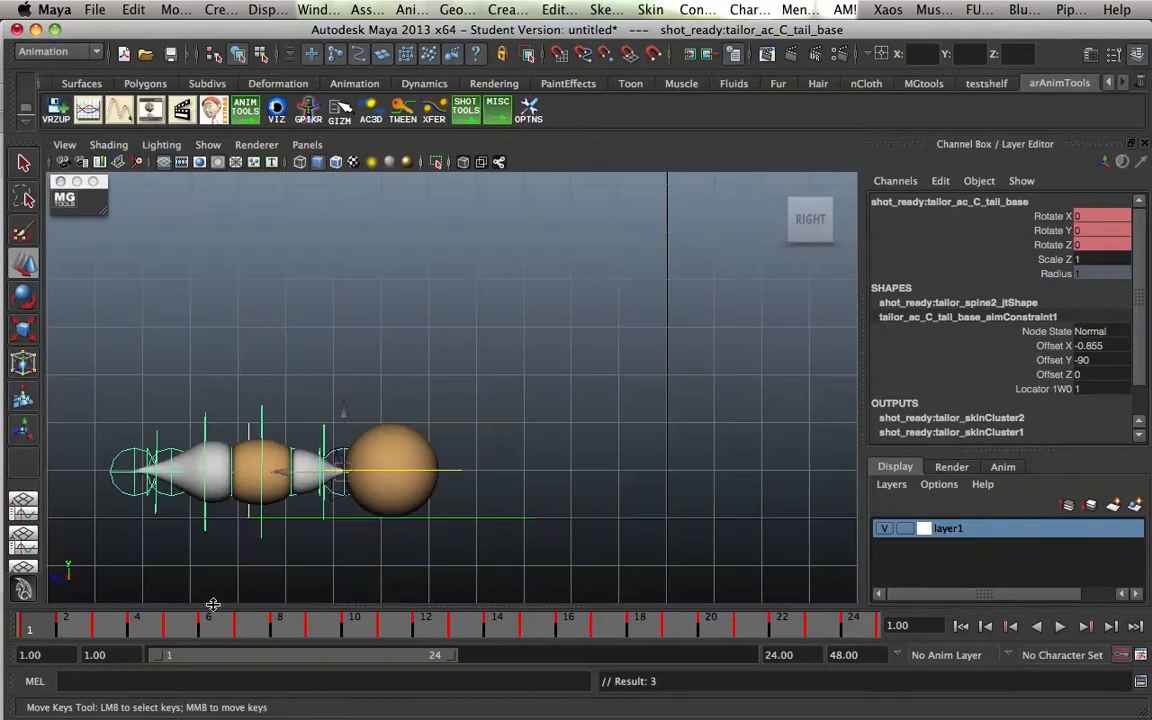
Scrub to frame 9, test-move the locator and undo the move, and play back the bounce.
left_click_drag(30, 628, 316, 628)
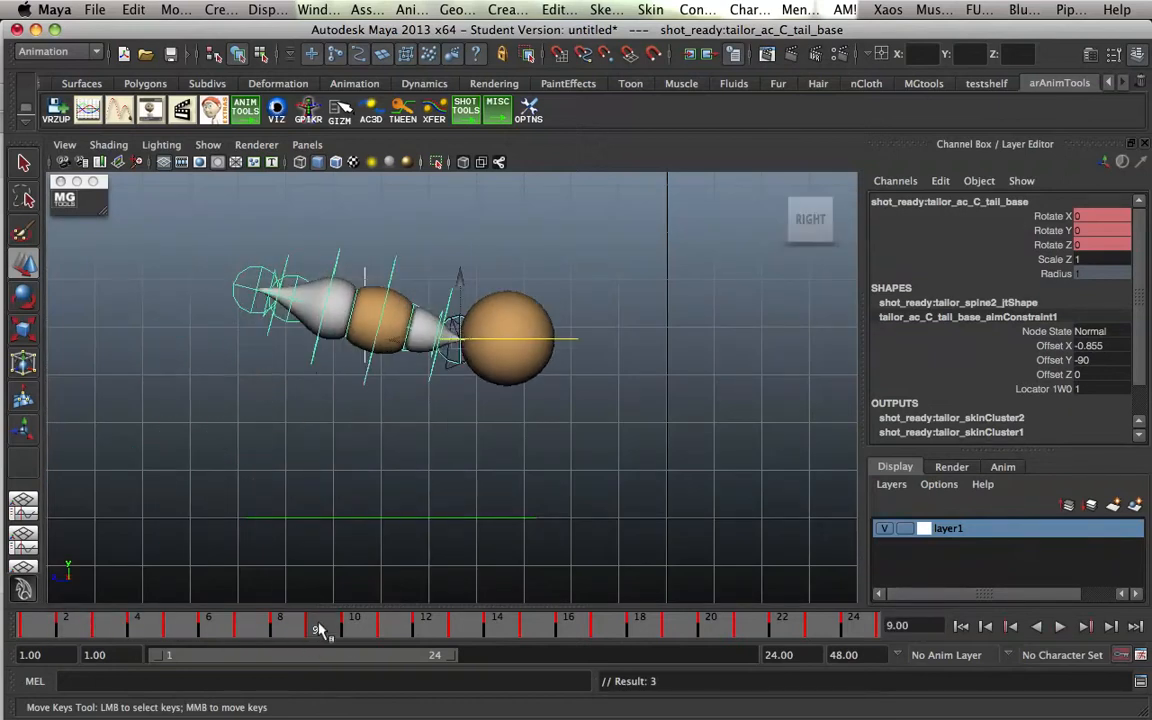
key("w")
left_click(363, 273)
left_click_drag(366, 316, 412, 262)
left_click_drag(485, 287, 400, 335)
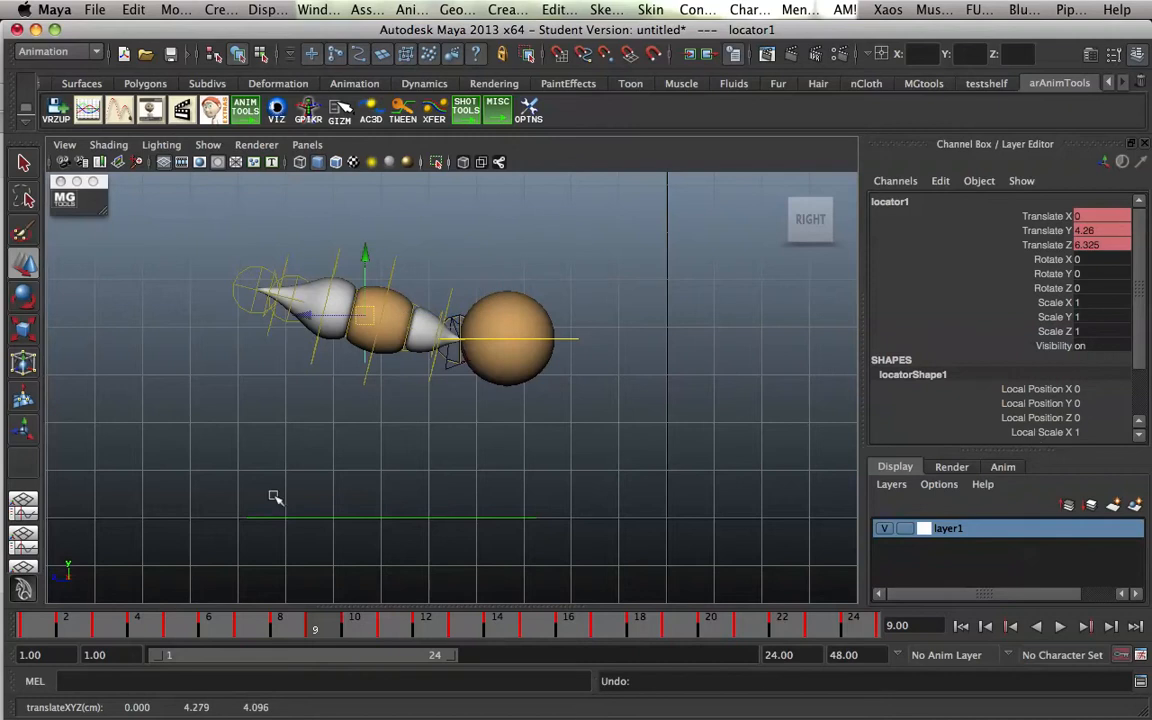
key("alt+v")
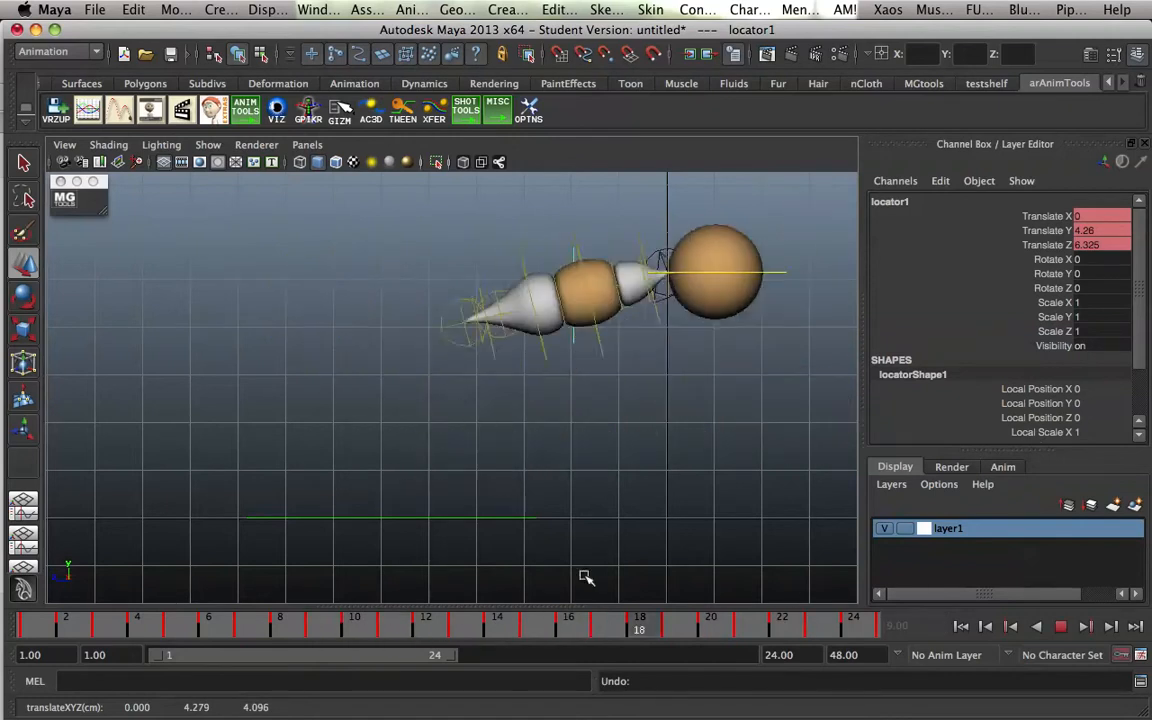
key("alt+v")
Raise all keys of the locator's Translate Z curve so the locator sits at 9.822 at frame 1.
left_click_drag(288, 604, 312, 362)
left_click(342, 394)
left_click(157, 497)
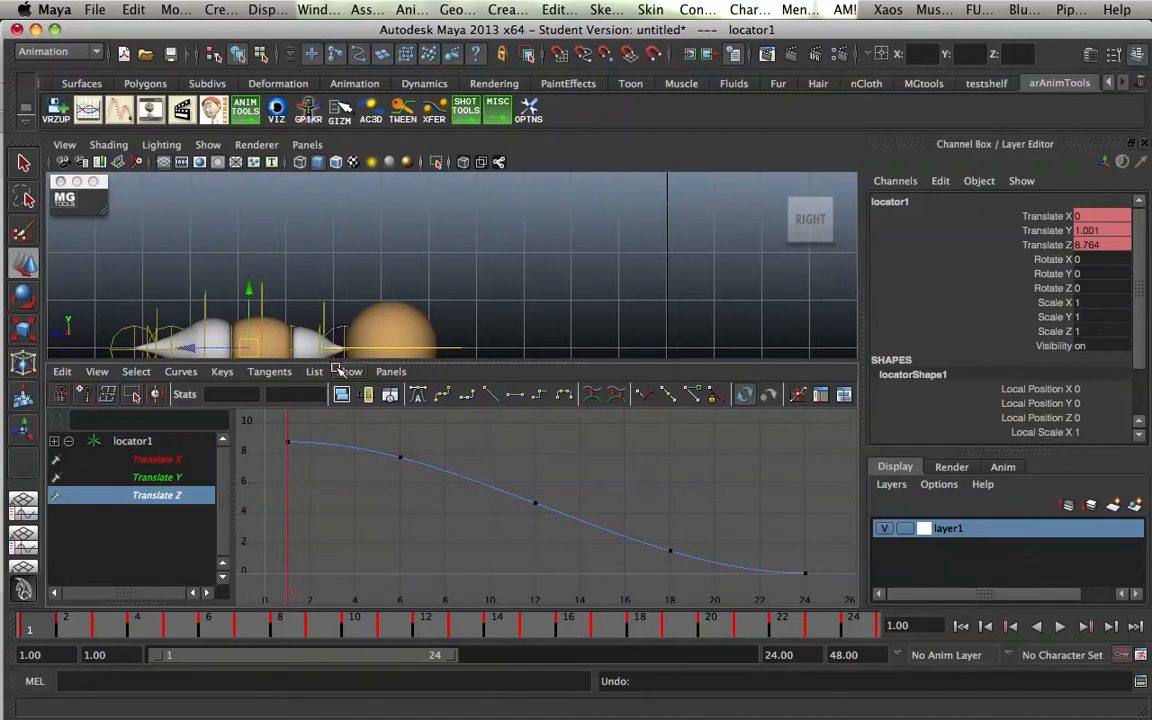
left_click_drag(336, 362, 336, 448)
mouse_move(378, 503)
left_mouse_down()
mouse_move(378, 566)
mouse_move(378, 520)
left_mouse_up()
middle_click_drag(400, 525, 397, 516)
left_click_drag(406, 447, 396, 617)
Aim-constrain the tailor_ac_C_tail_a control to the locator at frame 1, test-move the locator and undo the move.
left_click_drag(60, 628, 32, 613)
left_click_drag(235, 395, 215, 455)
left_click_drag(238, 400, 281, 430, "shift")
left_click(685, 9)
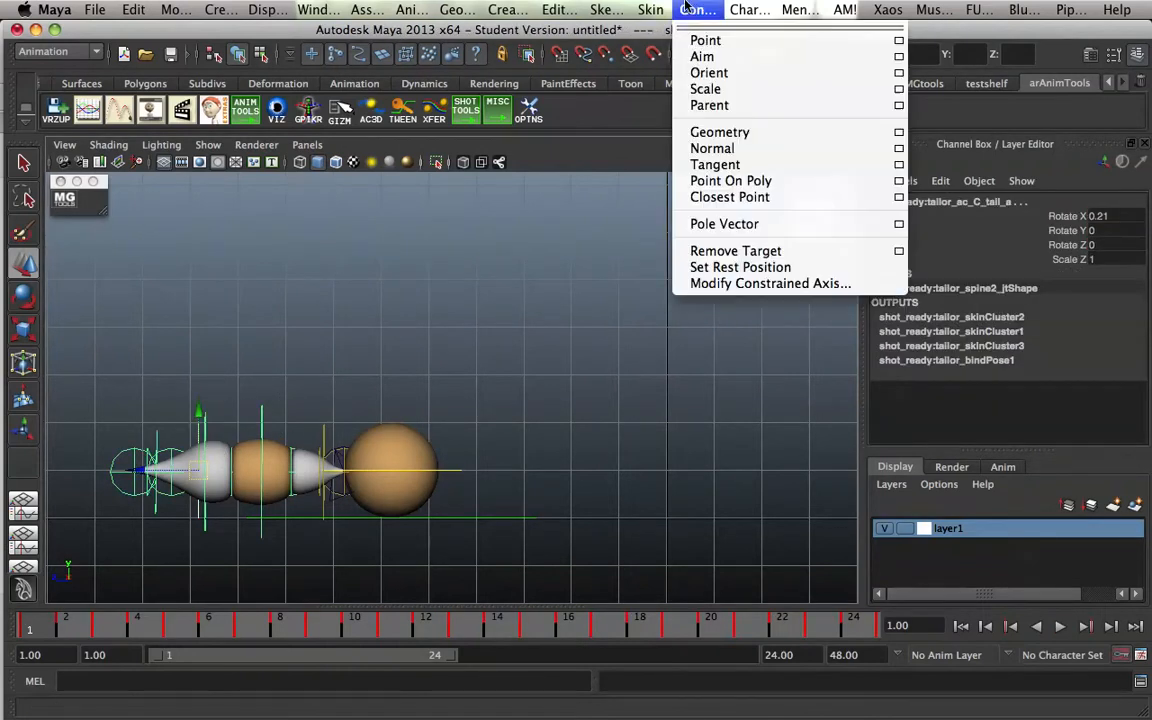
left_click(703, 58)
mouse_move(199, 471)
left_mouse_down()
mouse_move(205, 441)
mouse_move(213, 475)
mouse_move(211, 455)
left_mouse_up()
key("super+z")
Delay all keys of the locator's Translate Y curve by 1 more frame and play back the bounce.
left_click_drag(35, 625, 210, 625)
left_click_drag(313, 601, 313, 428)
left_click(160, 542)
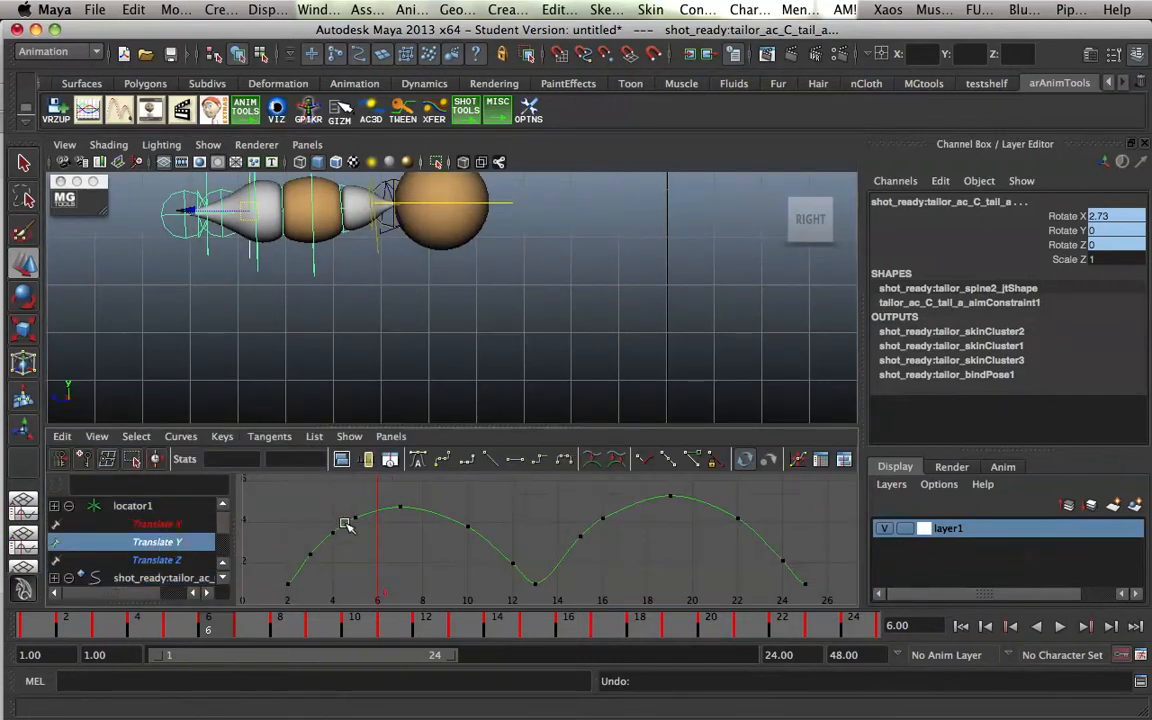
left_click(320, 556)
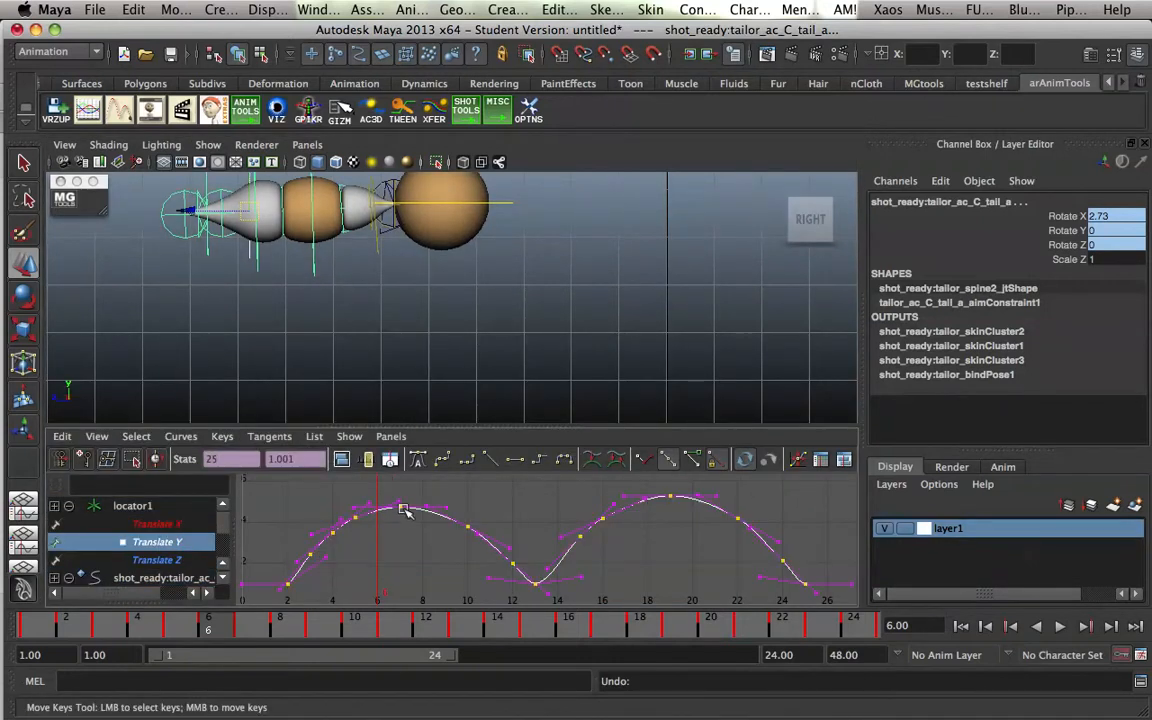
mouse_move(407, 510)
middle_mouse_down("shift")
mouse_move(445, 505)
mouse_move(427, 508)
middle_mouse_up("shift")
left_click(342, 496)
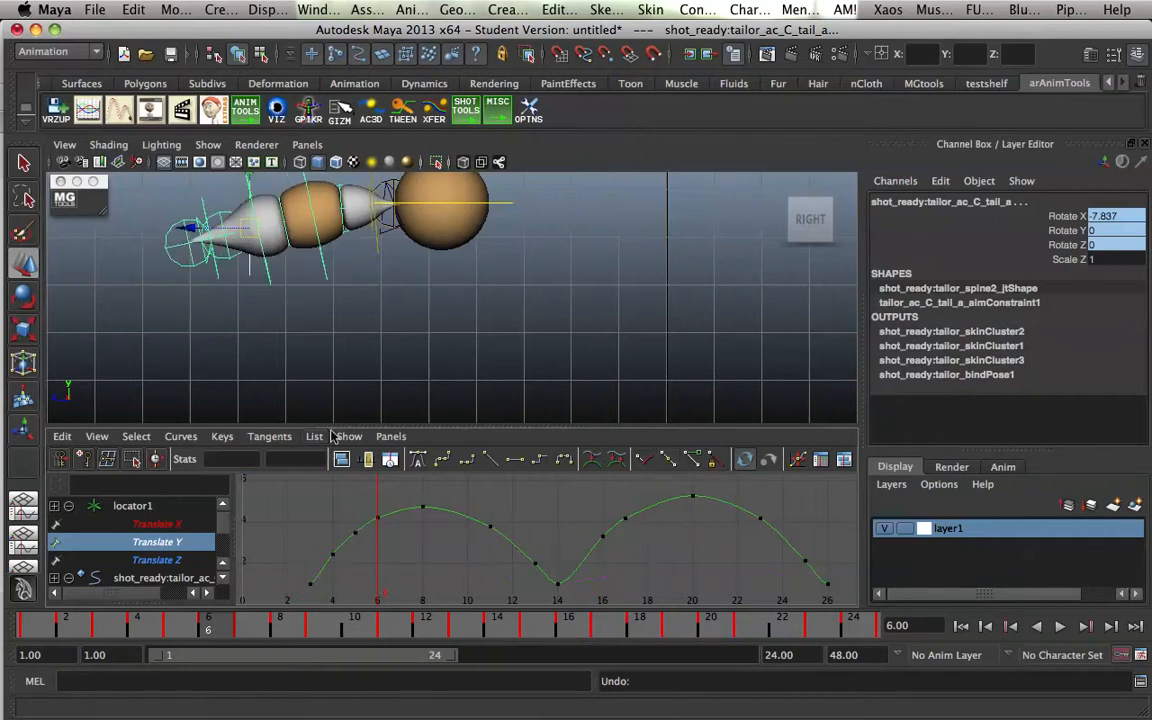
left_click_drag(331, 426, 358, 651)
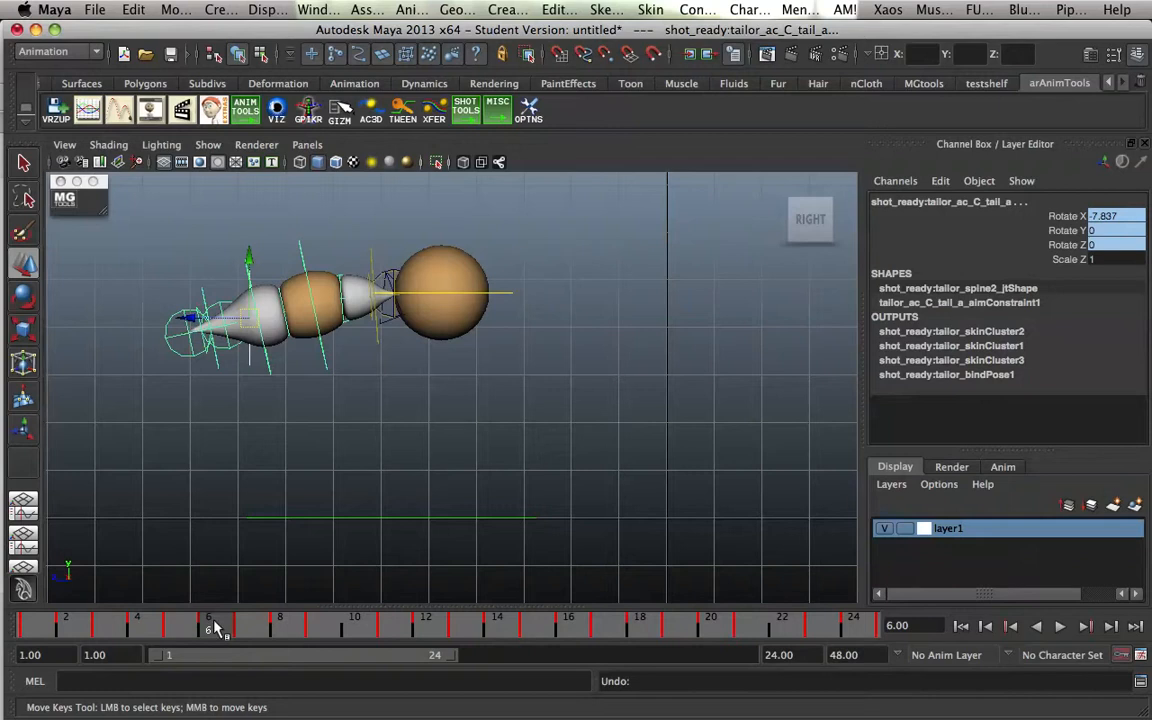
key("alt+v")
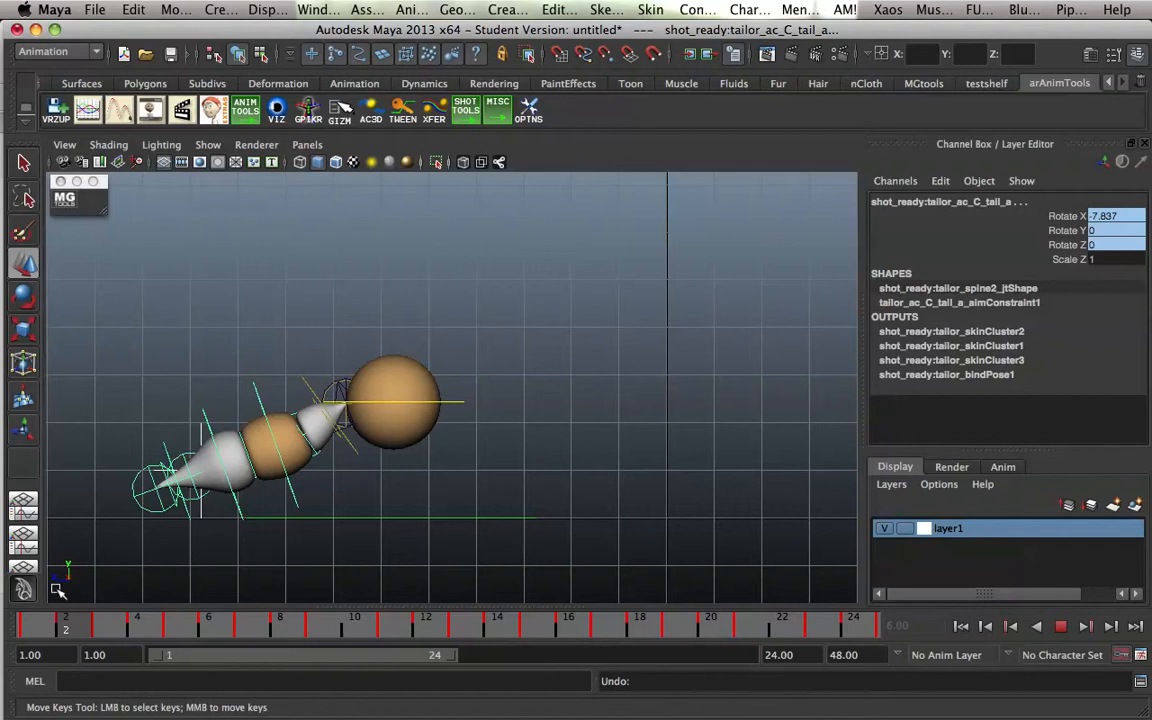
key("alt+shift+v")
Bake the Rotate X, Y and Z channels of the tailor_ac_C_tail_a control over the time slider range.
left_click(231, 343)
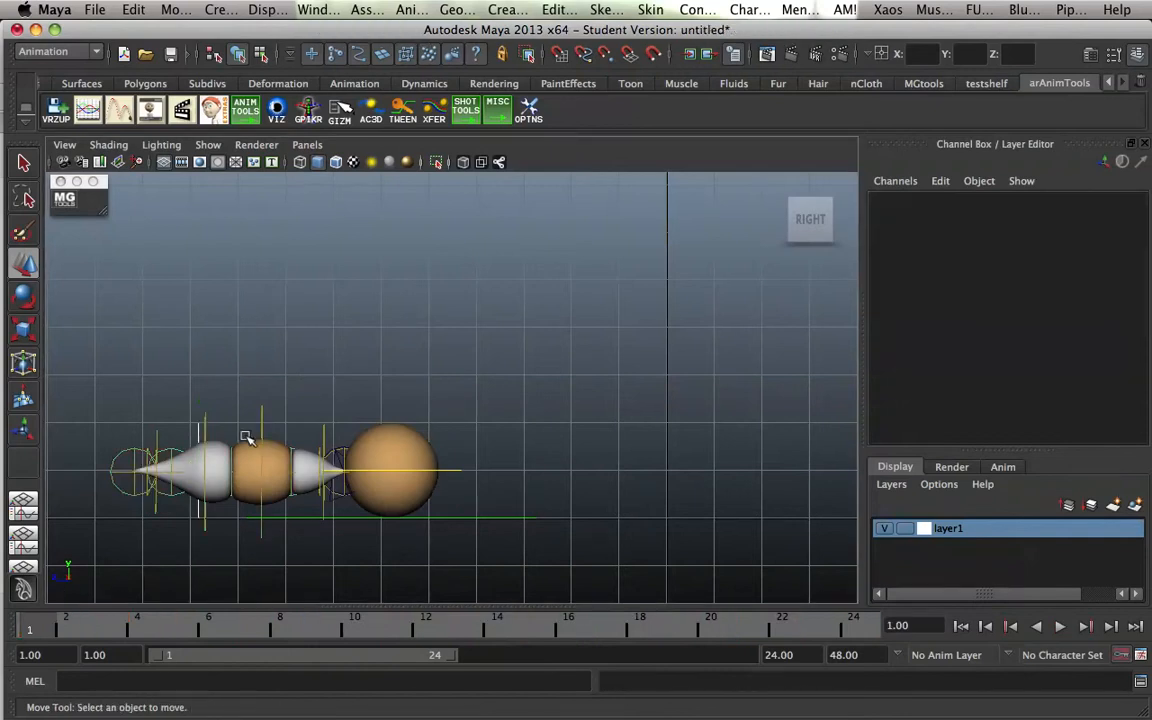
left_click(262, 411)
left_click(139, 10)
mouse_move(165, 176)
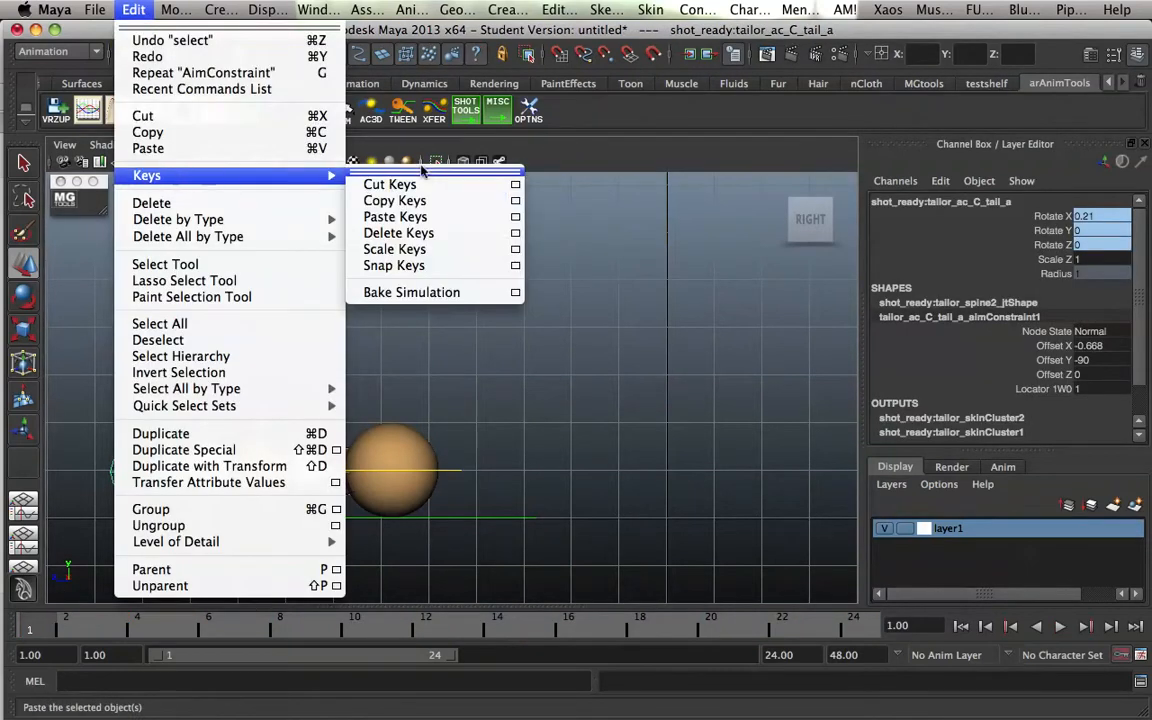
left_click(512, 290)
left_click_drag(1043, 217, 1040, 245)
left_click(232, 380)
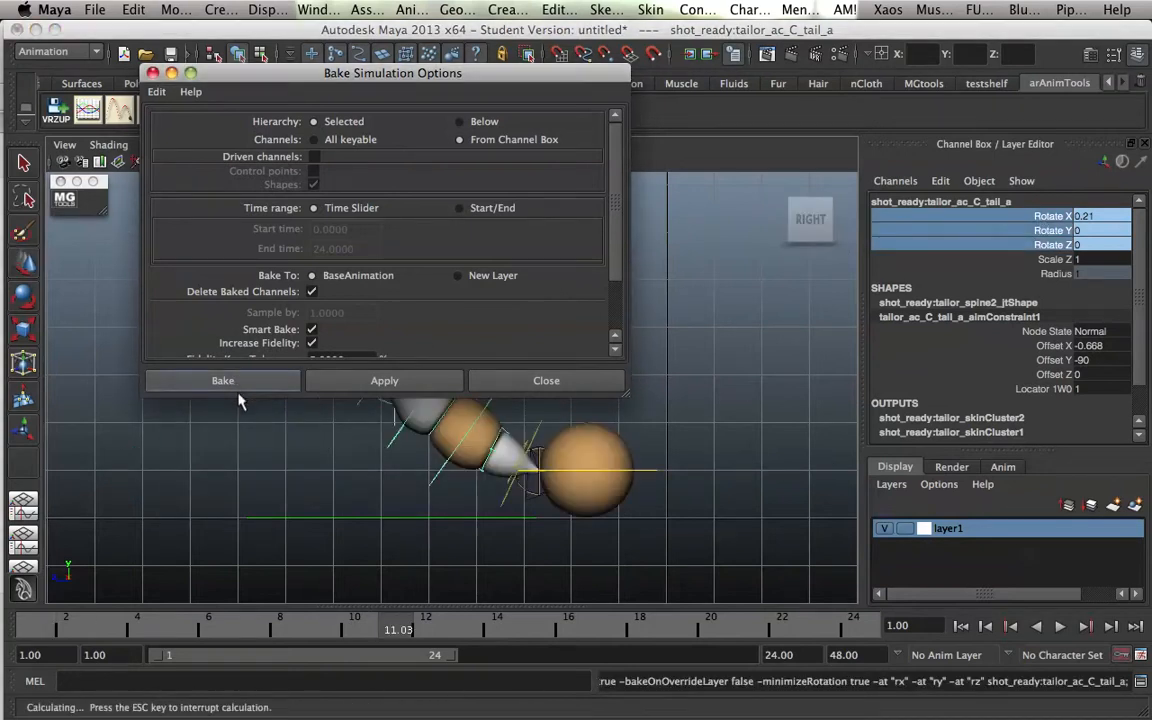
Raise all keys of the locator's Translate Z curve by about 0.554, placing it at 10.376 at frame 1.
key("w")
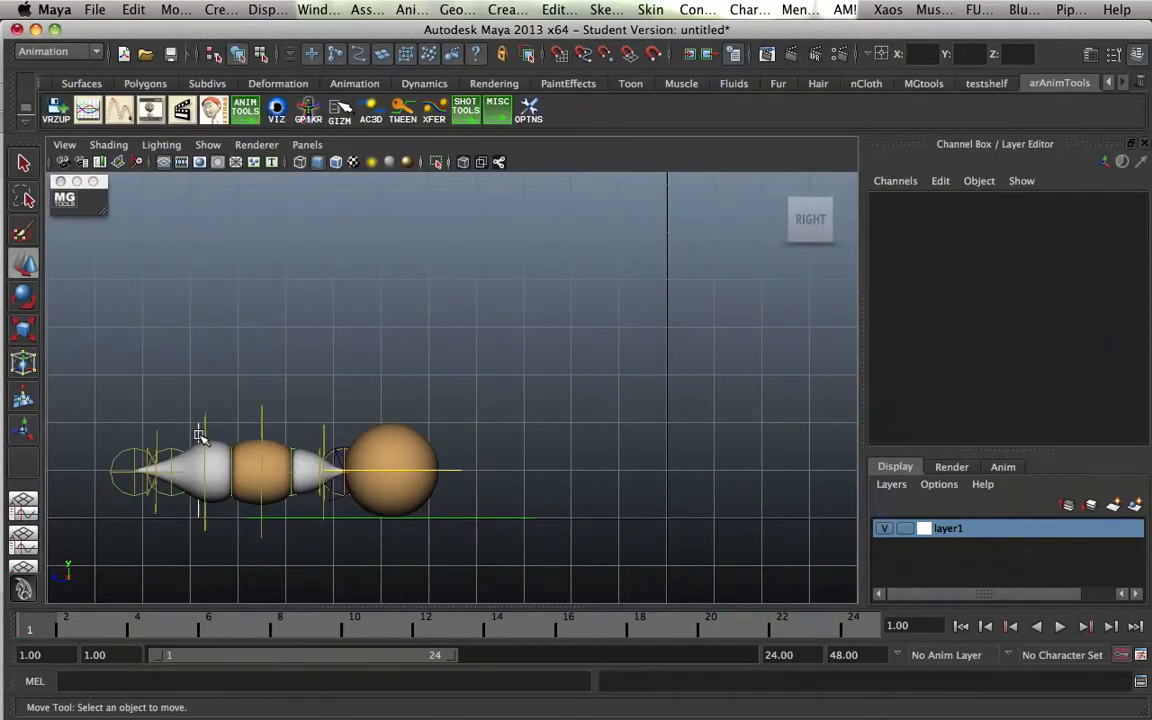
left_click(193, 478)
left_click_drag(286, 606, 315, 293)
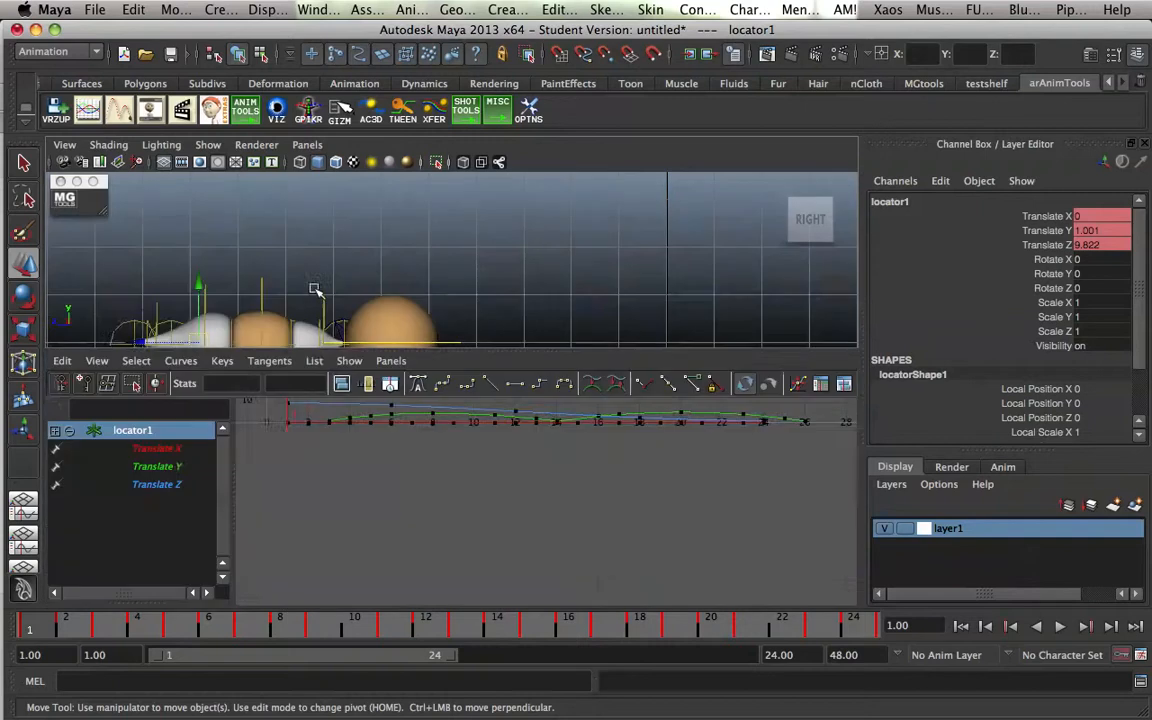
key("a")
left_click(160, 432)
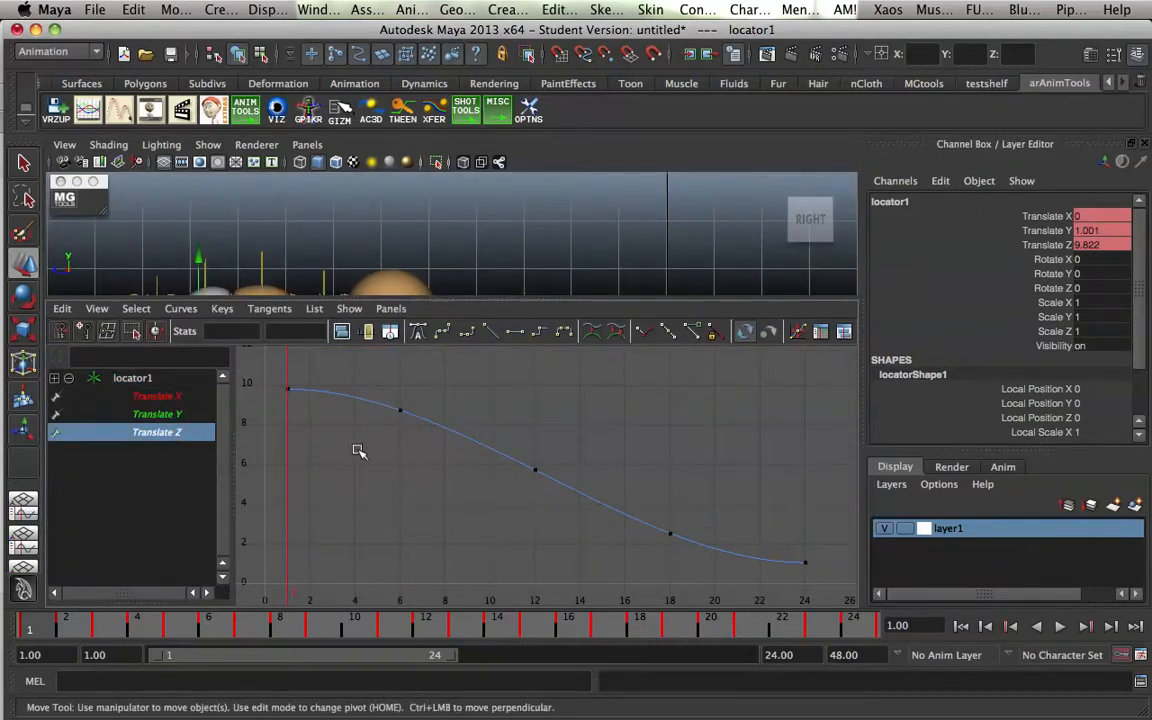
left_click_drag(317, 297, 342, 507)
left_click_drag(399, 548, 402, 559)
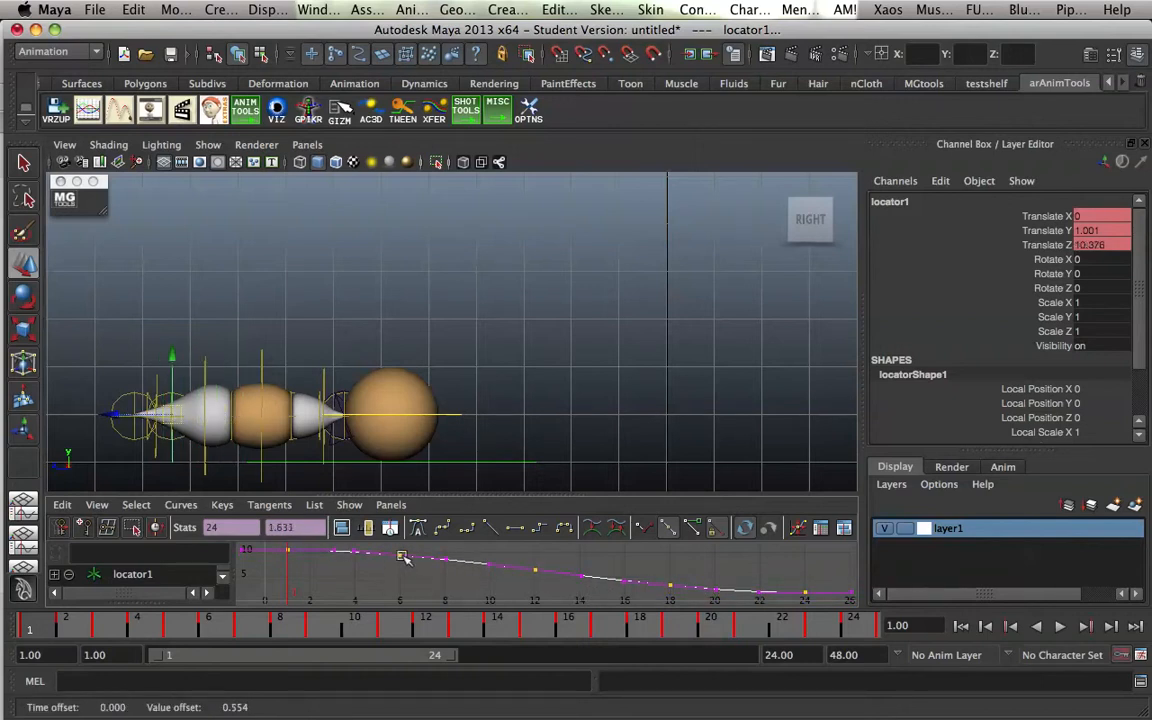
left_click_drag(389, 498, 407, 578)
Try to aim-constrain the tail_b control to both the tail_c control and the locator, and undo the constraint.
left_click(155, 403)
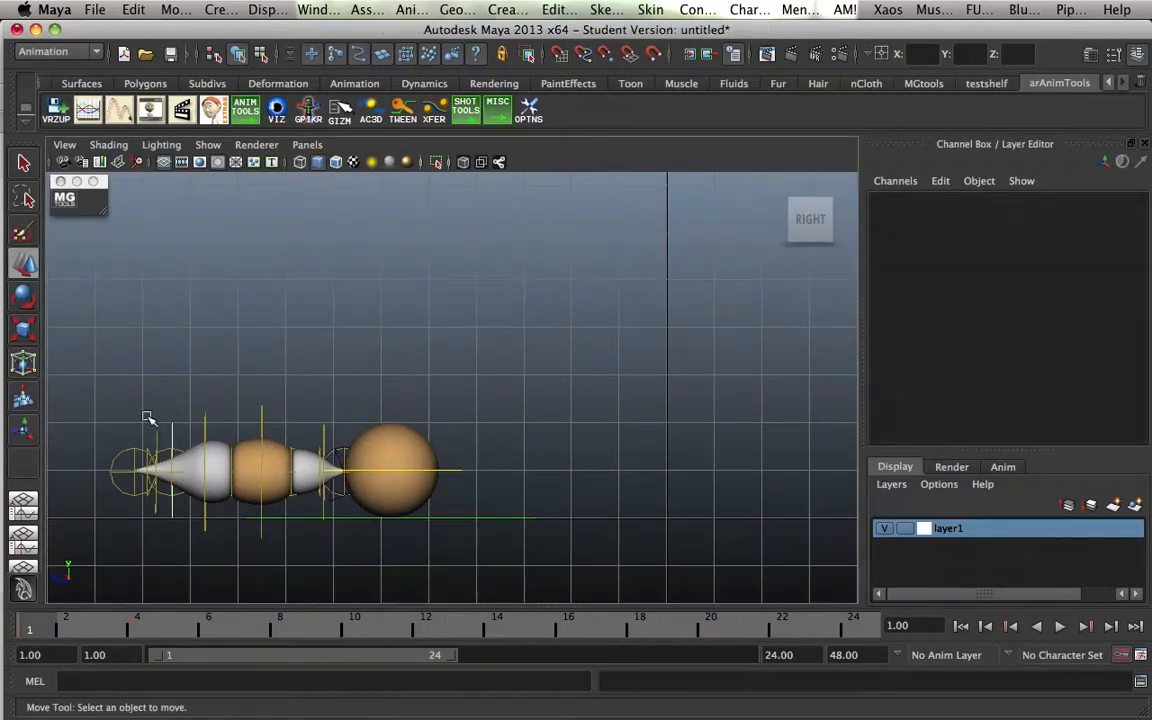
left_click_drag(177, 436, 212, 422)
left_click(706, 10)
left_click(703, 57)
left_click(193, 385)
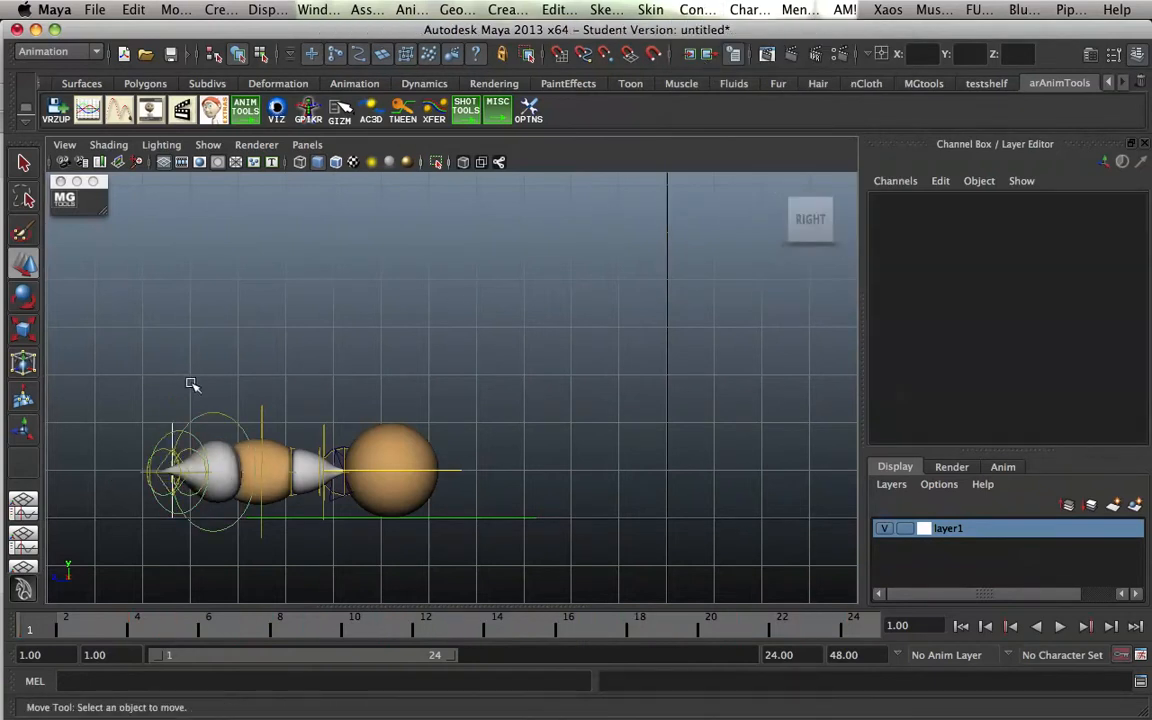
left_click(208, 434)
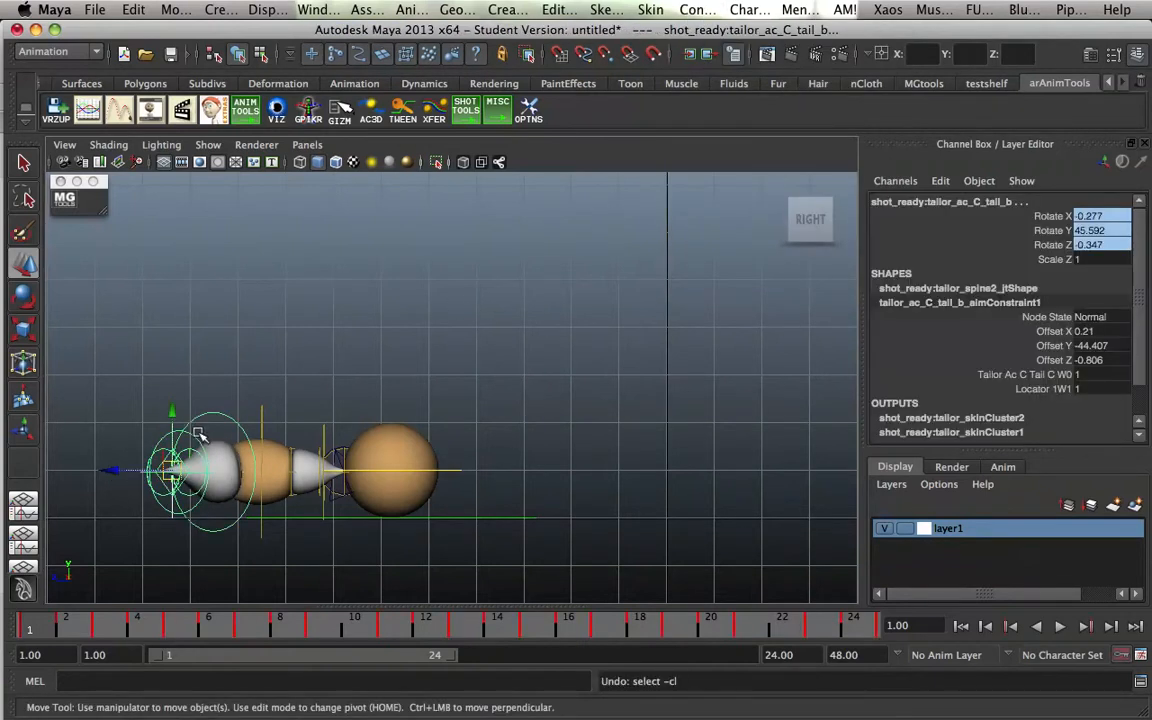
key("z")
left_click(182, 358)
Raise all keys of the locator's Translate Z curve by about 0.509, placing it at 10.885 at frame 1.
left_click_drag(179, 435, 163, 436)
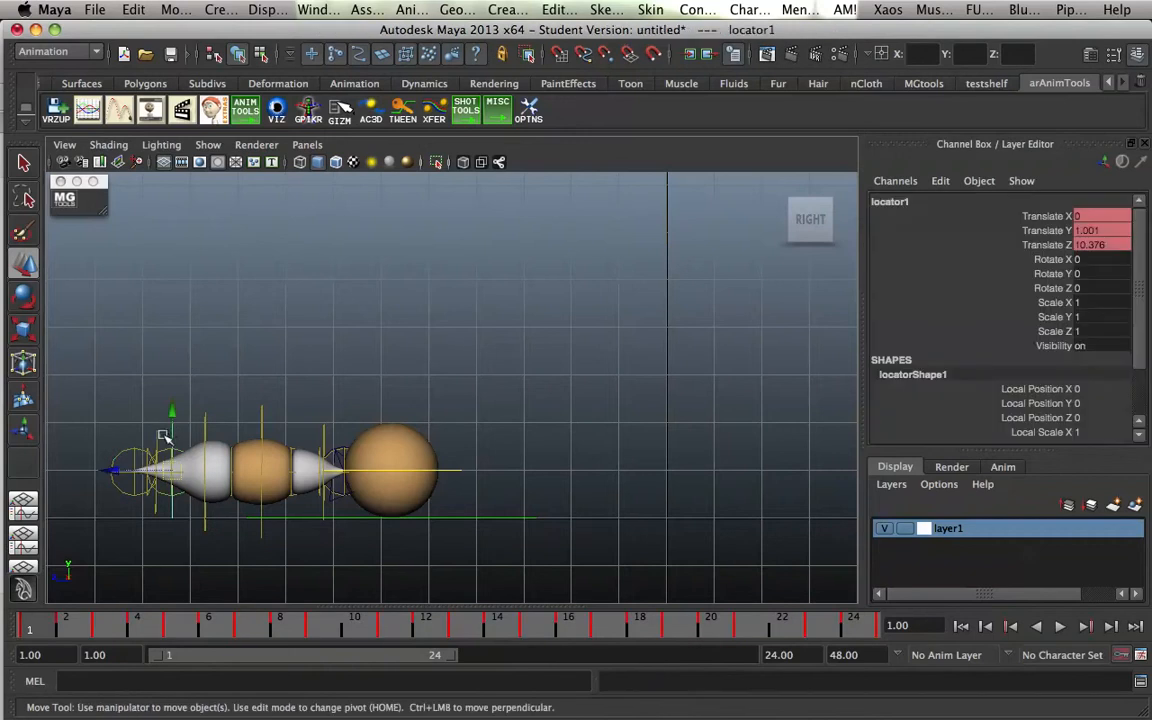
left_click_drag(338, 606, 353, 368)
left_click_drag(317, 430, 333, 475)
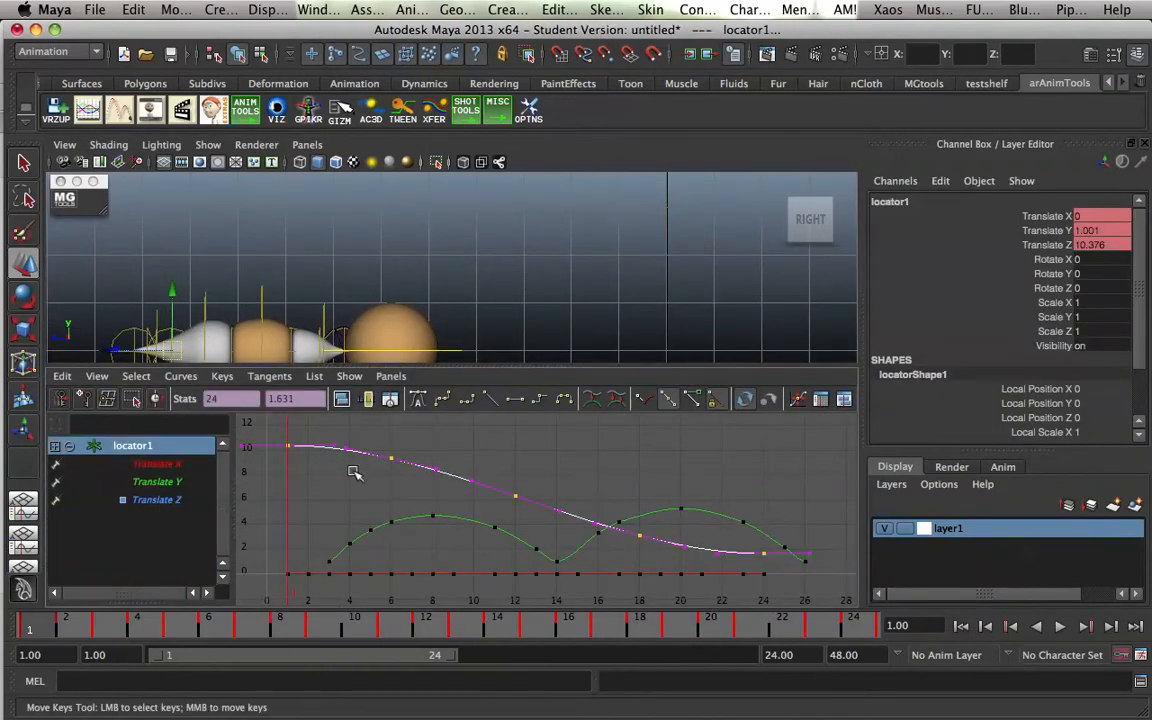
middle_click_drag(391, 458, 391, 452)
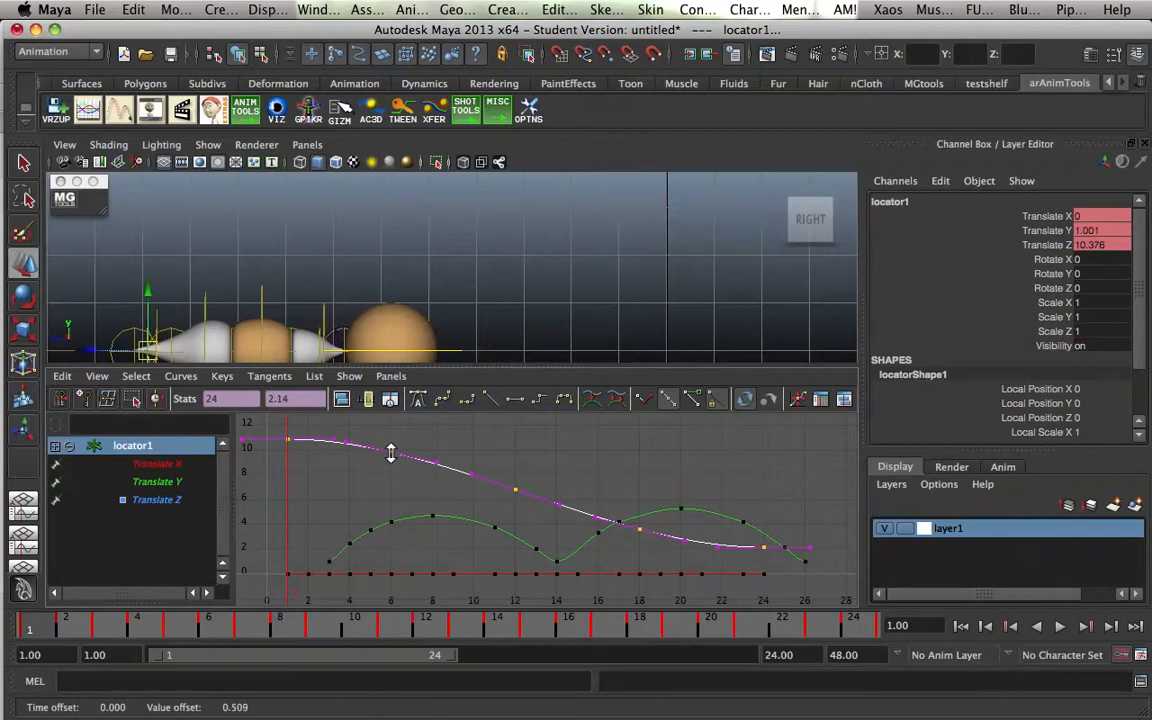
left_click_drag(350, 377, 342, 590)
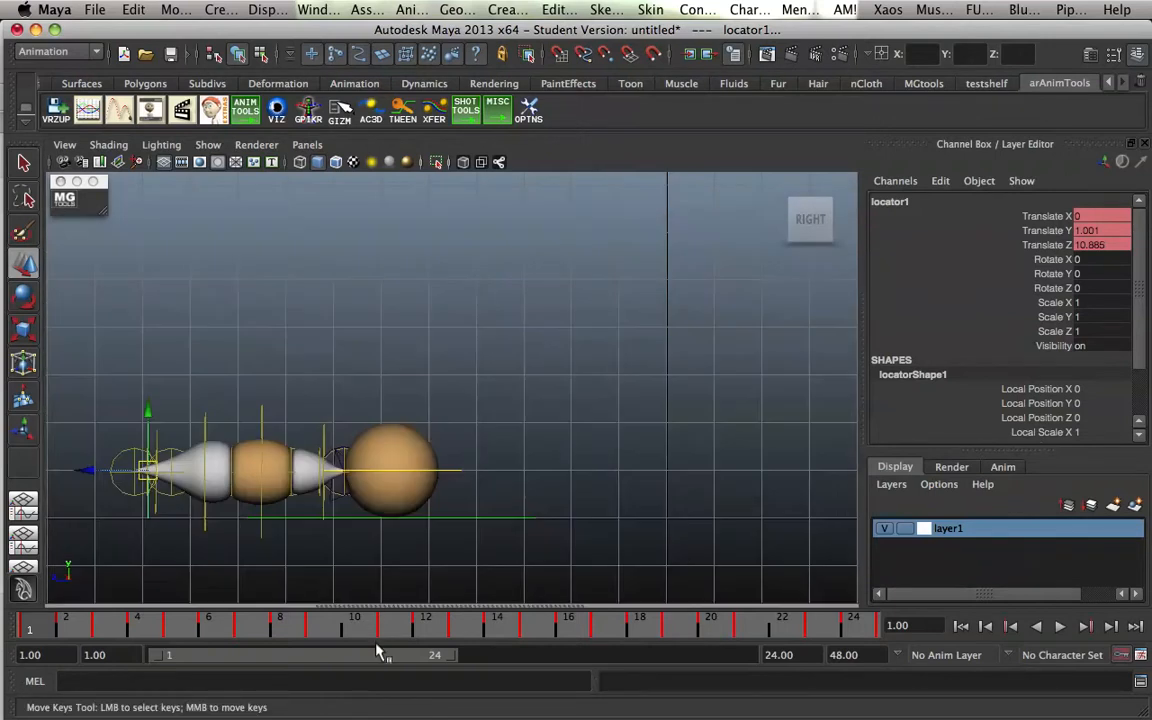
Aim-constrain the tailor_ac_C_tail_b control to the locator, test-move the locator and undo the move.
left_click(219, 428, "shift")
left_click(697, 9)
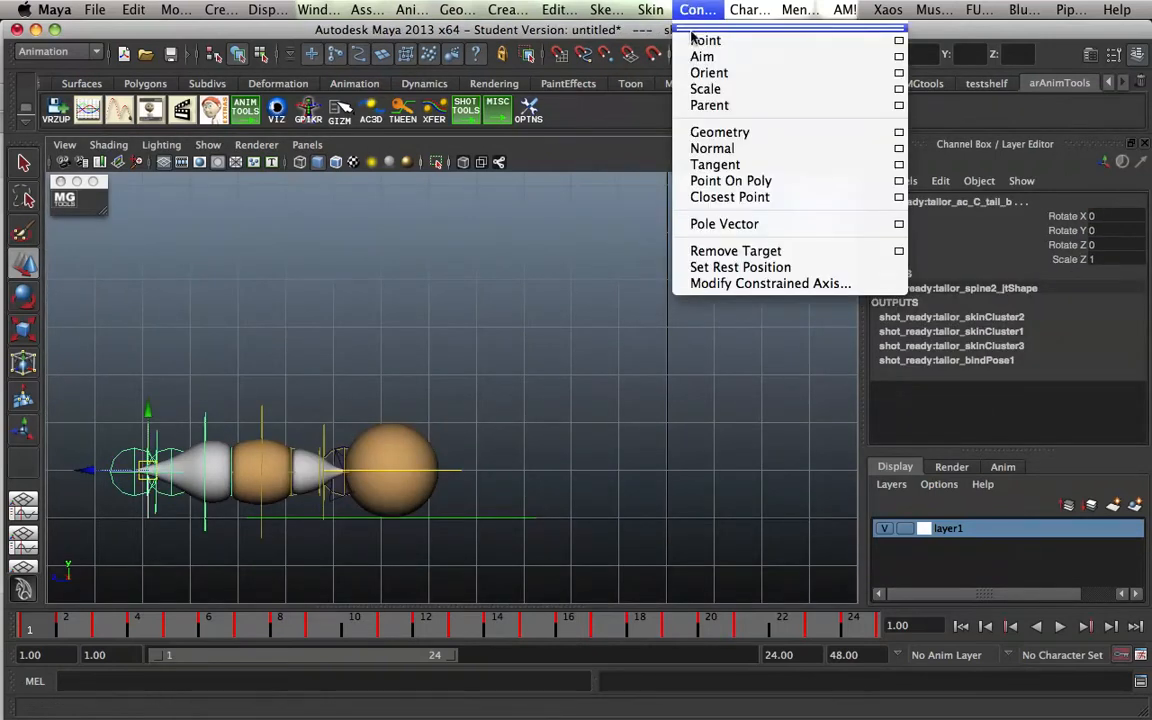
left_click(700, 63)
mouse_move(147, 476)
left_mouse_down()
mouse_move(141, 468)
mouse_move(157, 487)
mouse_move(163, 466)
left_mouse_up()
key("super+z")
Bake the tail_b control's Rotate X, Y and Z channels over the time slider range.
left_click(145, 359)
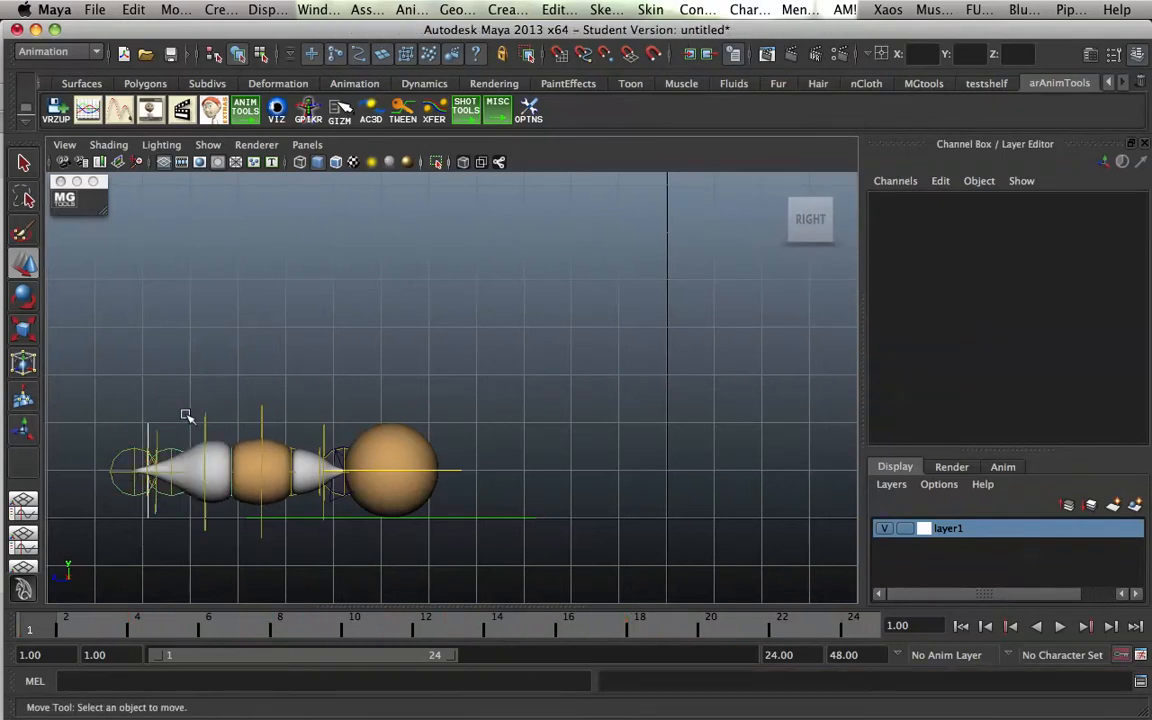
left_click(150, 470)
left_click(133, 9)
mouse_move(250, 175)
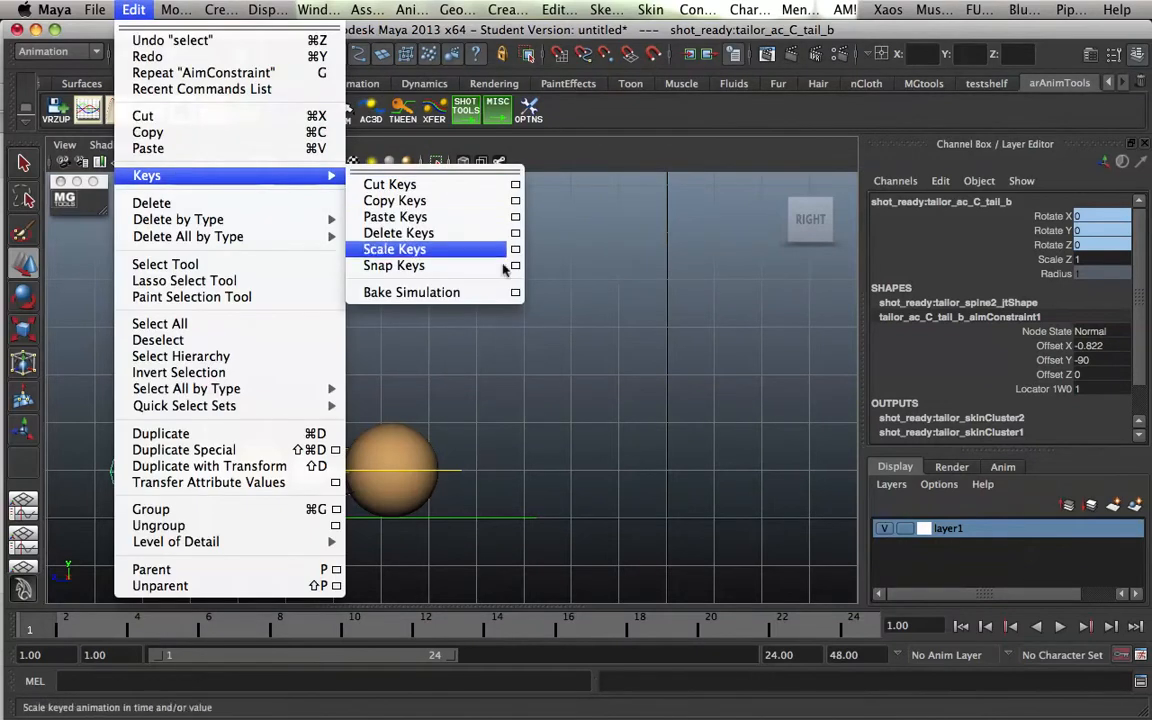
left_click(515, 292)
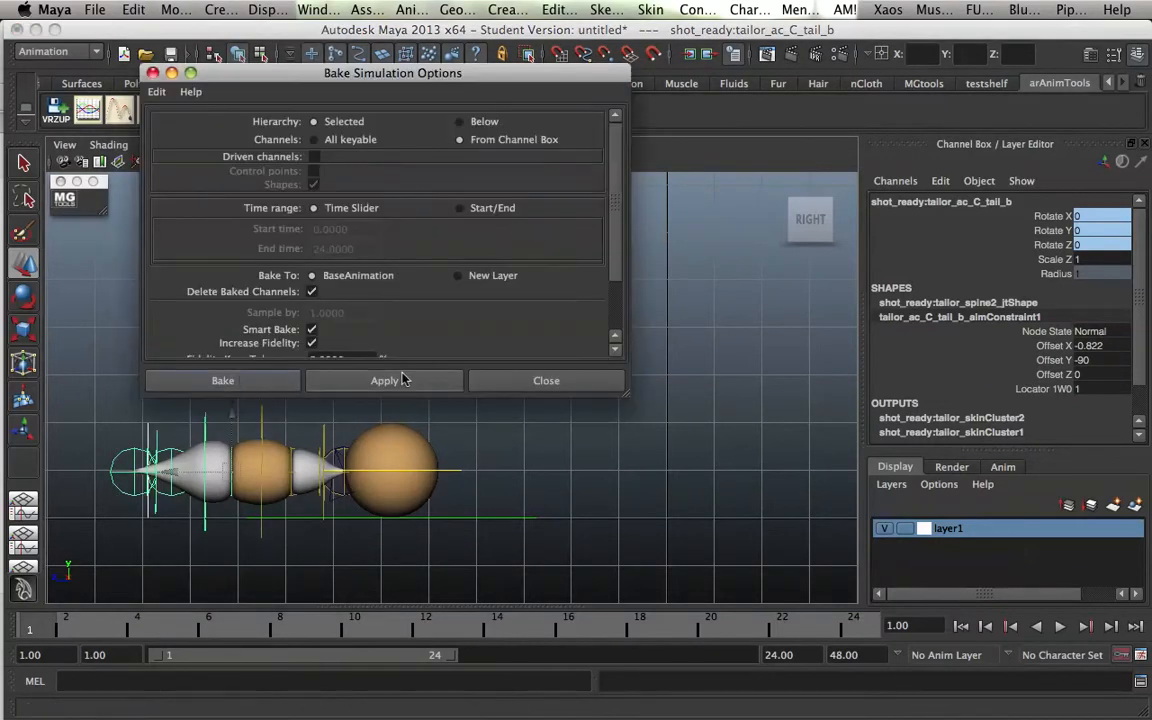
left_click_drag(1048, 216, 1048, 246)
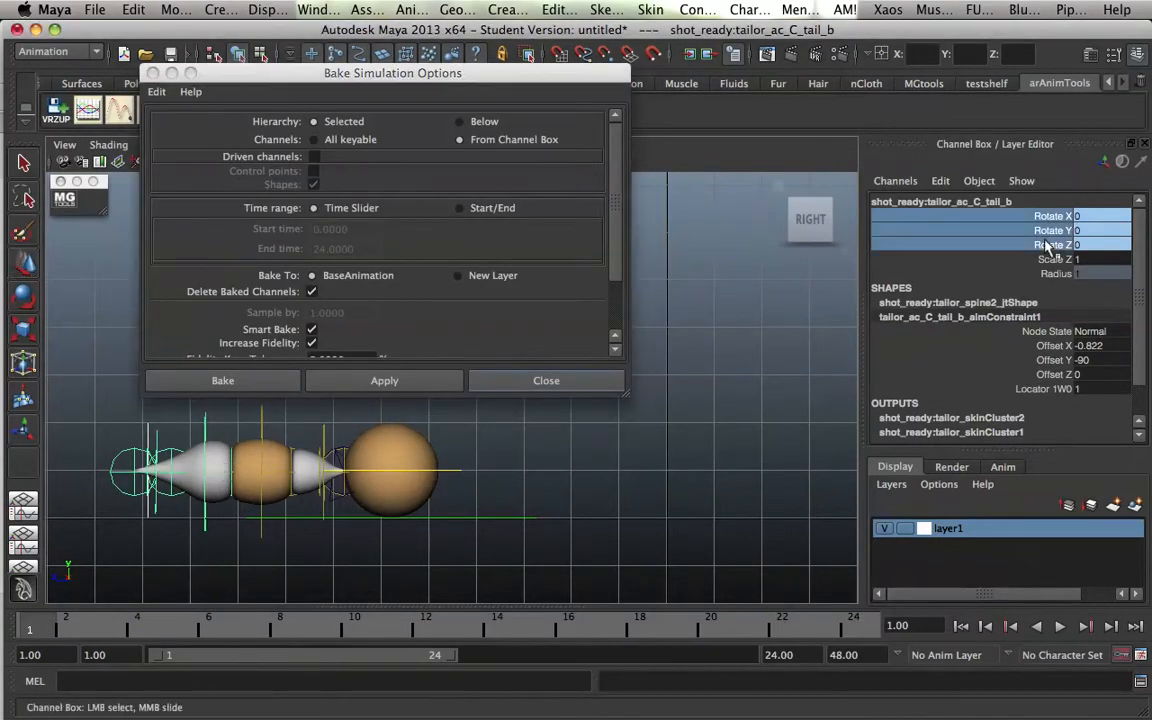
left_click(223, 381)
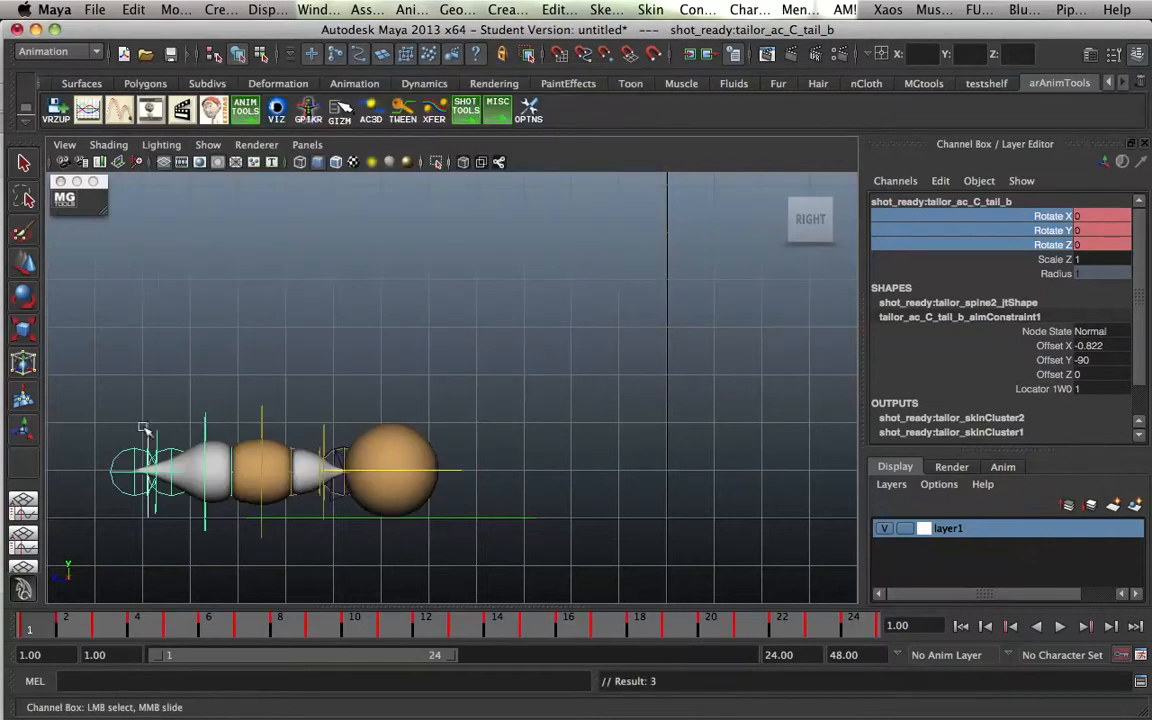
Raise all keys of the locator's Translate Z curve by about 0.455, placing it at 11.34 at frame 1.
left_click(149, 434)
key("w")
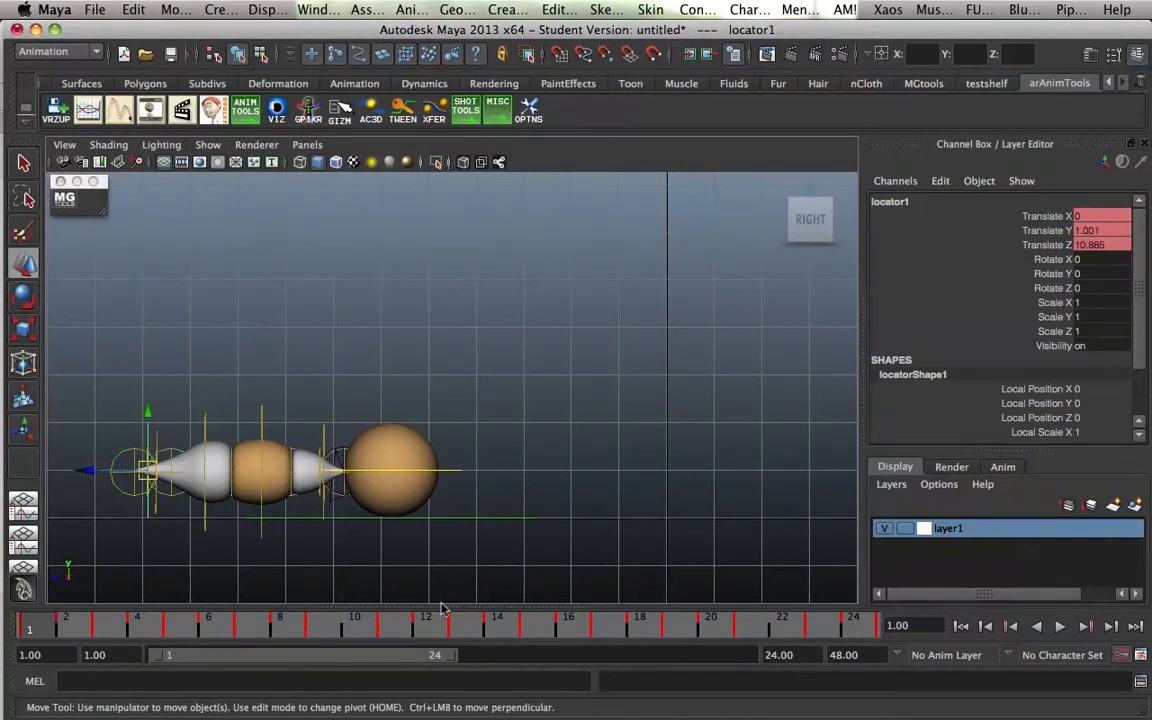
left_click_drag(442, 607, 467, 428)
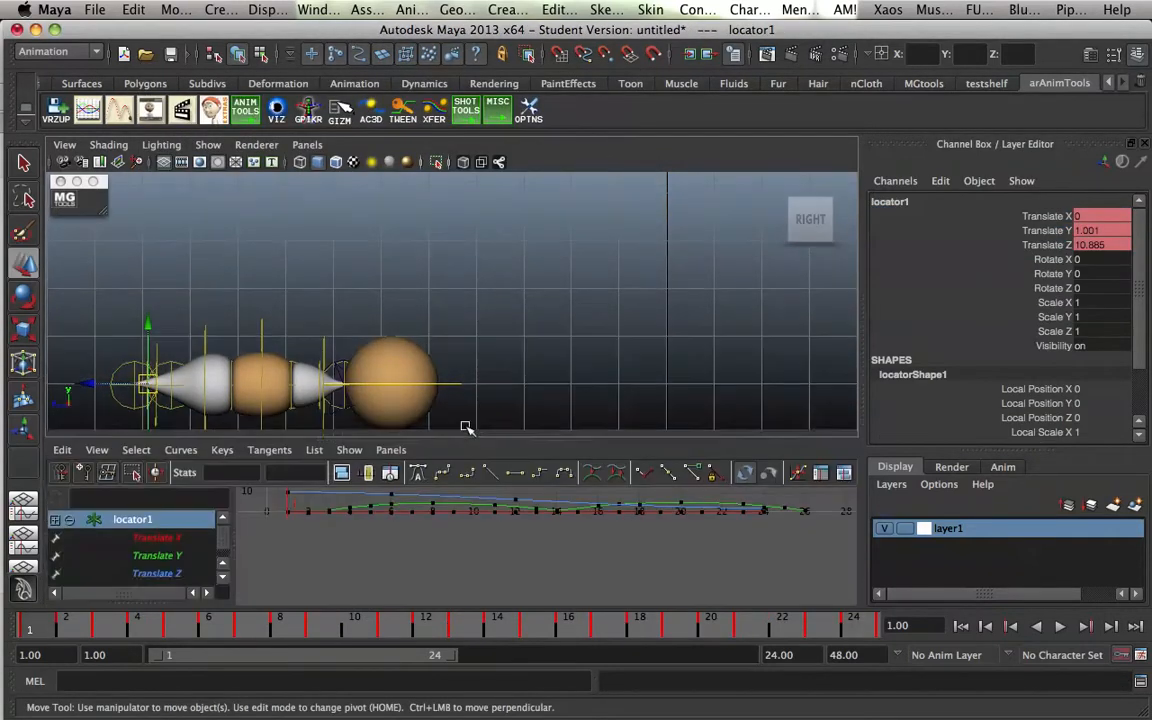
left_click(157, 563)
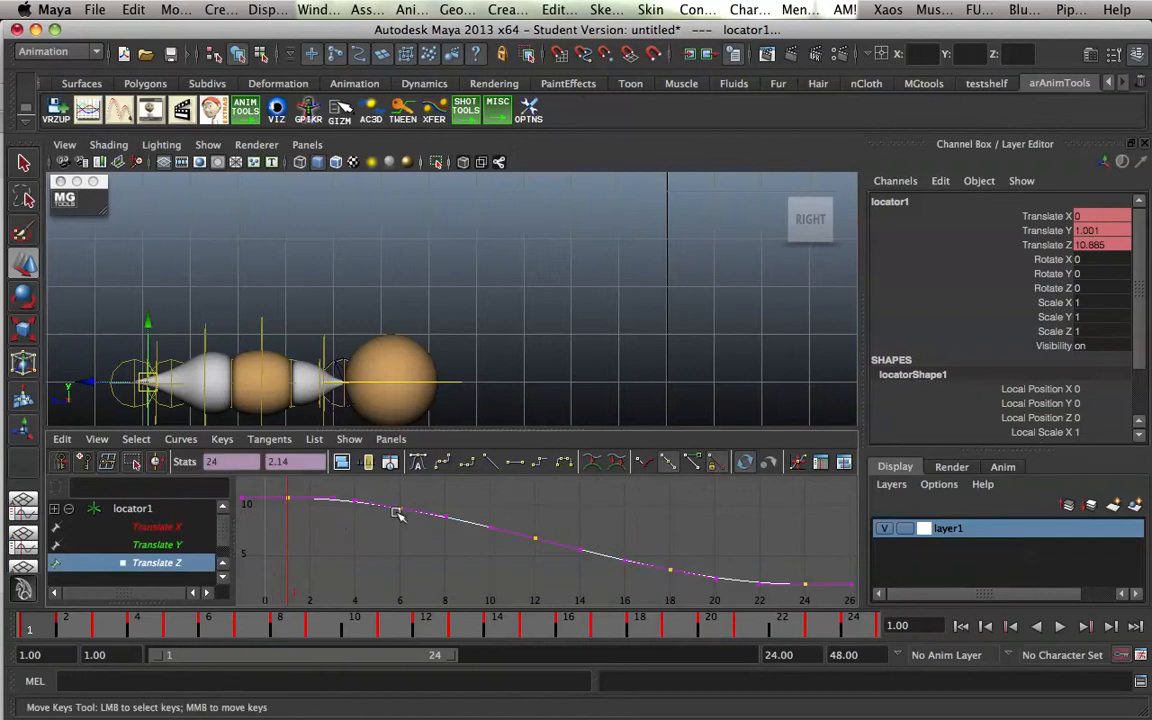
middle_click_drag(398, 509, 398, 504)
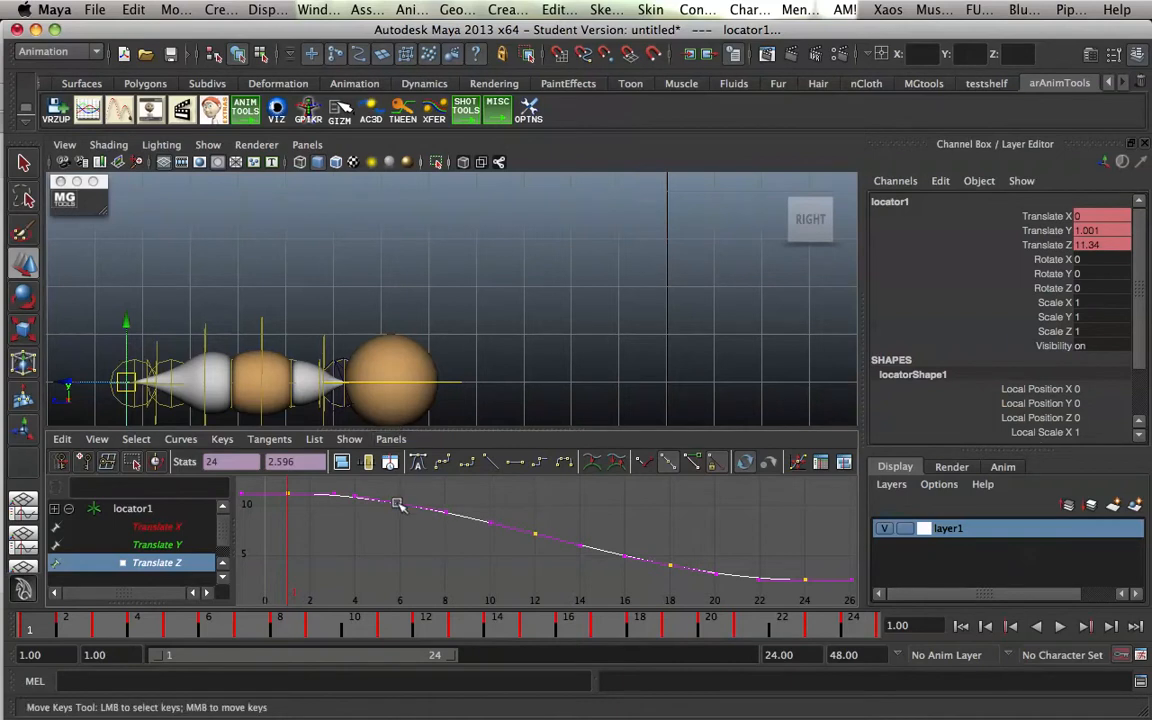
Undo the locator's last Translate Z shift and the bake of the tail_b control.
key("ctrl+z")
key("ctrl+z")
key("ctrl+z")
key("ctrl+z")
key("ctrl+z")
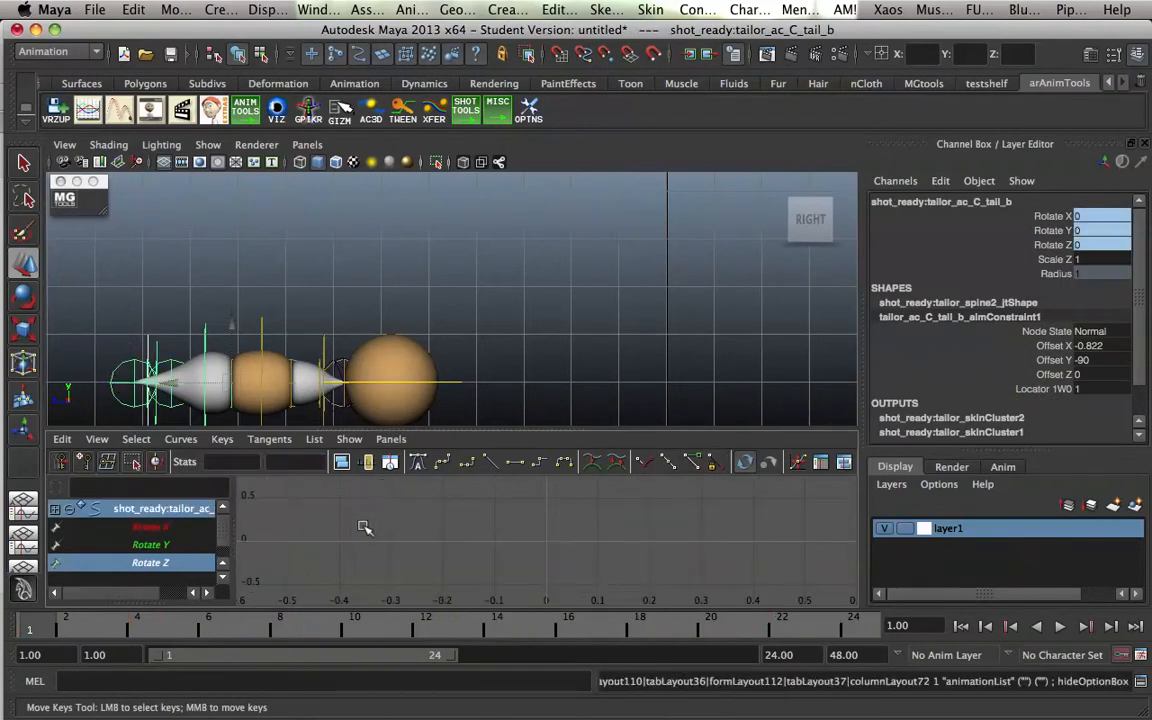
key("ctrl+z")
key("ctrl+z")
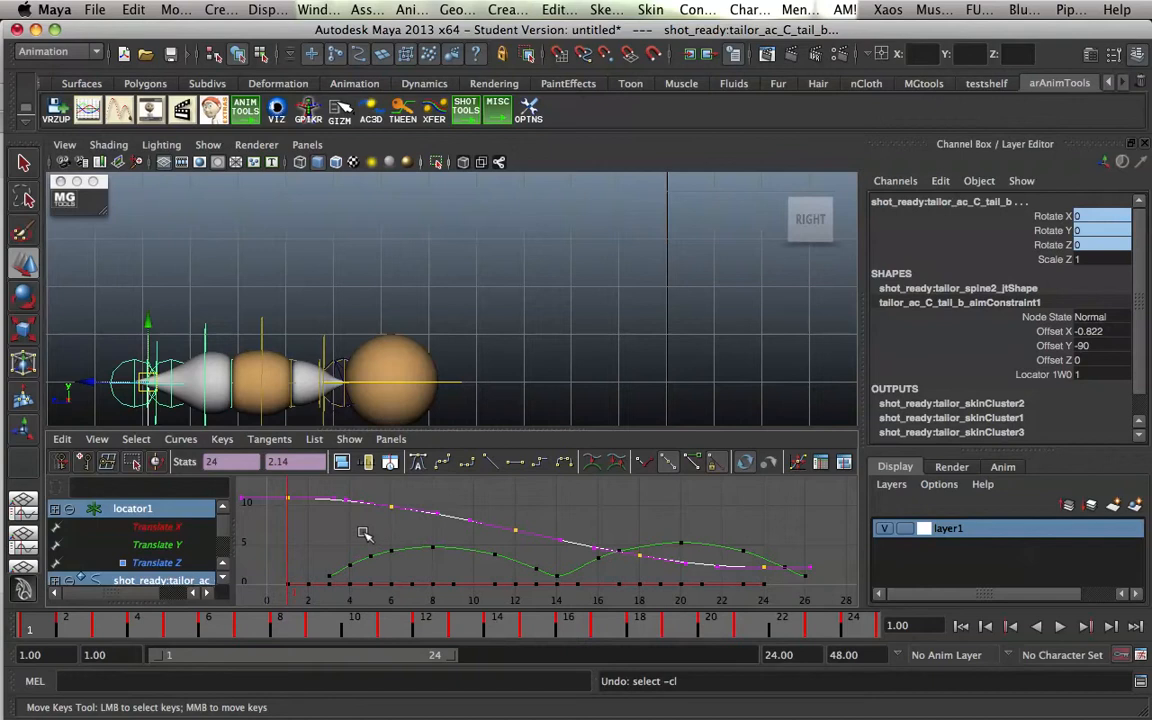
At frame 6, shift all keys of the locator's Translate Y curve two frames later so the last key sits at frame 28.
left_click(209, 628)
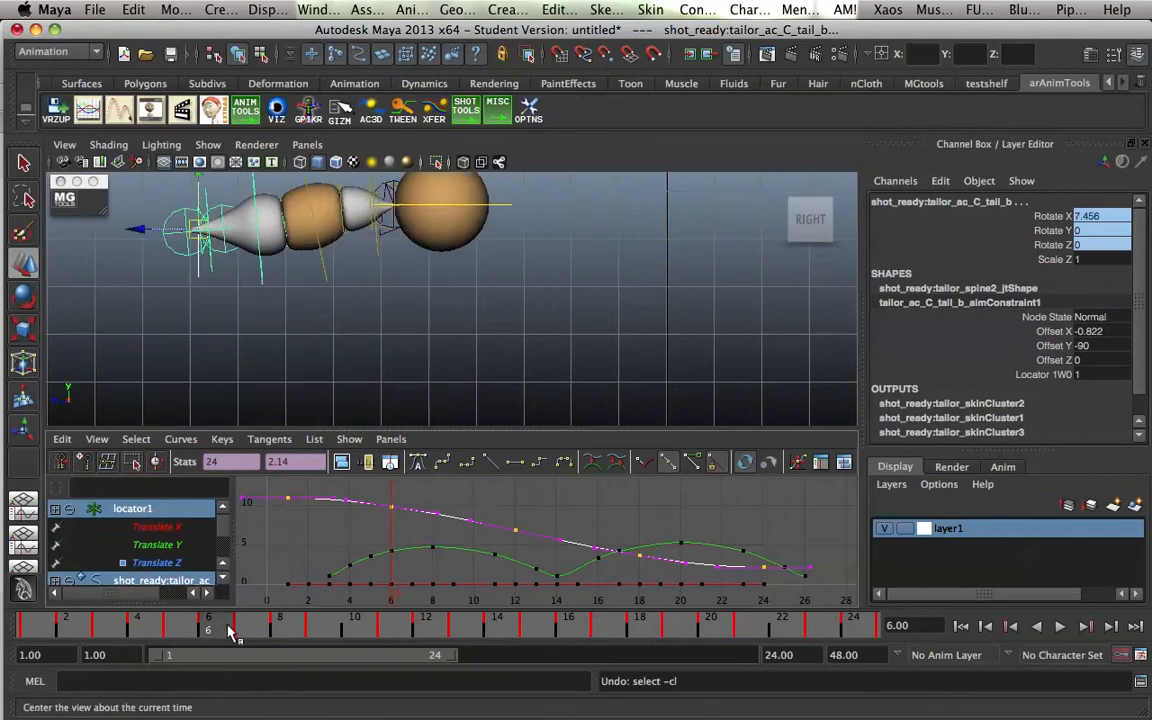
left_click_drag(197, 232, 199, 272)
left_click(157, 544)
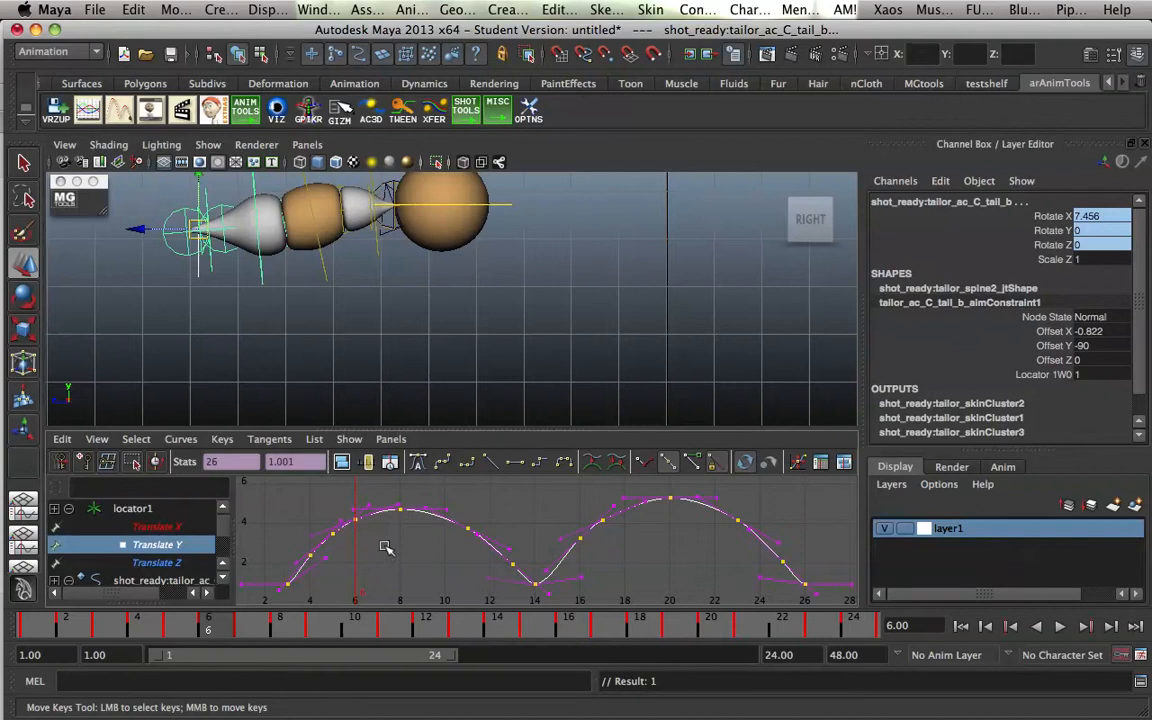
middle_click_drag(365, 519, 375, 516, "shift")
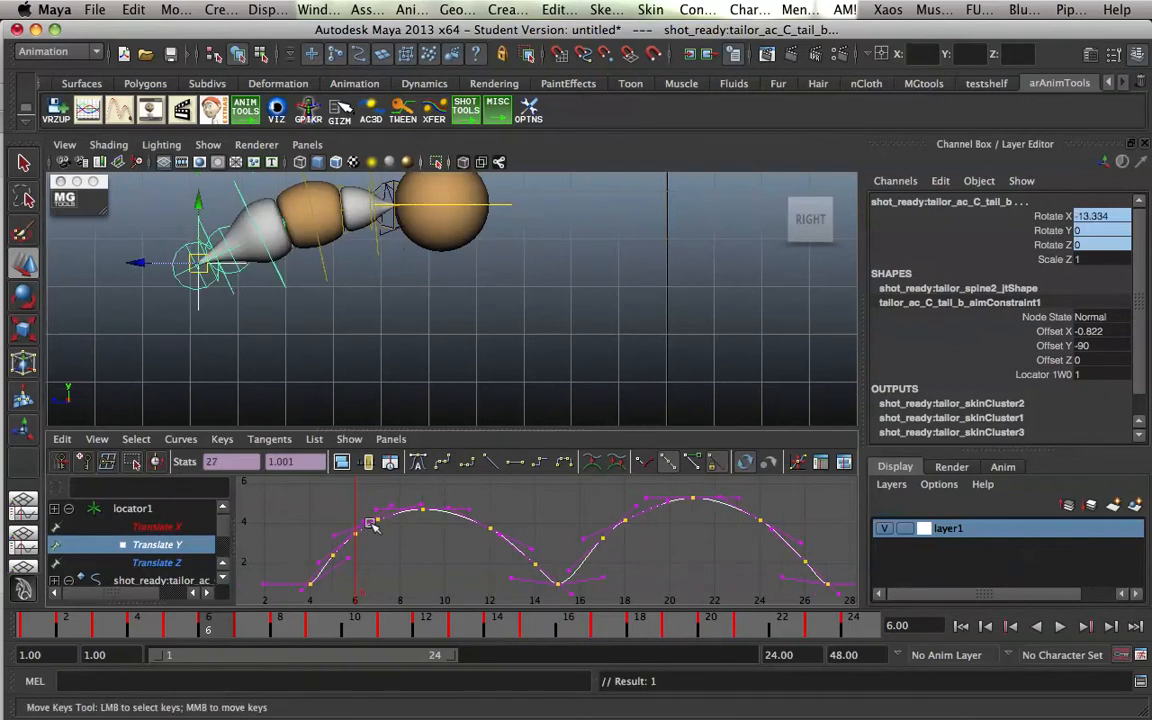
middle_click_drag(384, 521, 396, 519, "shift")
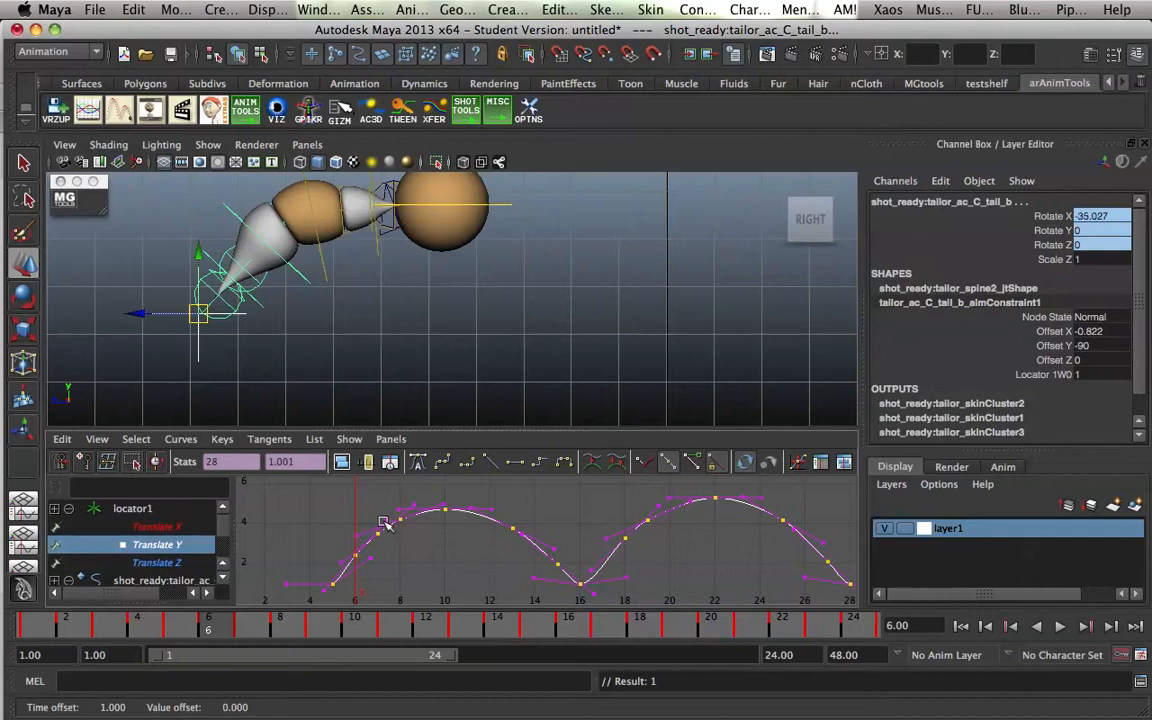
middle_click_drag(388, 524, 389, 523, "shift")
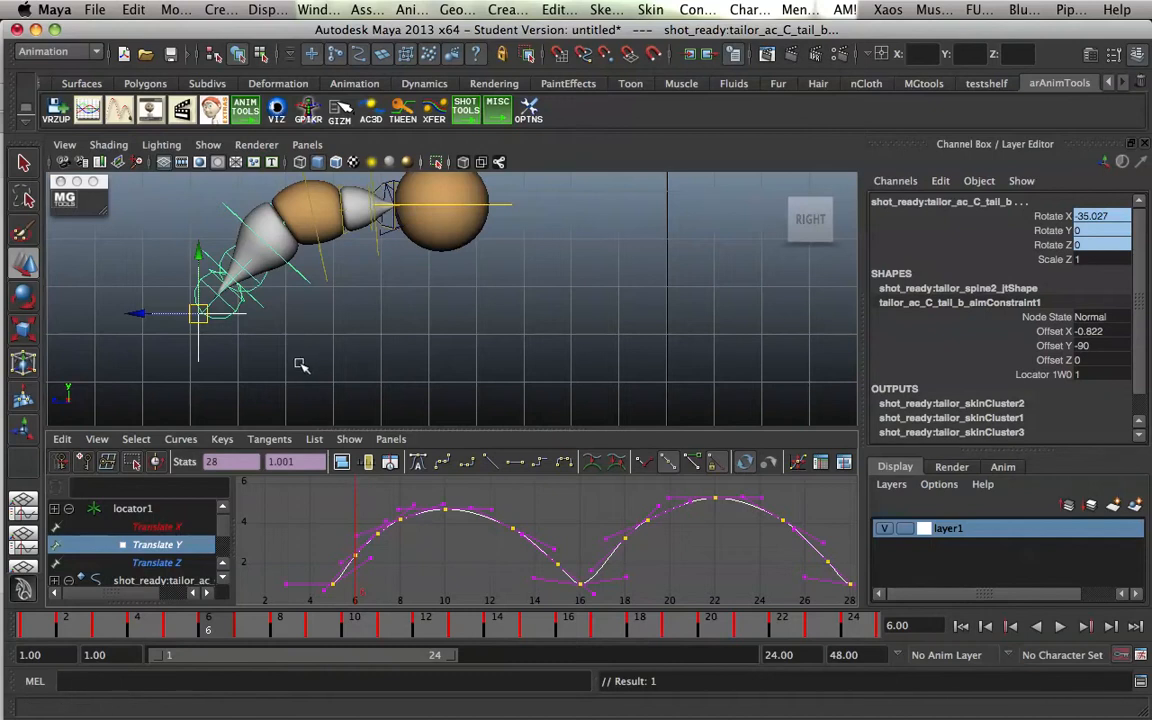
Bake the aim-constrained tail_b control's Rotate X, Y and Z channels to the base animation over the time slider range.
left_click(323, 418)
left_click(251, 290)
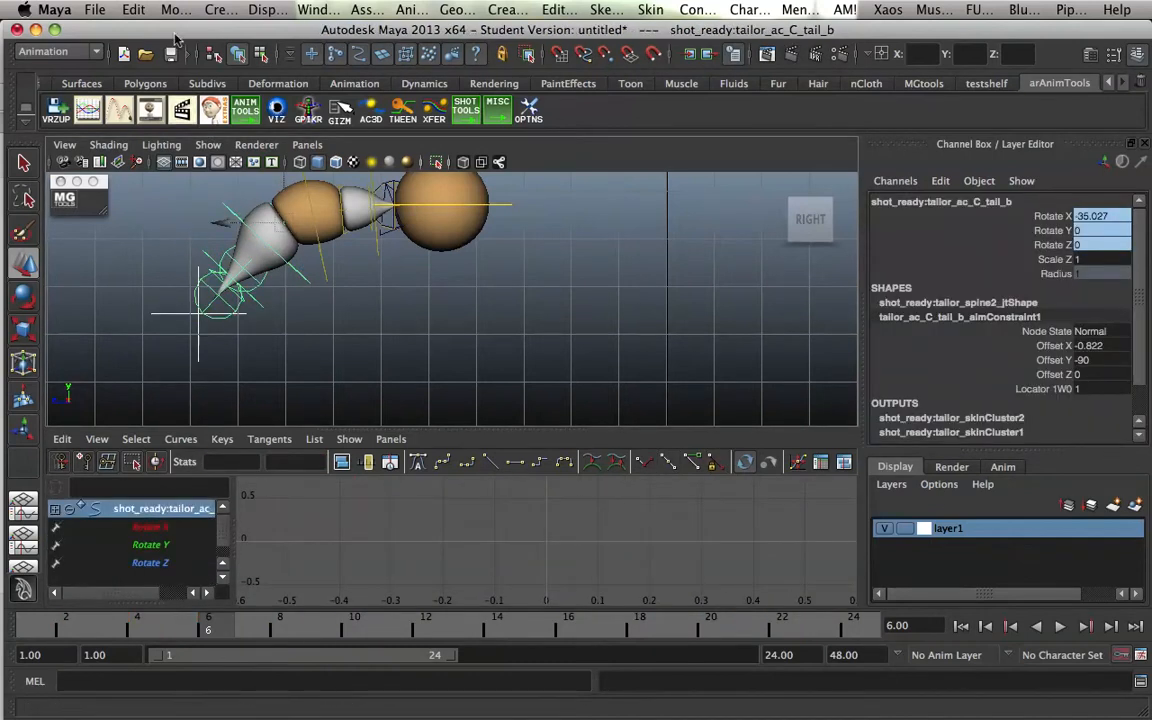
left_click(133, 9)
mouse_move(176, 177)
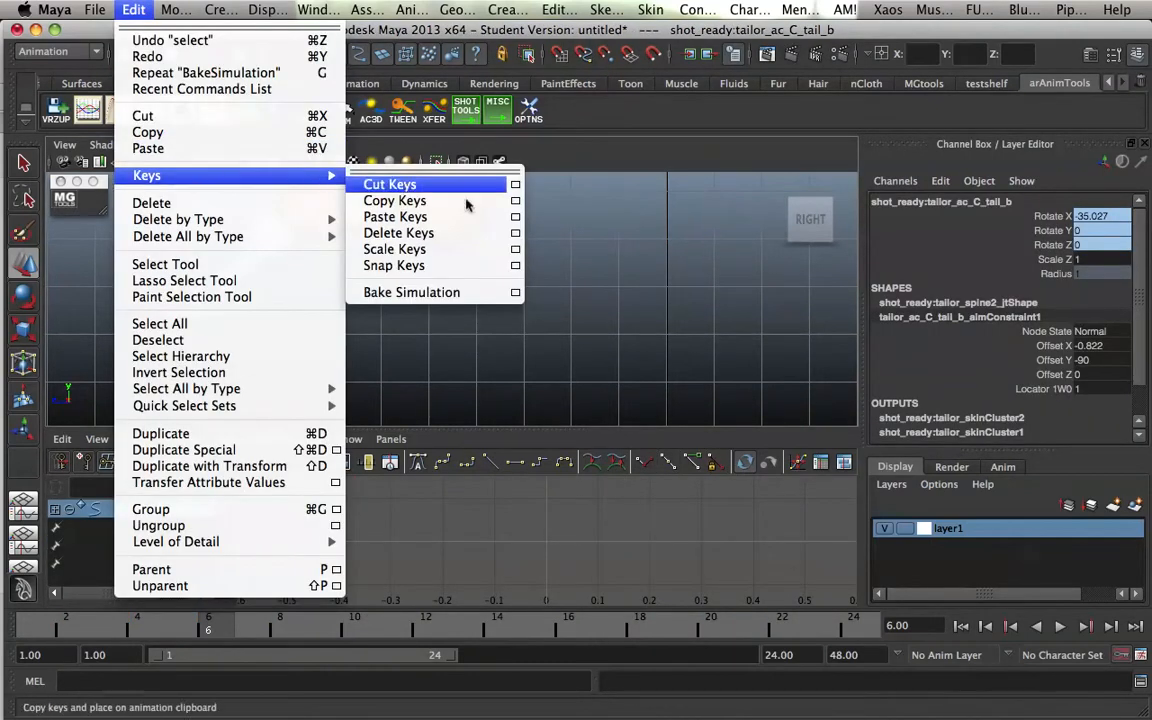
left_click(512, 287)
left_click_drag(1033, 225, 1040, 252)
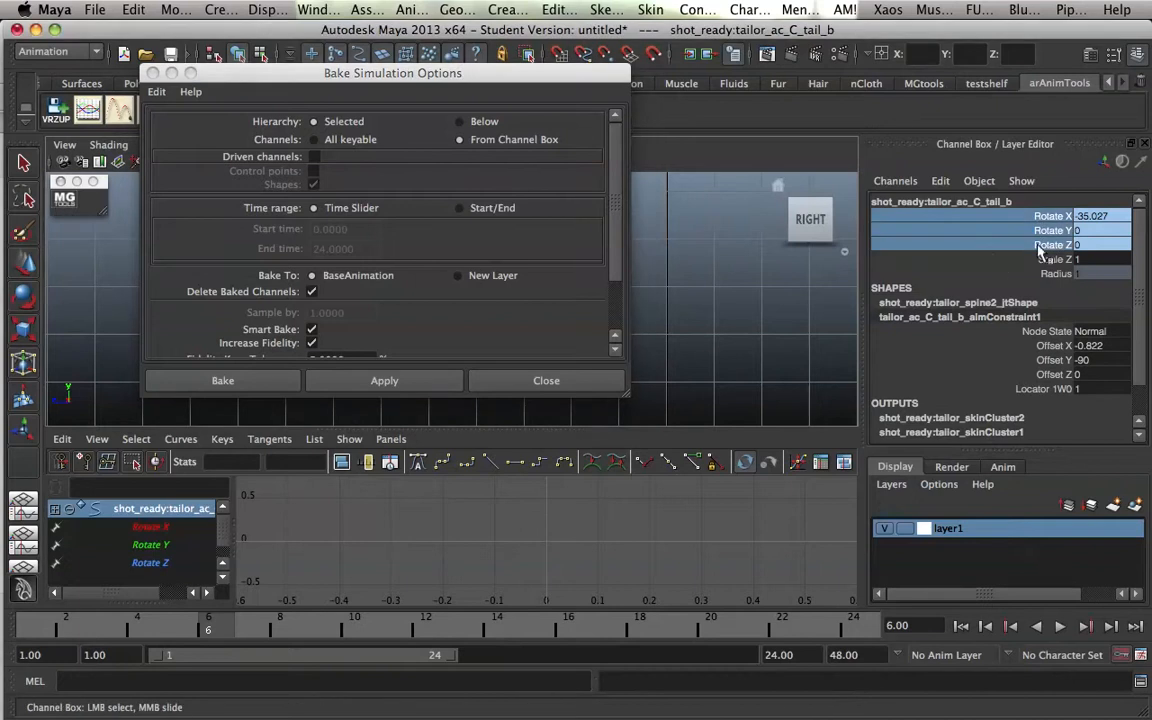
left_click(247, 385)
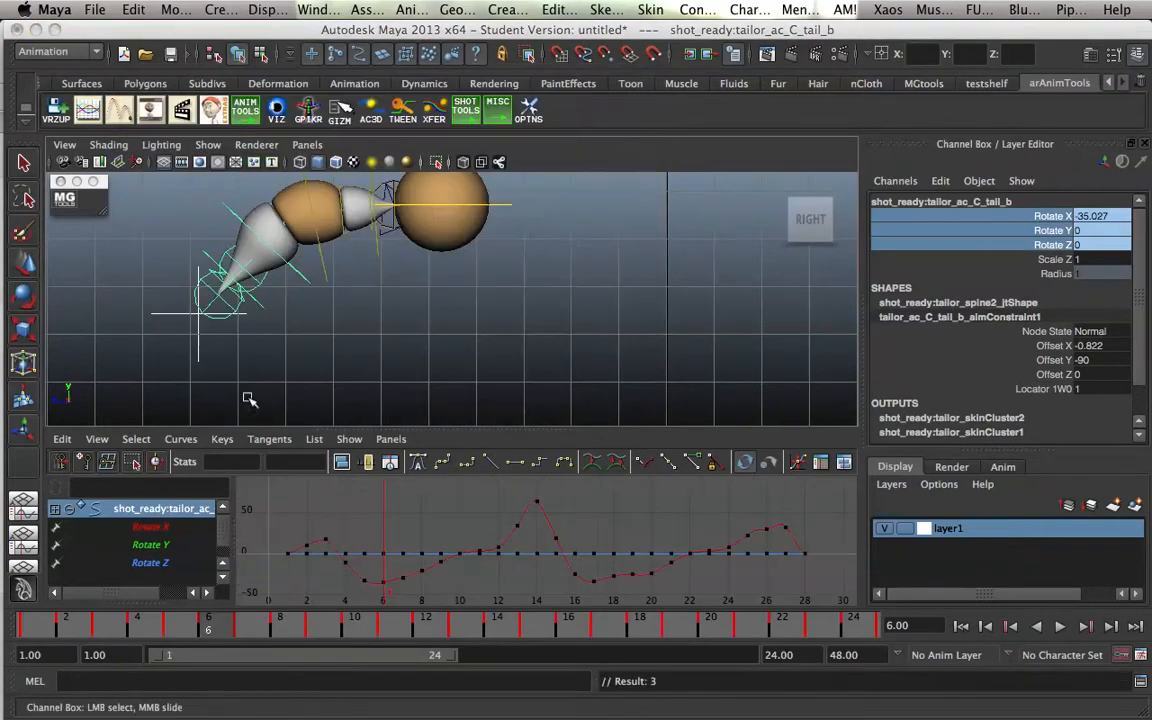
left_click_drag(389, 430, 389, 605)
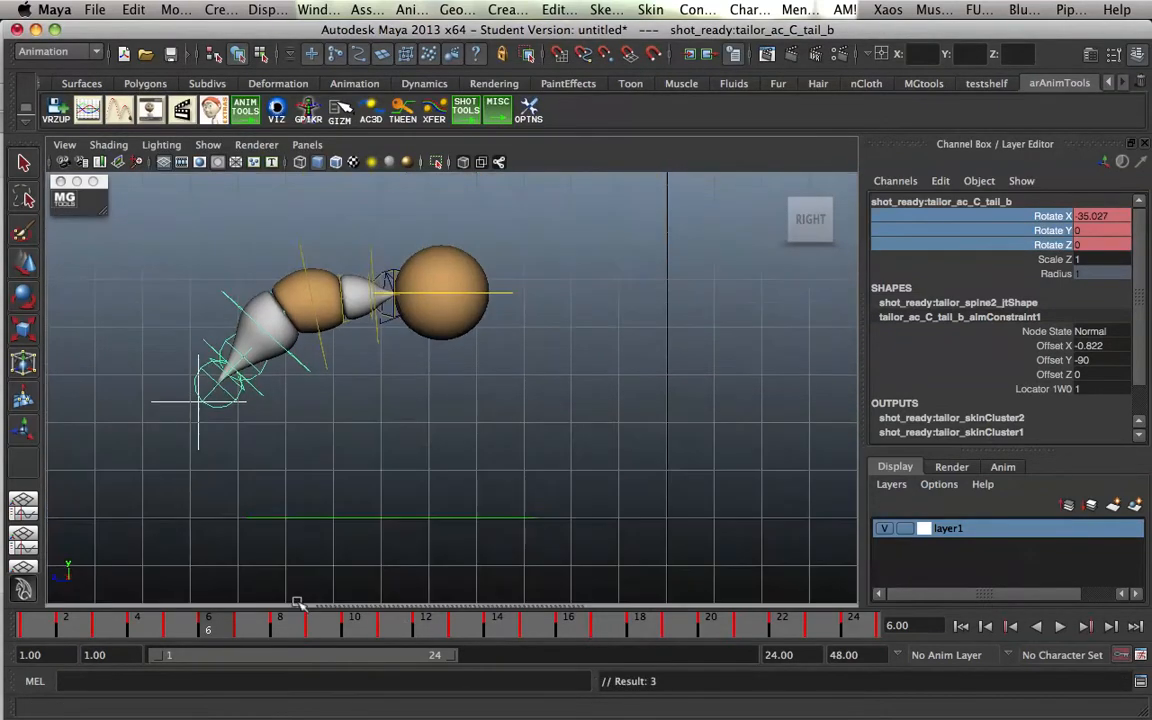
At frame 1, raise all keys of the locator's Translate Z curve by about 0.62, placing it at 11.505.
left_click(33, 623)
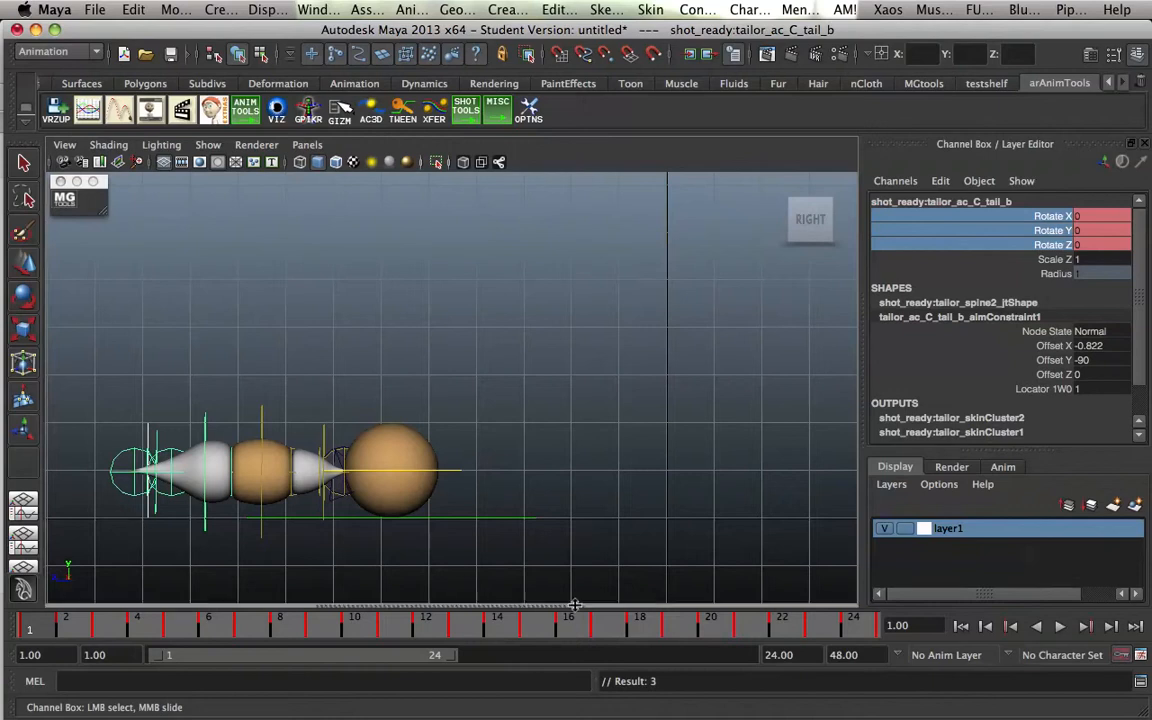
left_click_drag(434, 605, 443, 447)
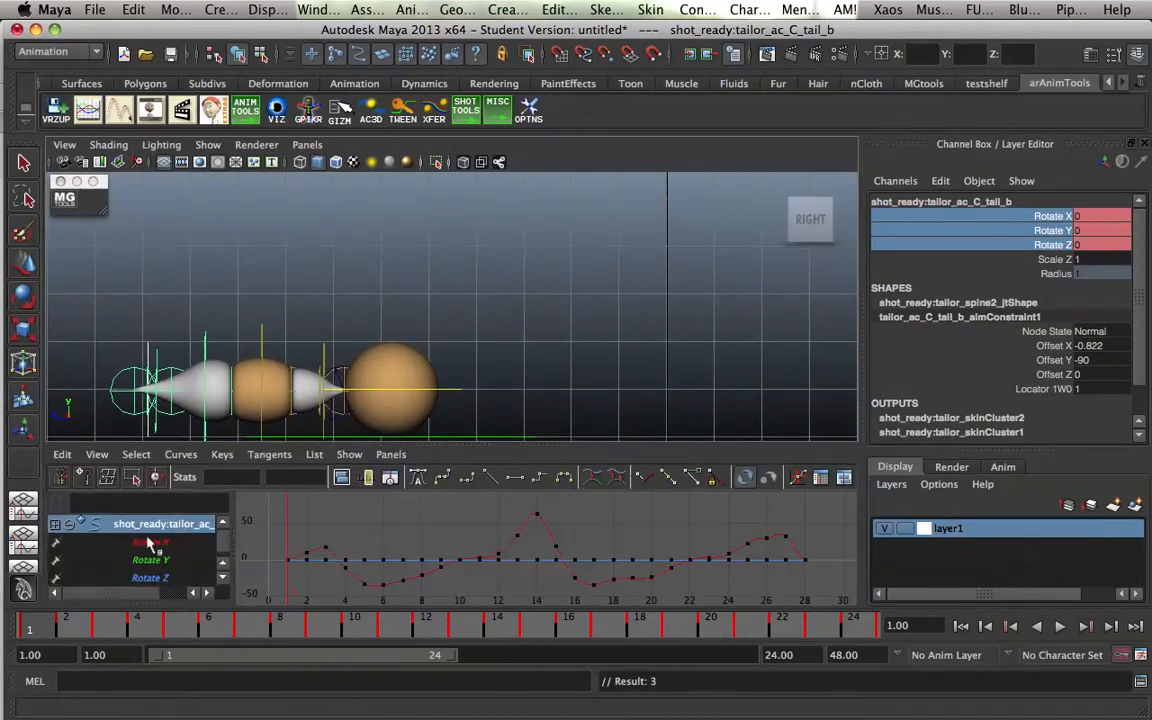
left_click(141, 342)
key("w")
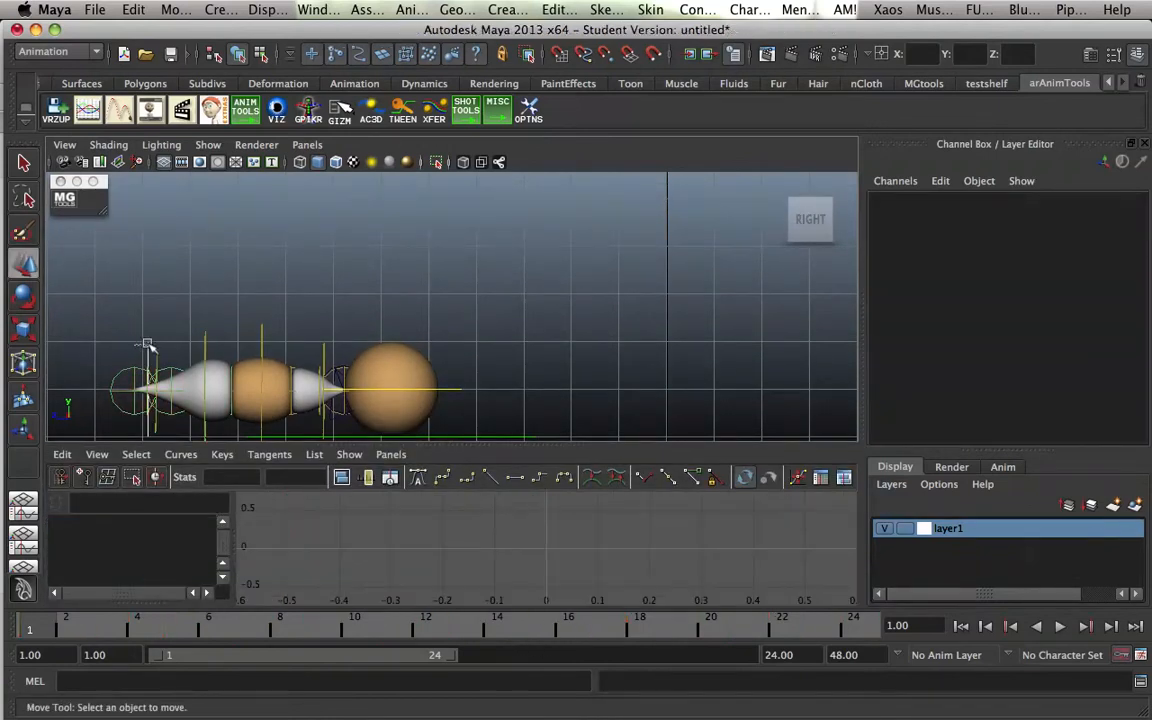
left_click(150, 396)
left_click(177, 579)
left_click(338, 515)
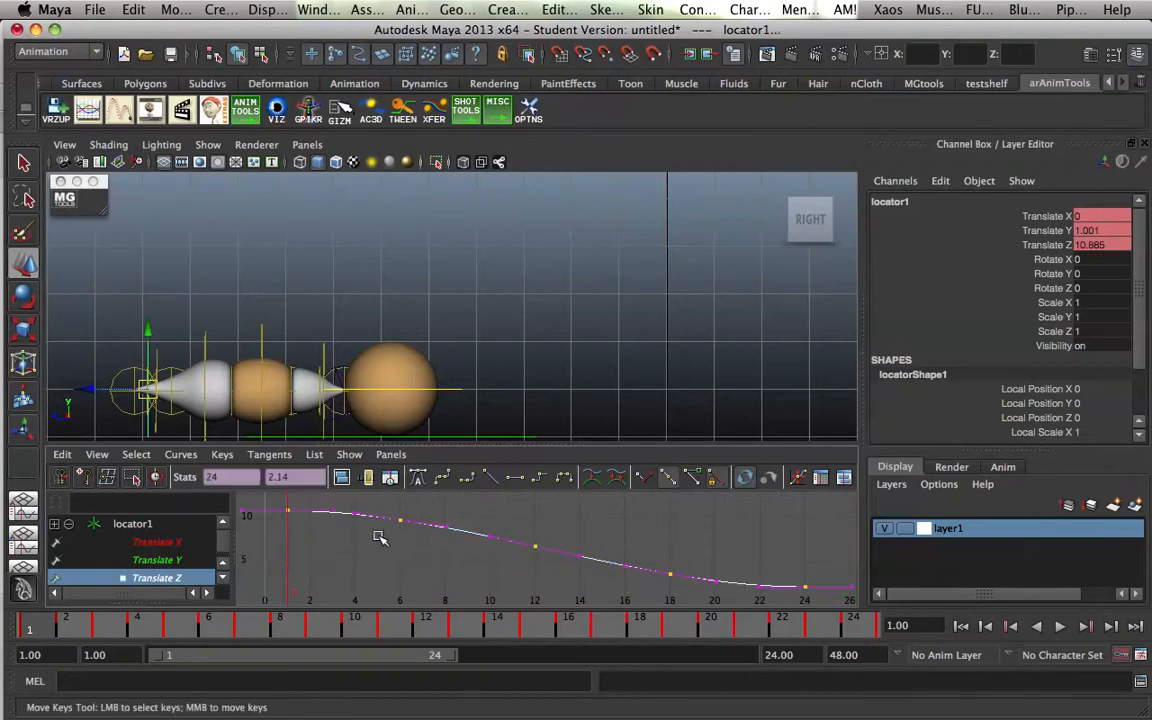
middle_click_drag(400, 521, 400, 517)
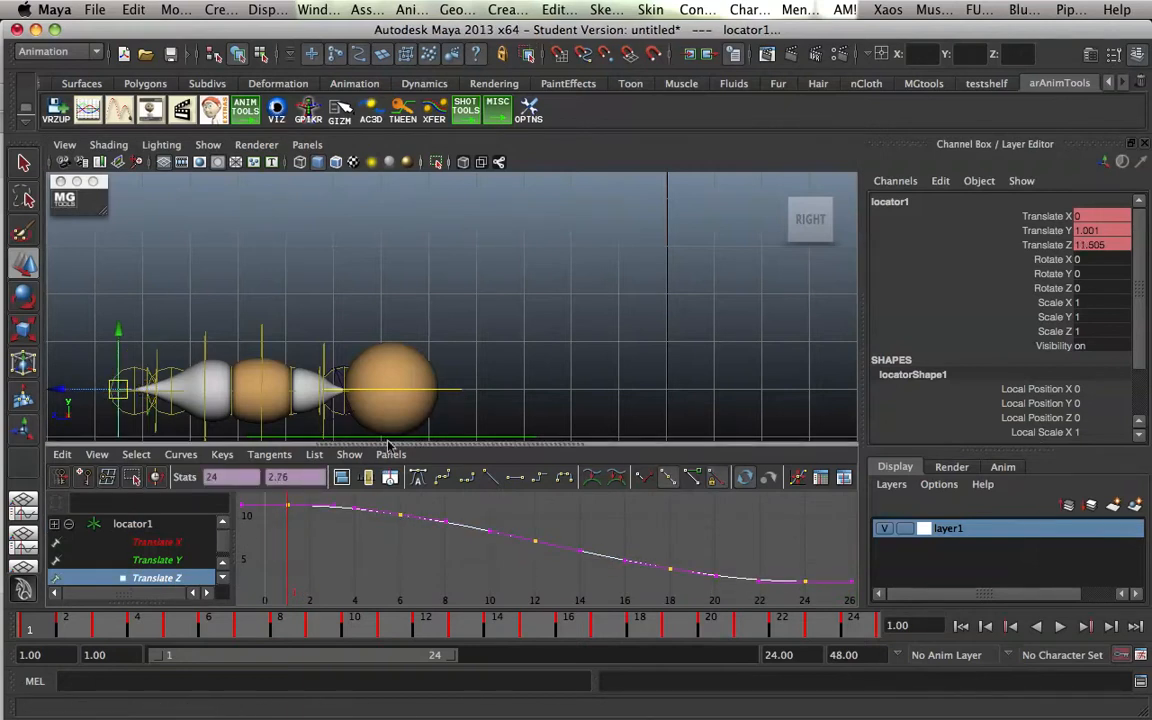
Aim-constrain the tailor_ac_C_tail_c control to the locator at frame 1.
left_click(170, 560)
left_click_drag(350, 566, 352, 569)
left_click(142, 335)
left_click_drag(105, 343, 164, 357)
left_click(724, 8)
left_click(634, 54)
At frame 8, shift all keys of the locator's Translate Y curve two frames later so the last key sits at frame 30.
left_click(281, 630)
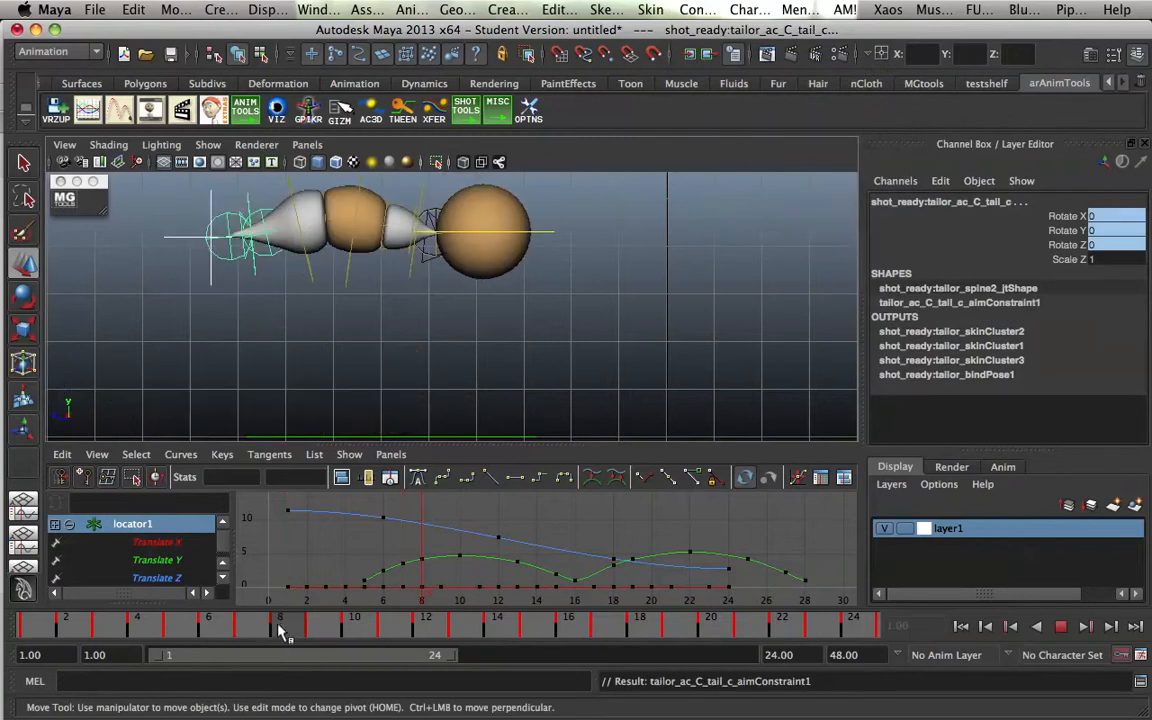
left_click(177, 561)
left_click_drag(386, 505, 388, 543)
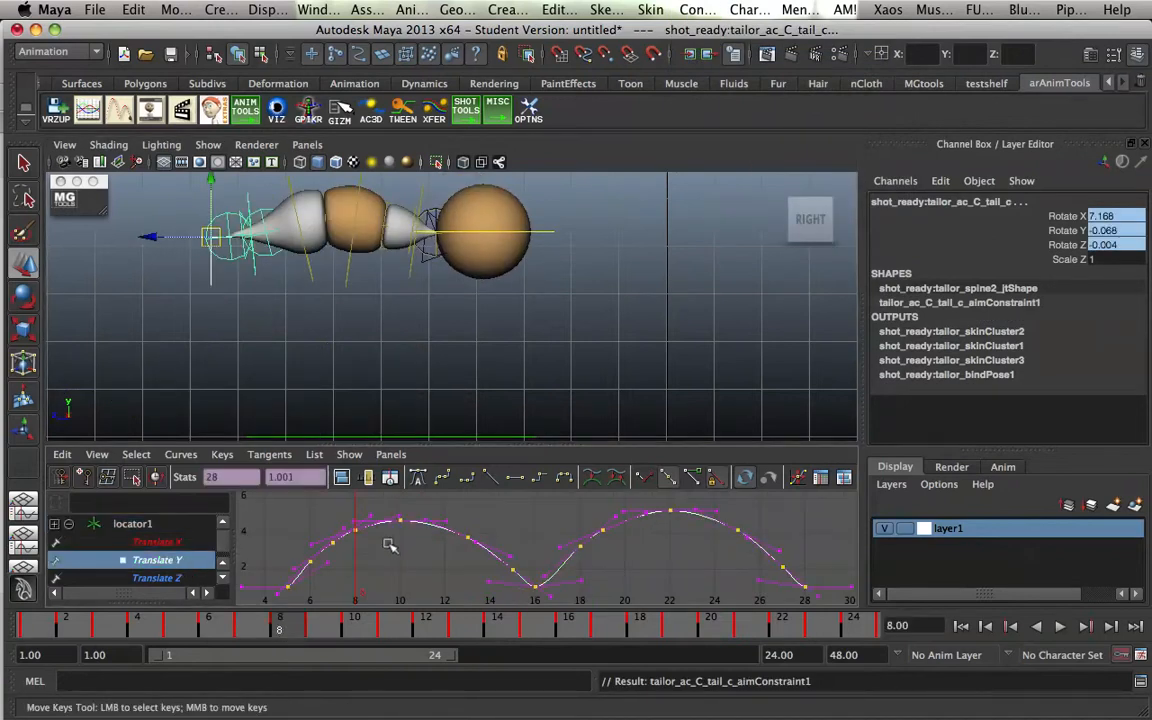
middle_click_drag(398, 510, 454, 523, "shift")
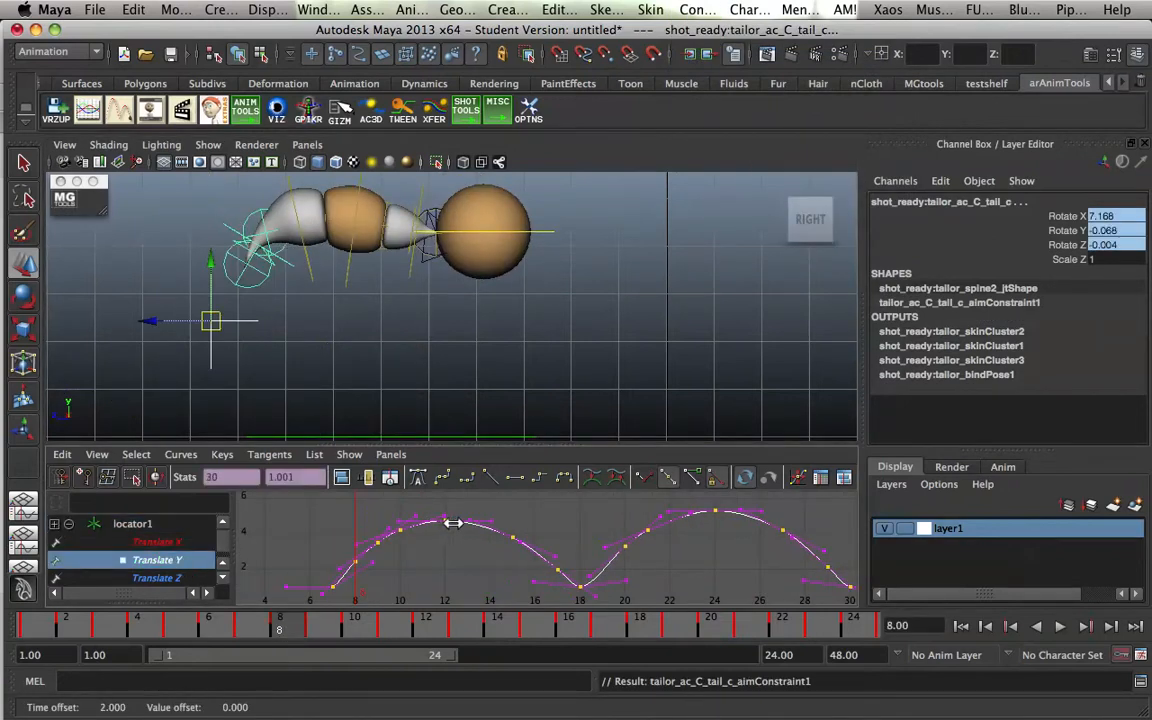
left_click(329, 522)
left_click_drag(322, 452, 335, 603)
Bake the tail_c control's Rotate X, Y and Z channels to the base animation over the time slider range.
left_click_drag(108, 632, 39, 613)
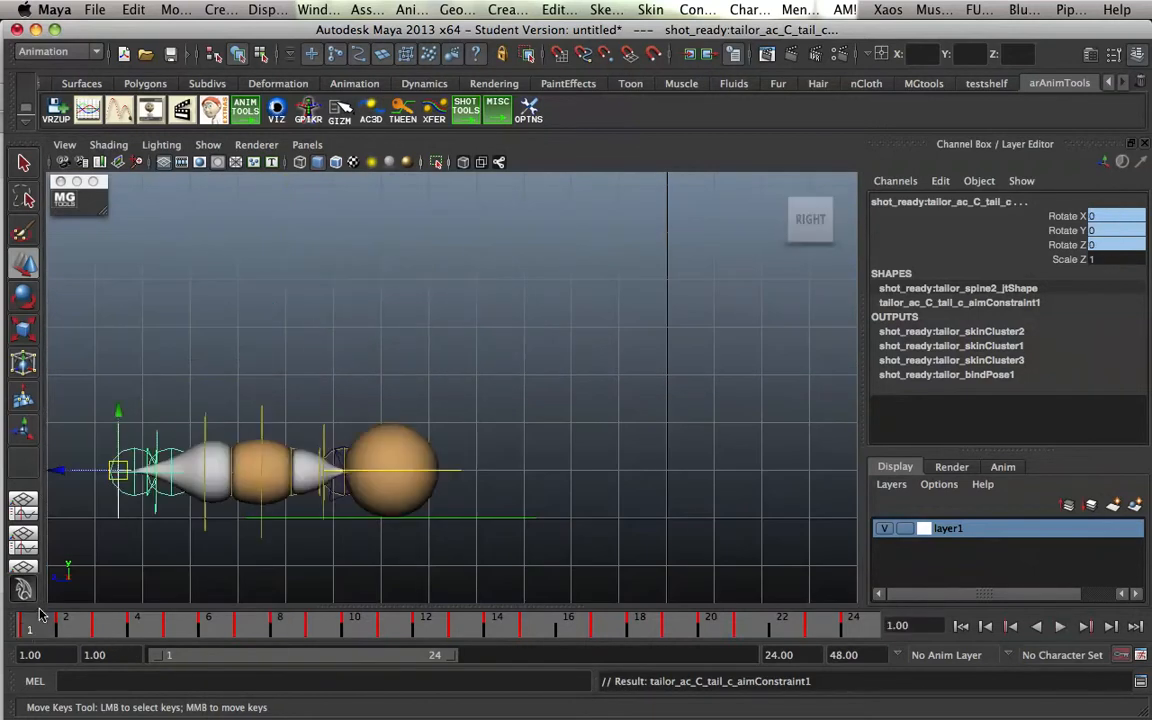
left_click(136, 373)
left_click(154, 438)
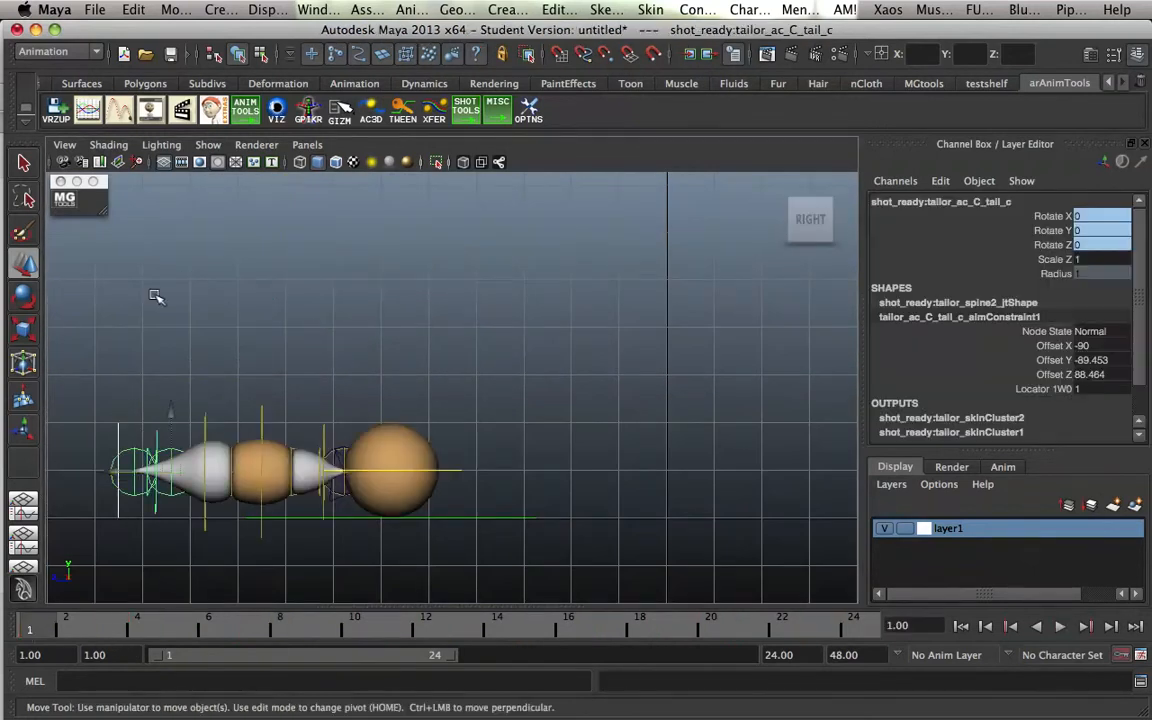
left_click(134, 9)
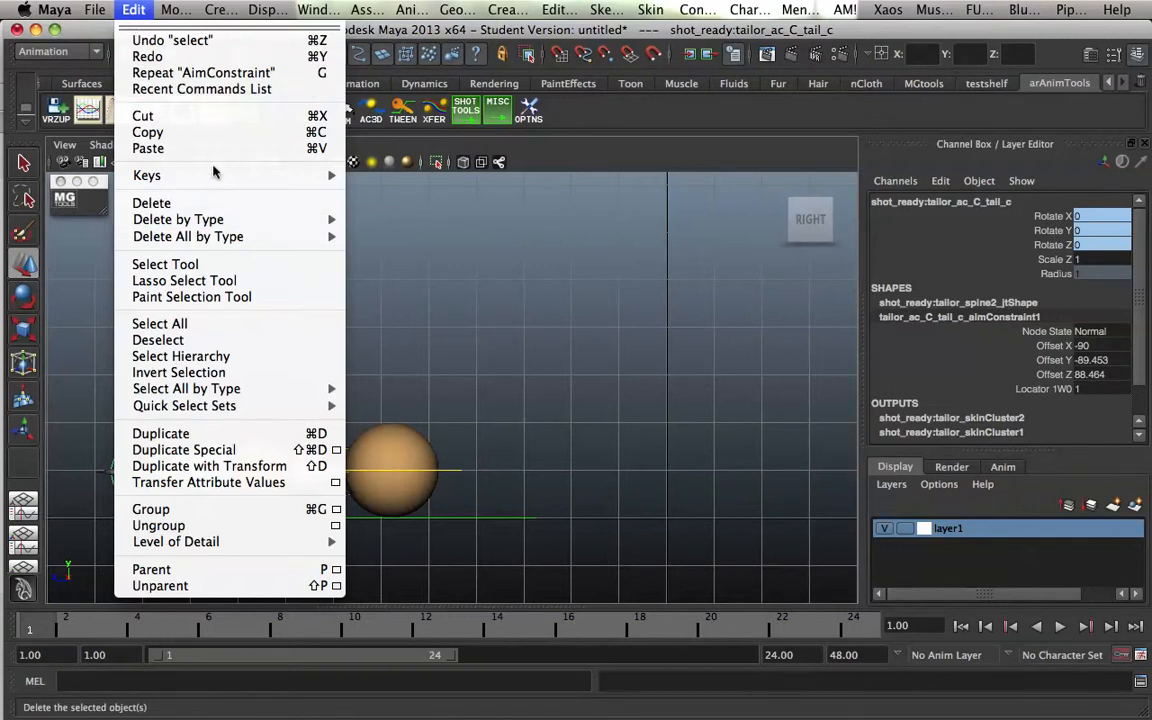
mouse_move(190, 175)
left_click(515, 292)
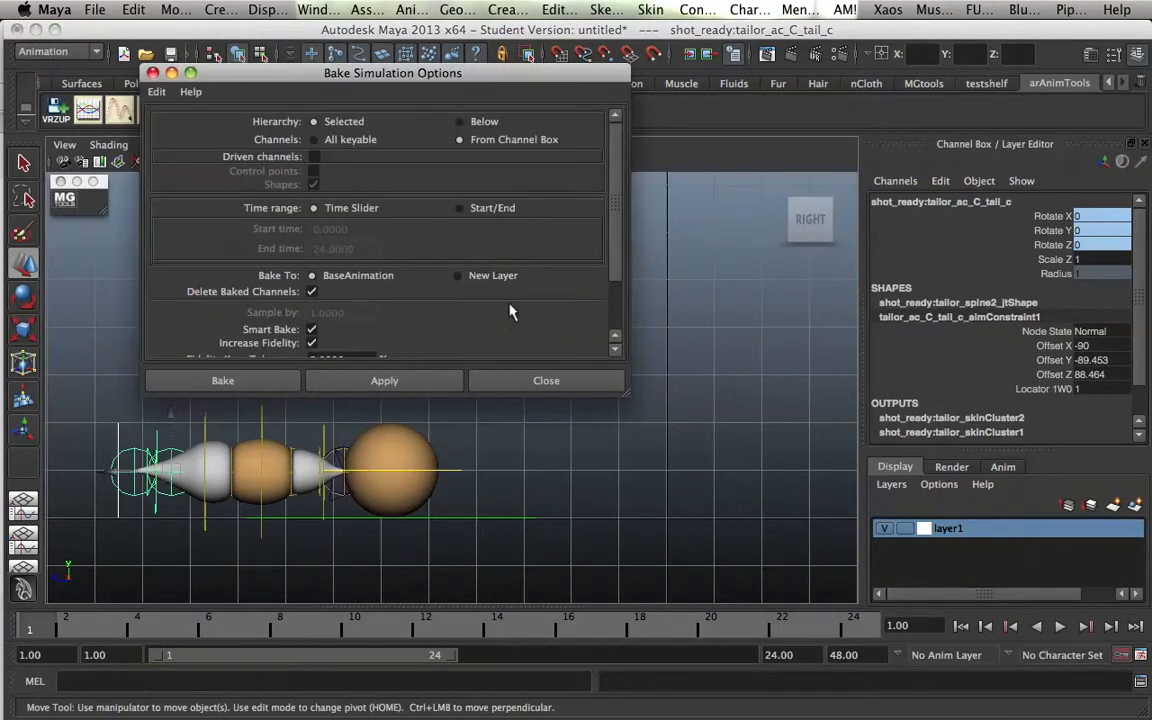
left_click_drag(1045, 216, 1045, 244)
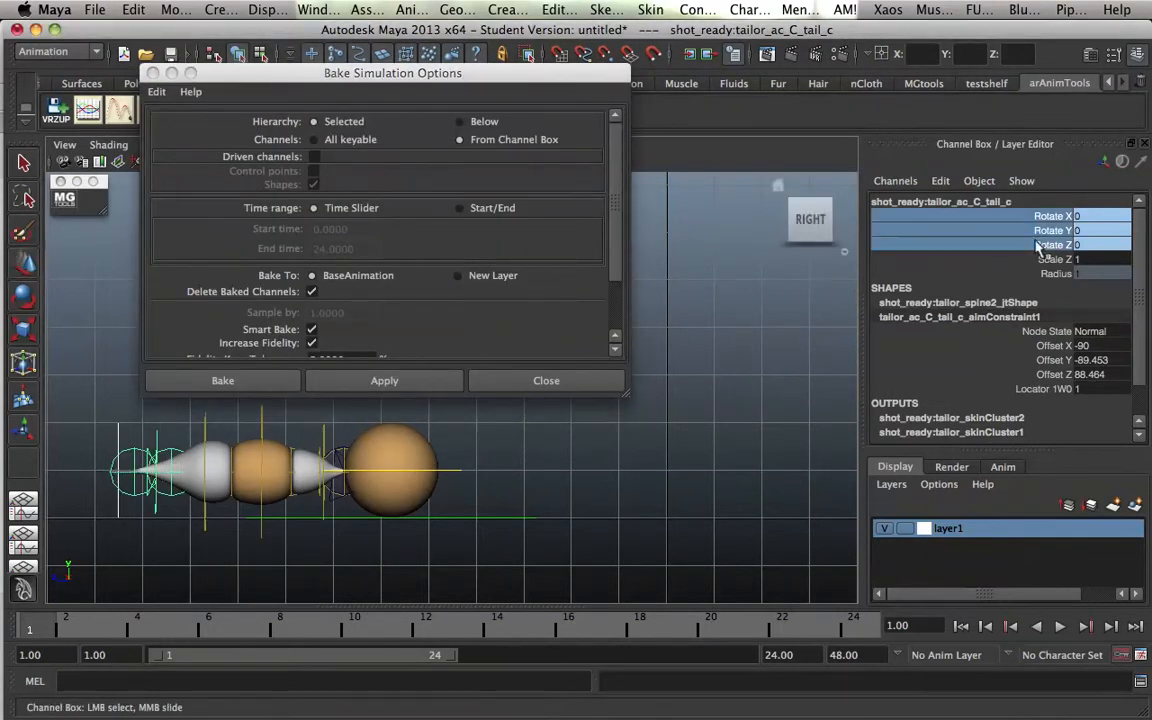
left_click(190, 379)
Delete the locator at the tip of the tail.
left_click(91, 395)
key("w")
left_click_drag(87, 413, 125, 431)
left_click(119, 455)
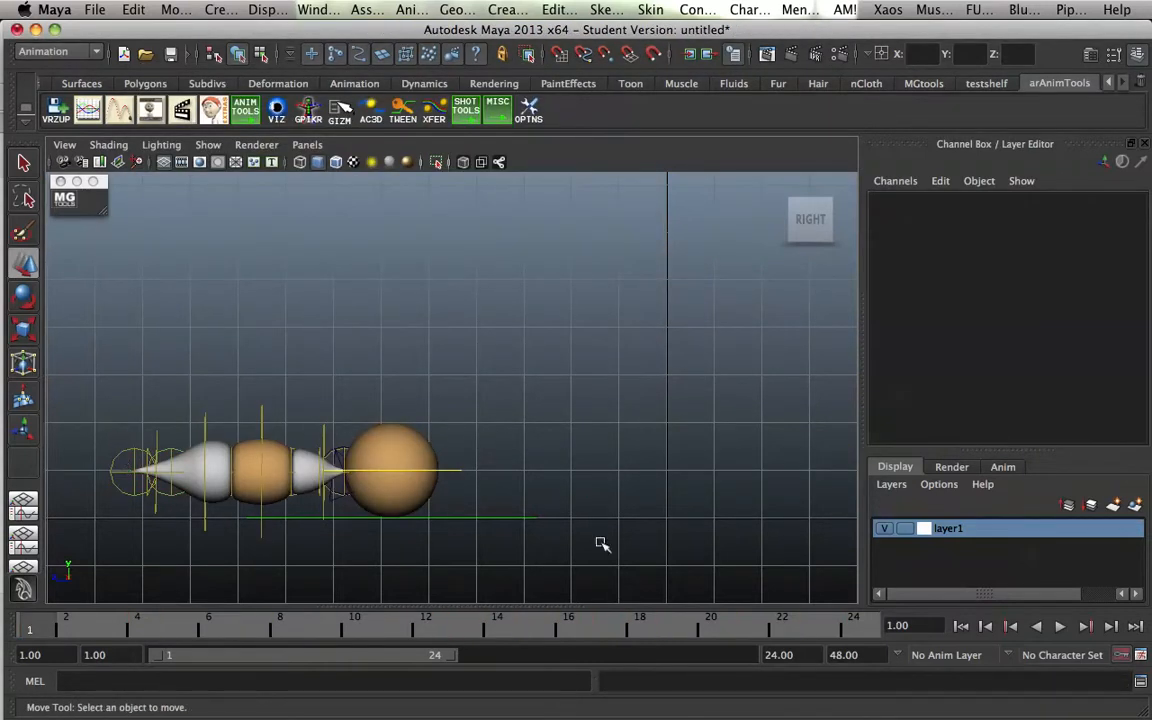
Limit the viewport display to the ball and tail surfaces, hiding the control curves and joints, and play the animation.
left_click(208, 145)
left_click(228, 150)
left_click(207, 145)
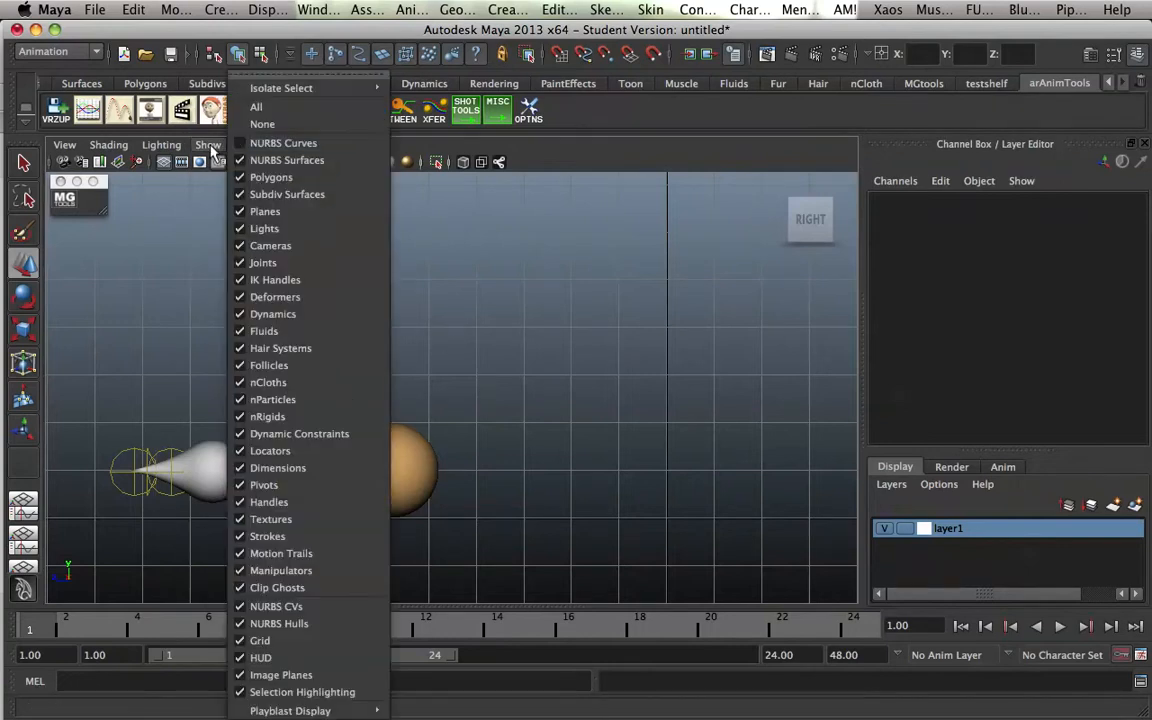
left_click(255, 124)
left_click(207, 145)
left_click(240, 161)
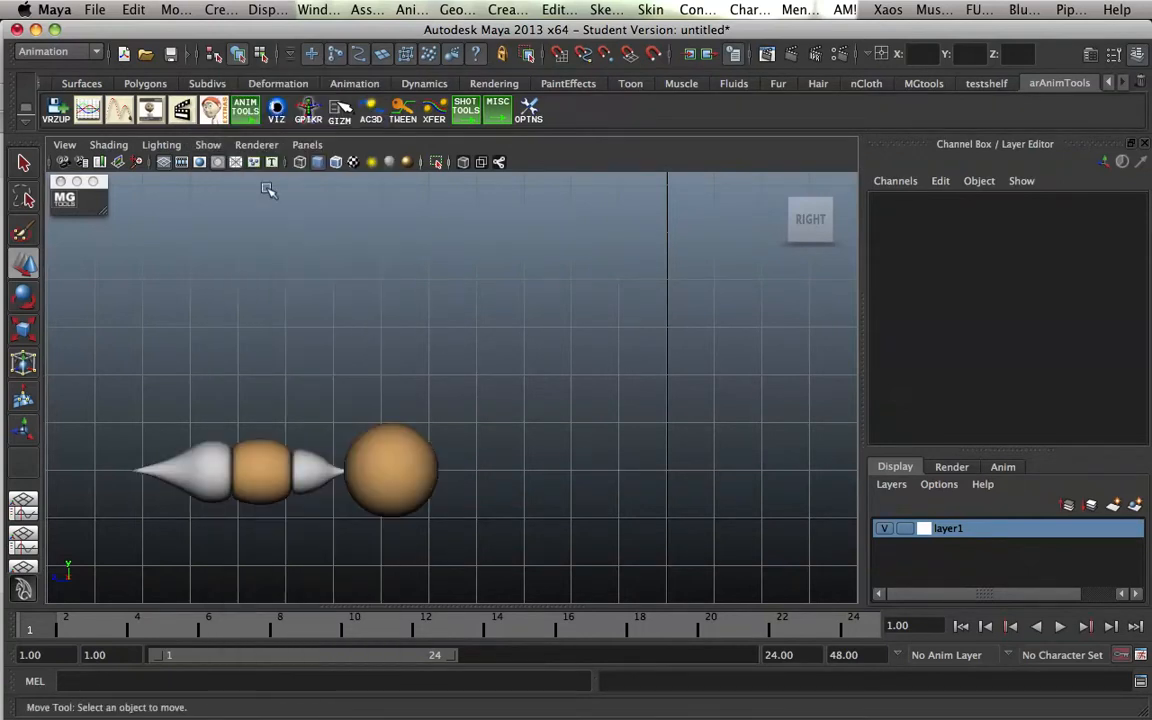
left_click(1061, 627)
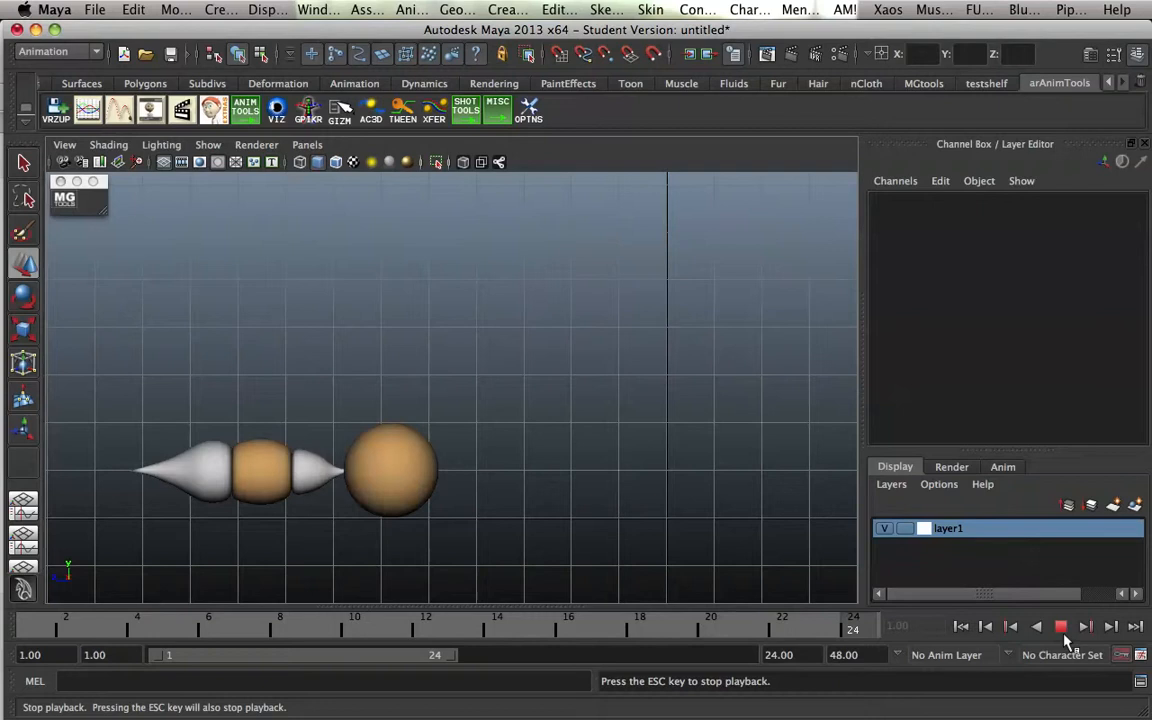